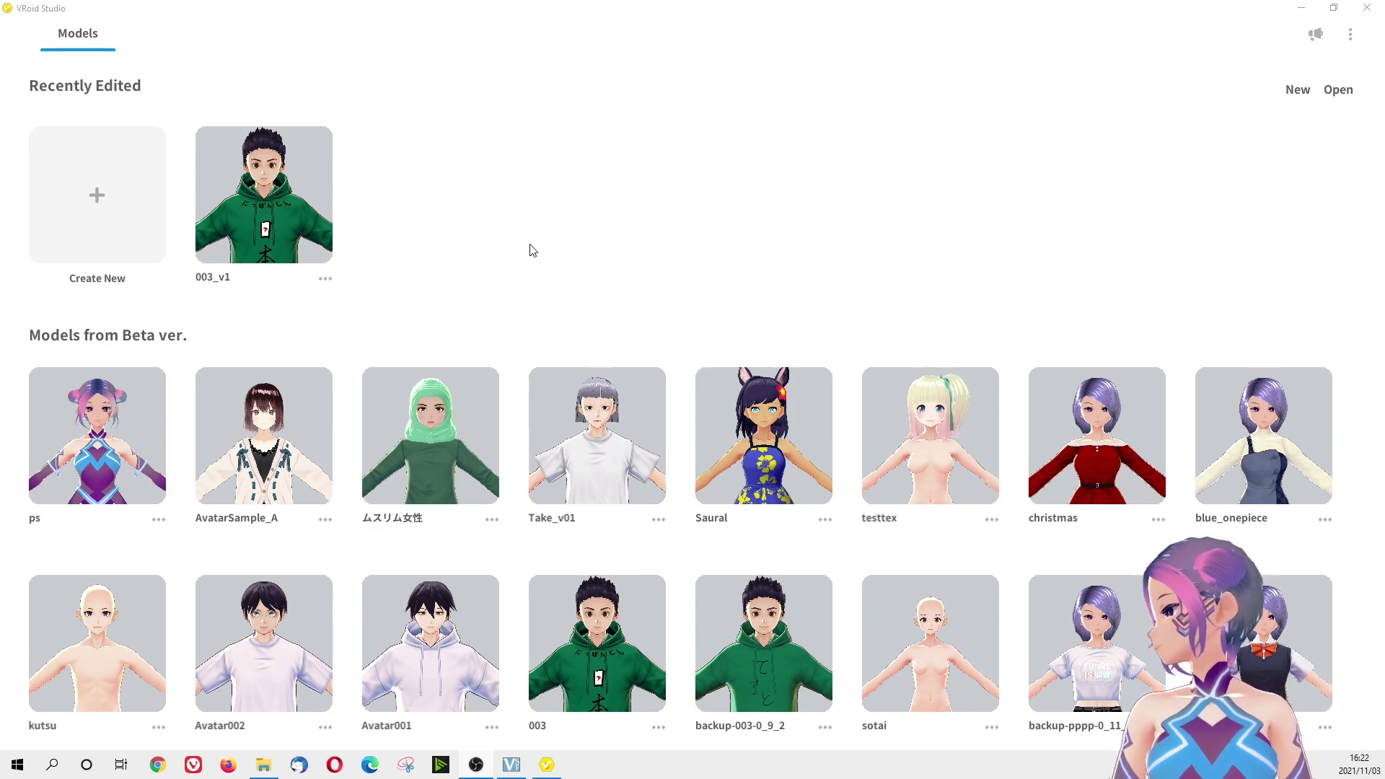
Convert the beta model ps, save it as ps.vroid, and open the converted model for editing
{"action": "left_click", "coordinate": [114, 416]}
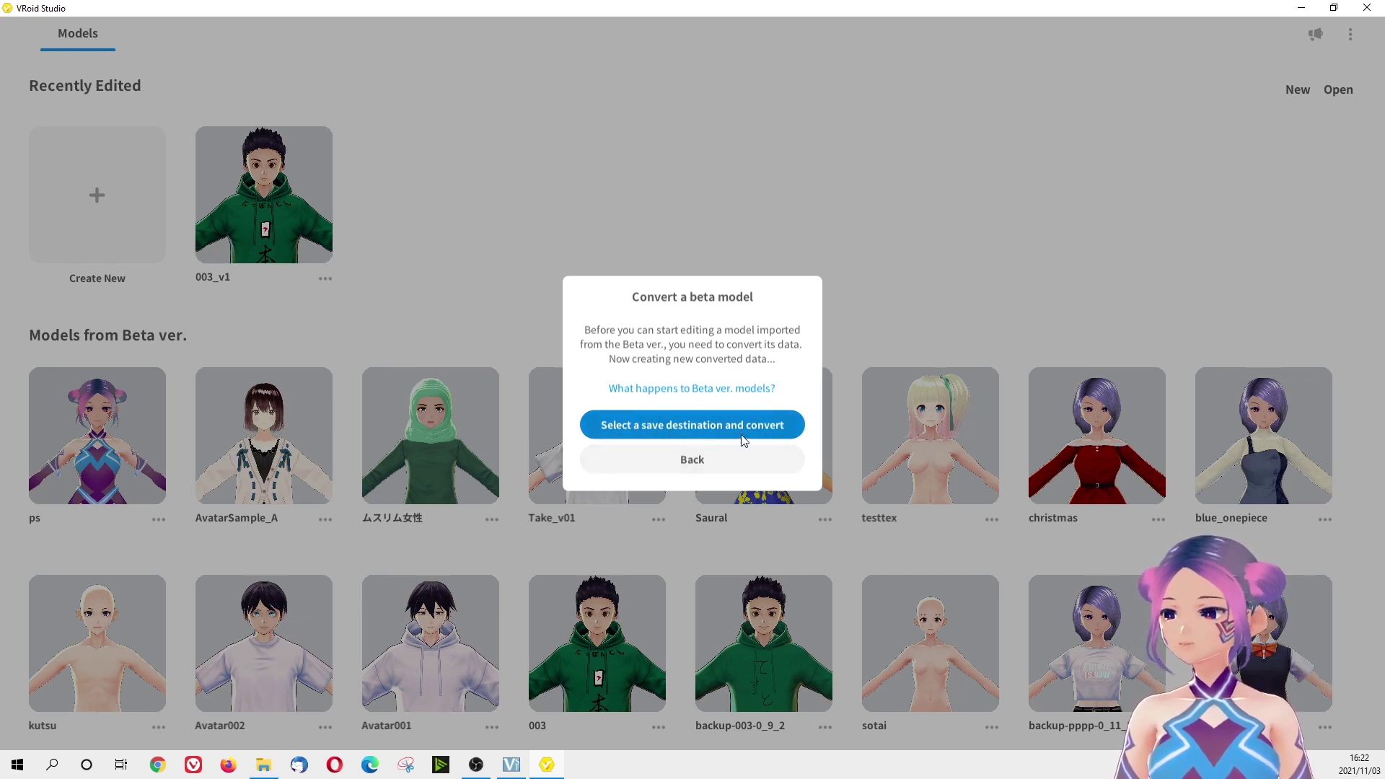
{"action": "left_click", "coordinate": [771, 425]}
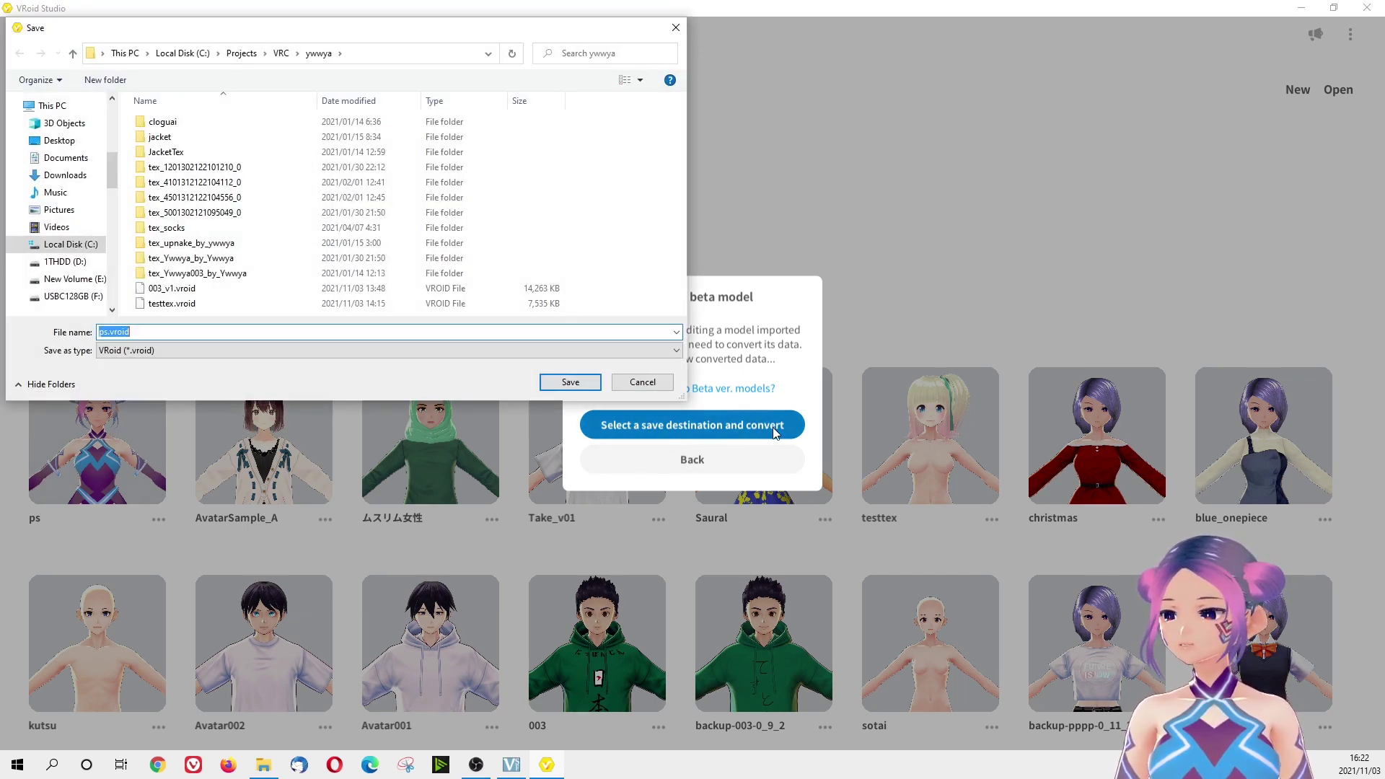
{"action": "left_click", "coordinate": [547, 384]}
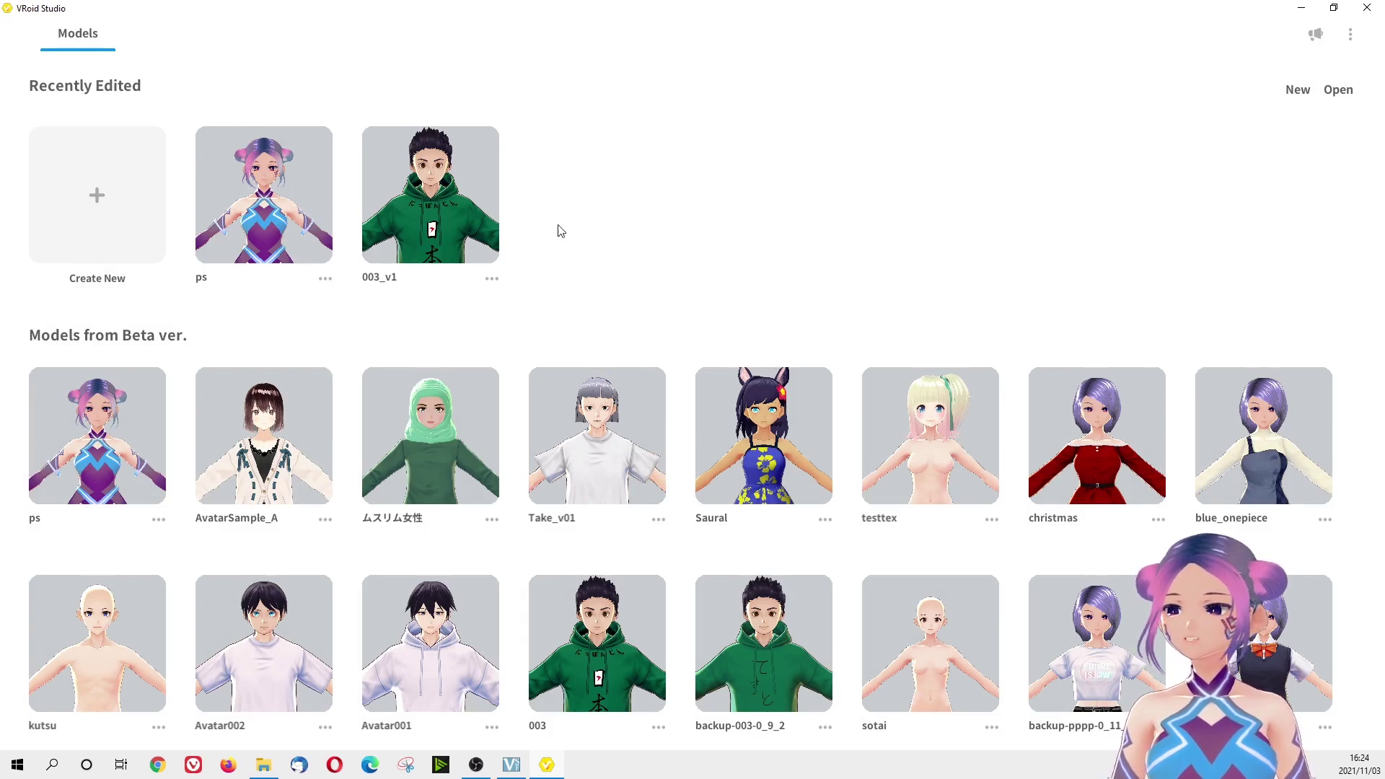
{"action": "left_click", "coordinate": [285, 180]}
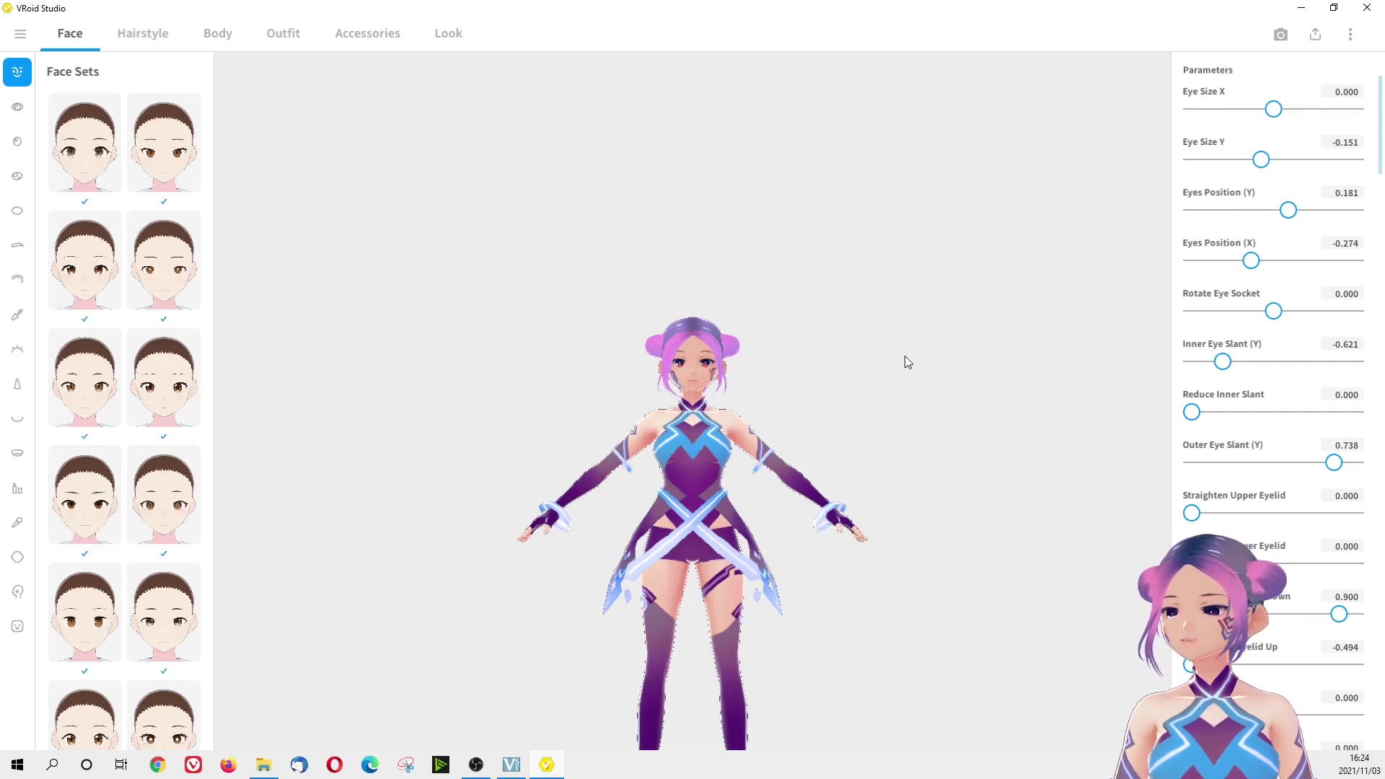
Examine the model's upper body up close and look through the eye and eyelid parameters of the face
{"action": "scroll", "coordinate": [905, 356], "scroll_direction": "up", "scroll_amount": 2}
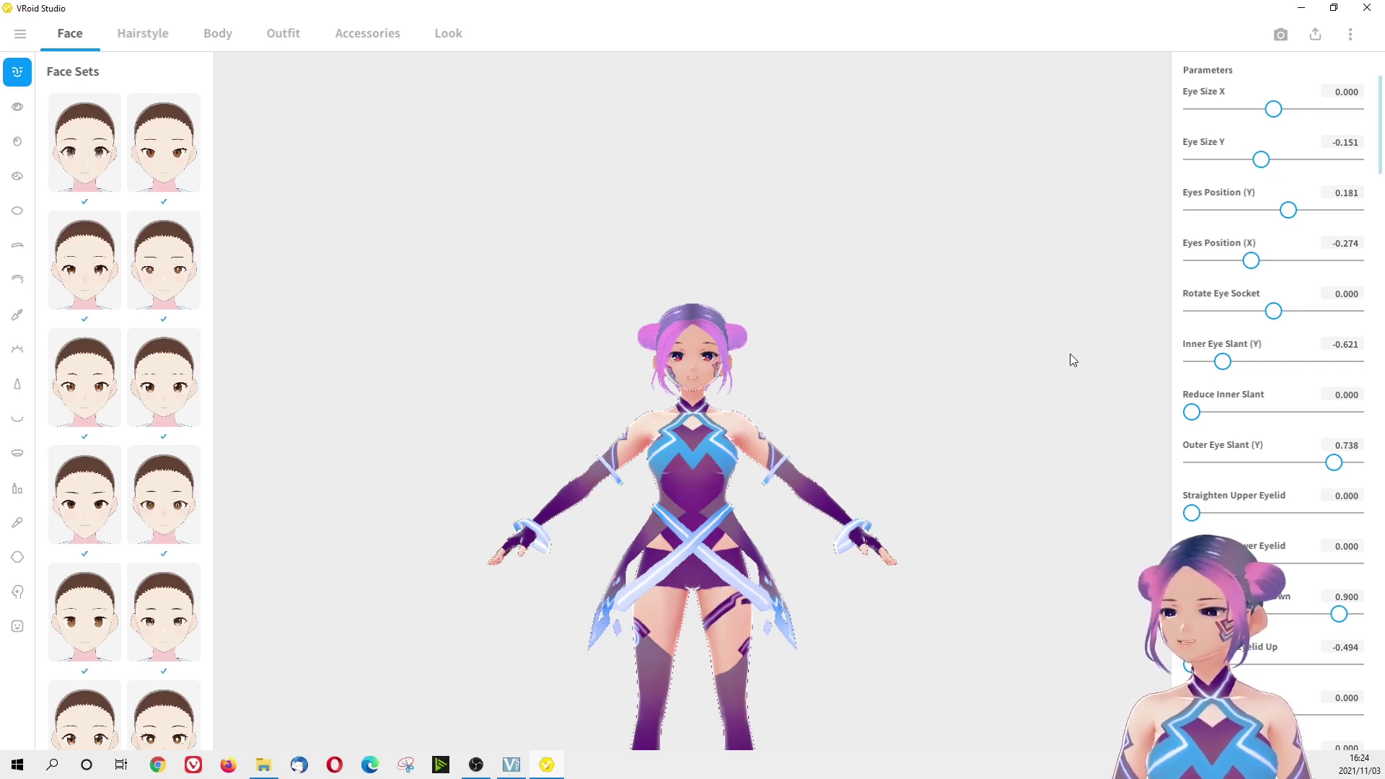
{"action": "scroll", "coordinate": [959, 495], "scroll_direction": "up", "scroll_amount": 4}
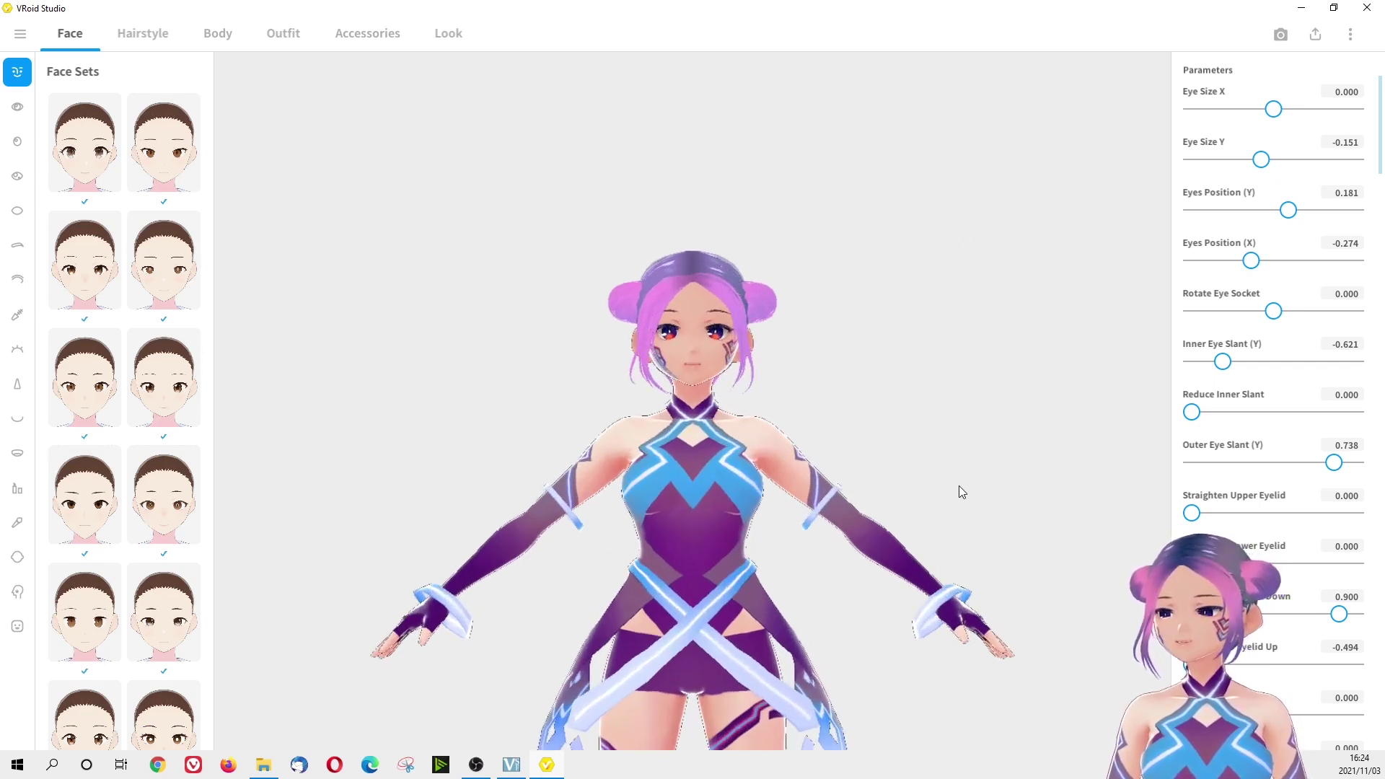
{"action": "scroll", "coordinate": [959, 491], "scroll_direction": "up", "scroll_amount": 1}
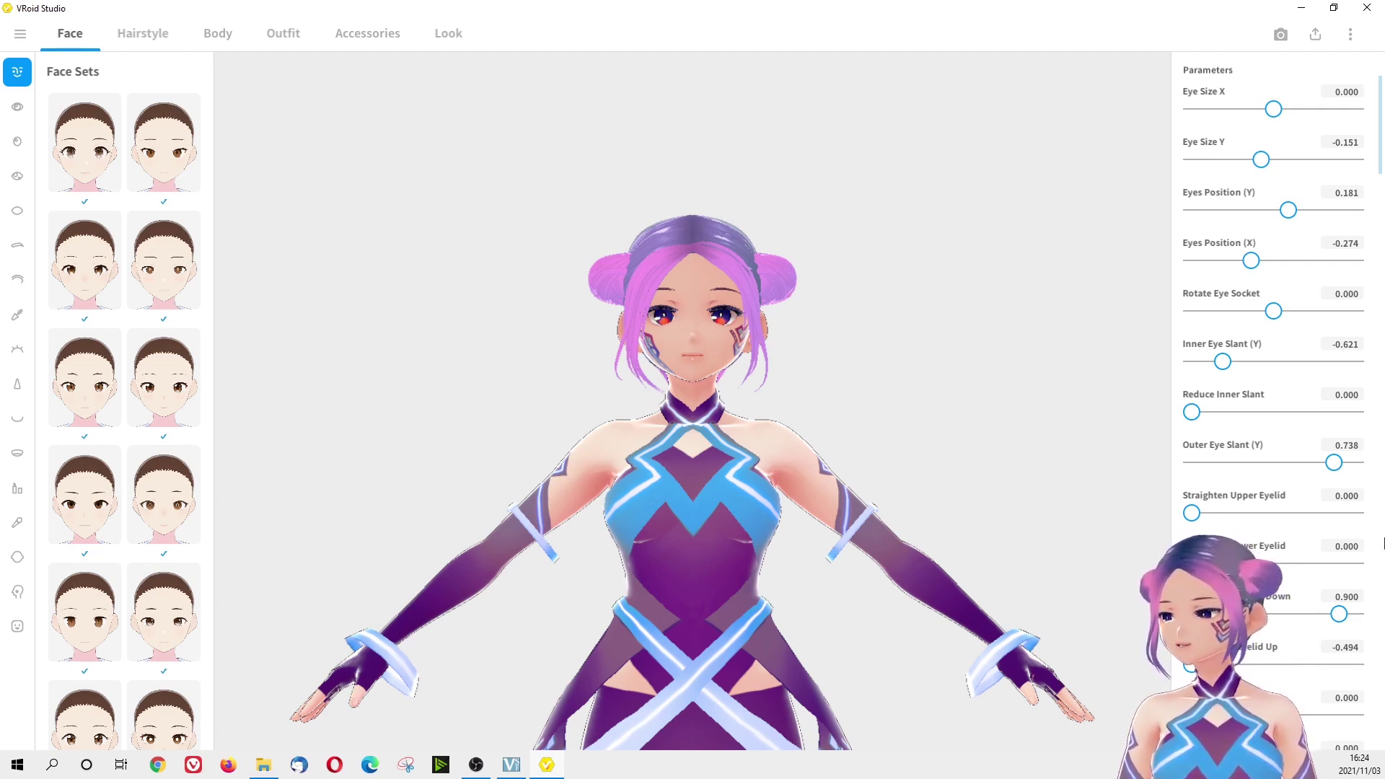
{"action": "scroll", "coordinate": [1295, 555], "scroll_direction": "down", "scroll_amount": 1}
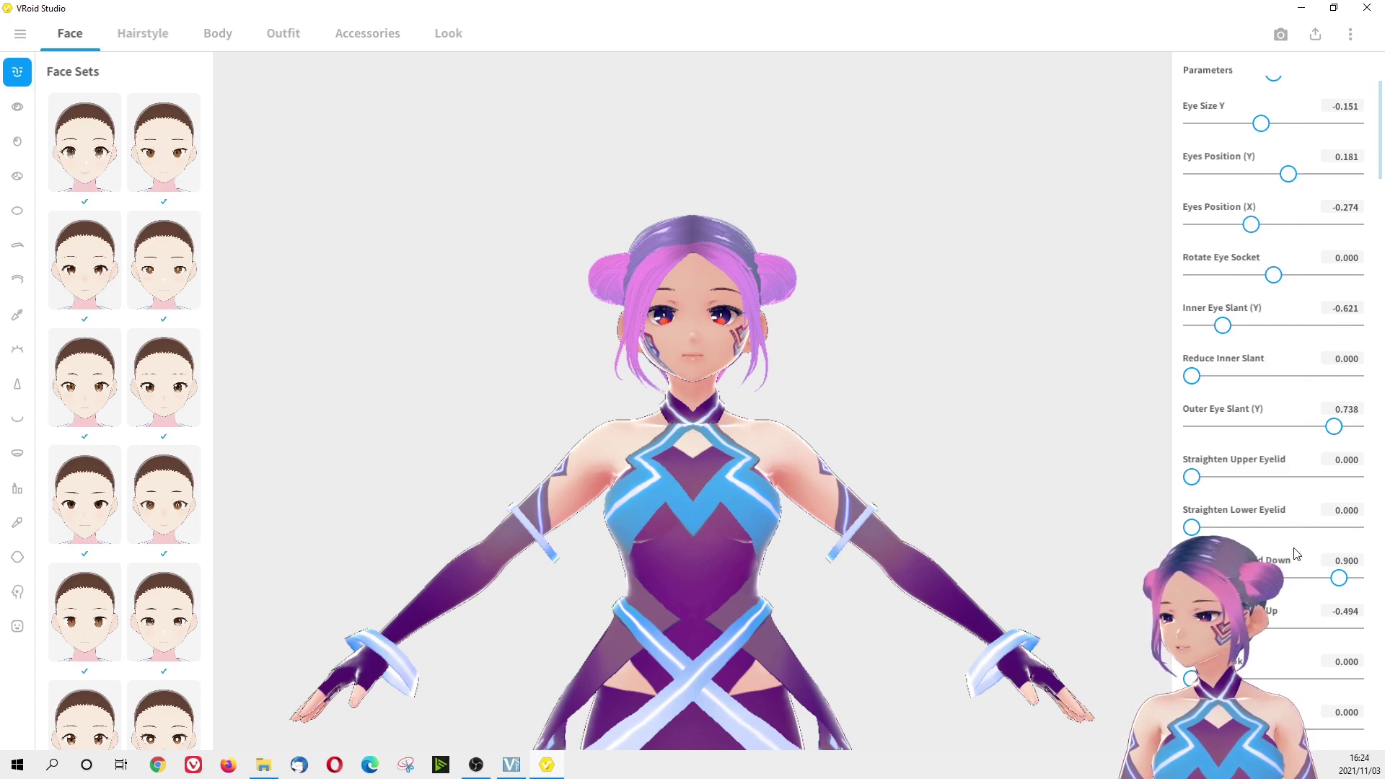
{"action": "scroll", "coordinate": [1297, 555], "scroll_direction": "down", "scroll_amount": 2}
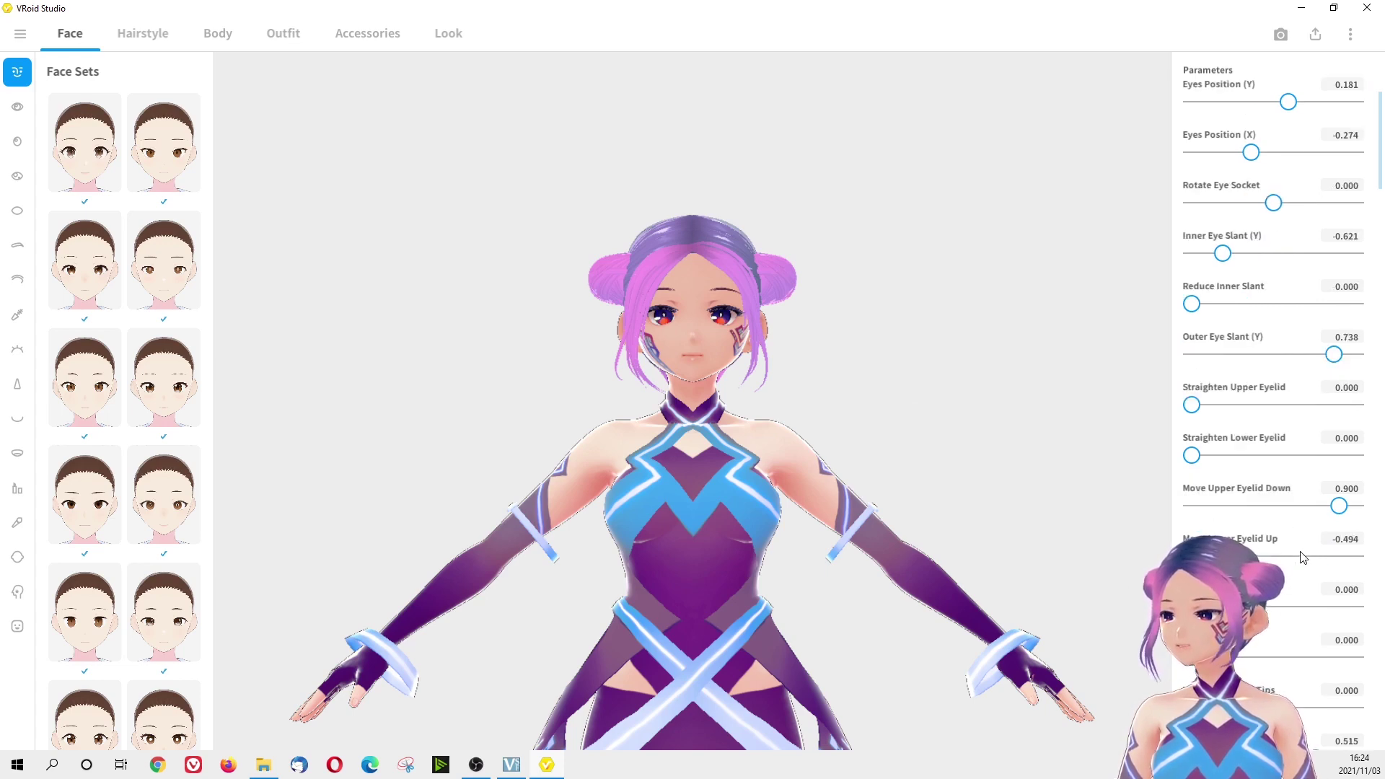
{"action": "scroll", "coordinate": [1303, 557], "scroll_direction": "down", "scroll_amount": 3}
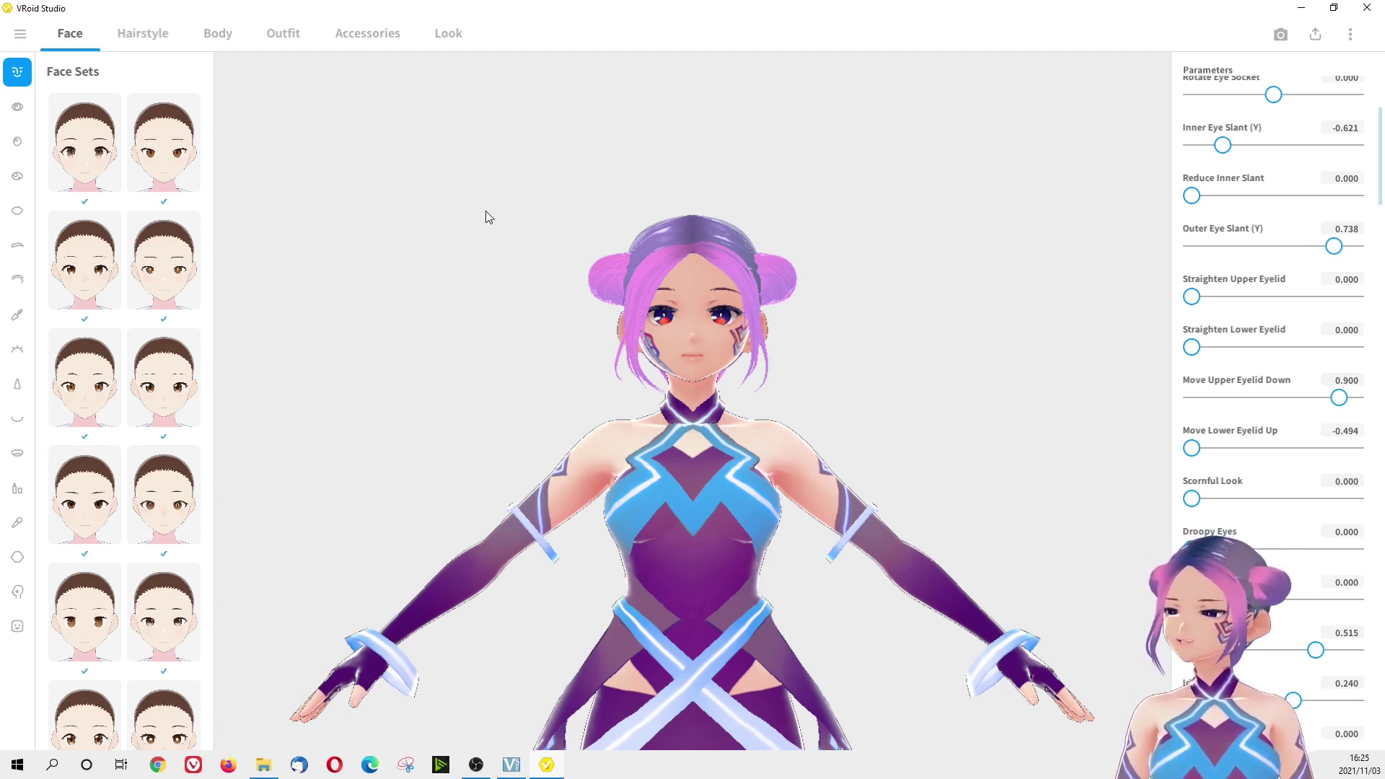
Set the body's Head Width to -0.013 and enlarge the Head Size to 0.612
{"action": "left_click", "coordinate": [242, 28]}
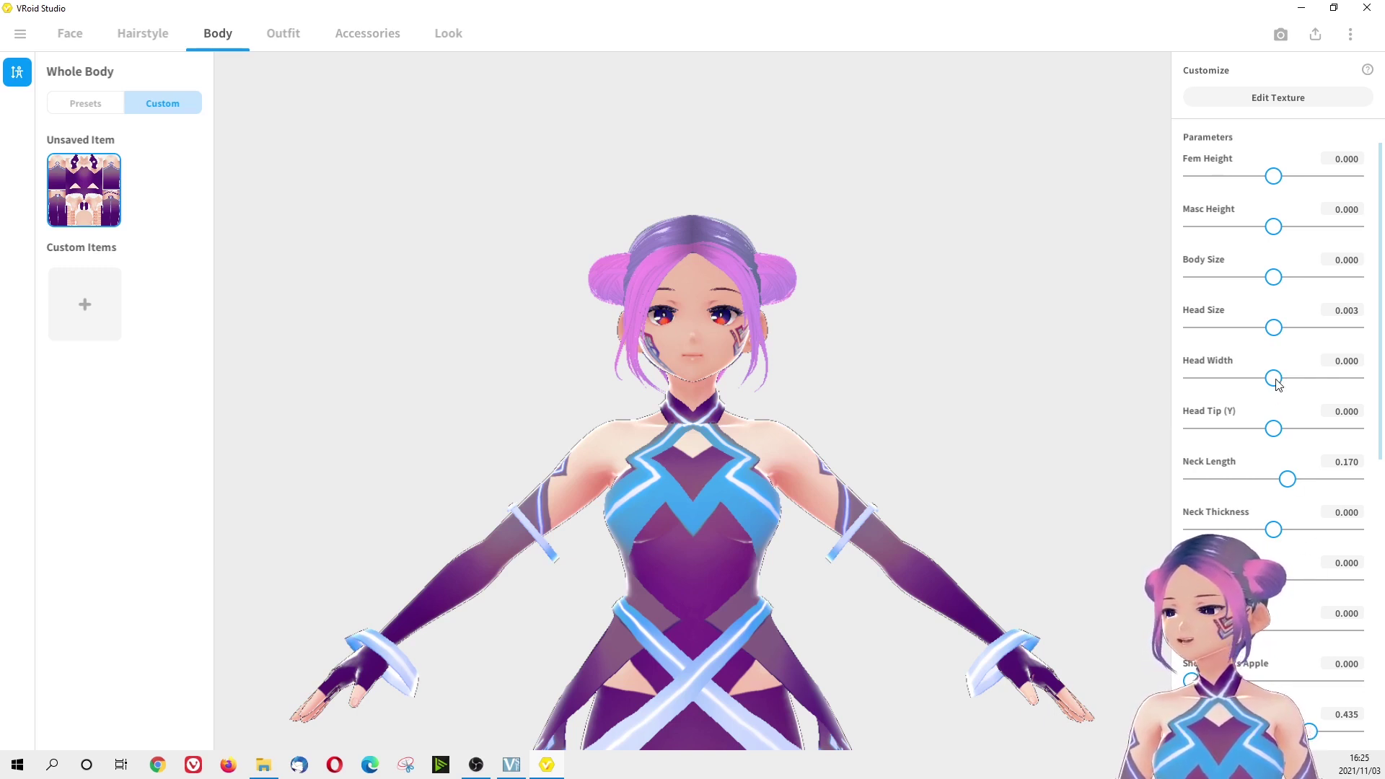
{"action": "left_click_drag", "start_coordinate": [1274, 377], "coordinate": [1381, 396]}
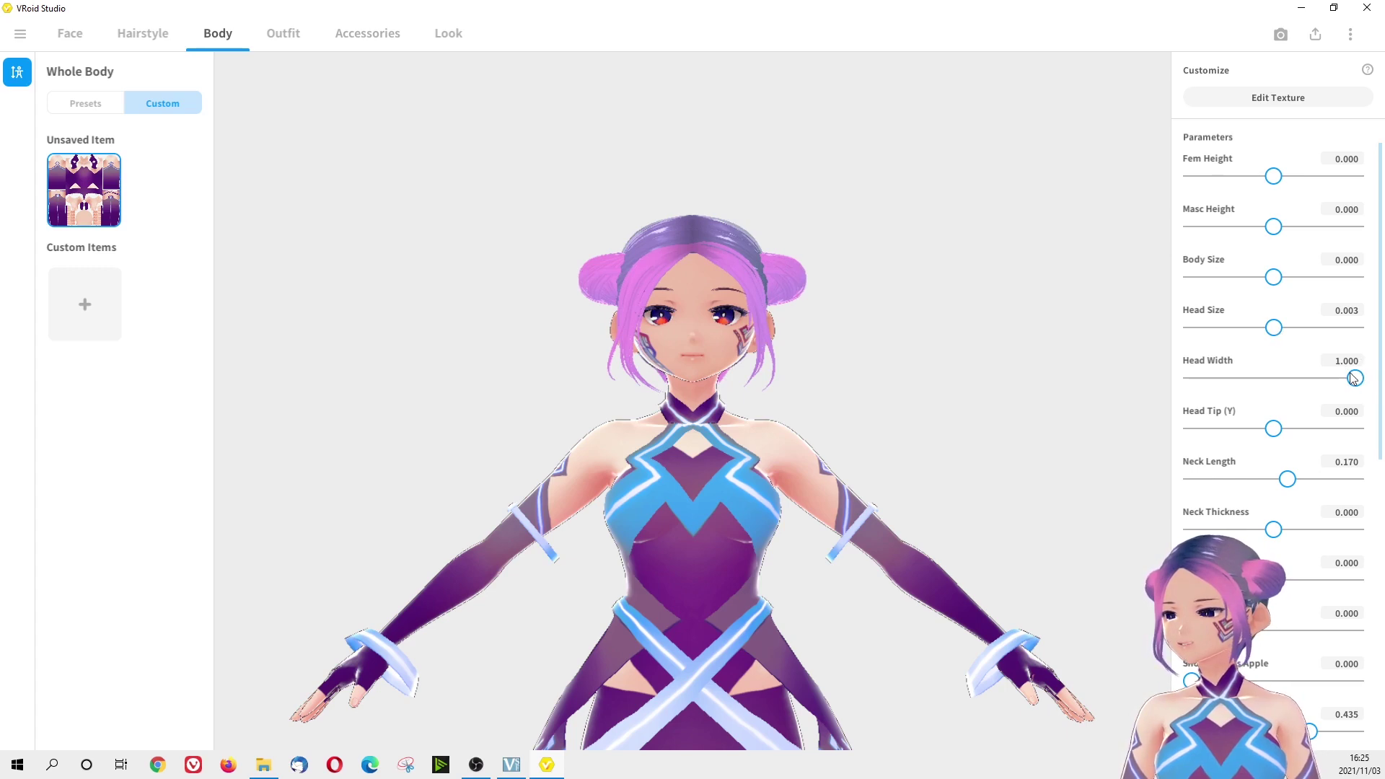
{"action": "left_click_drag", "start_coordinate": [1355, 378], "coordinate": [1383, 336]}
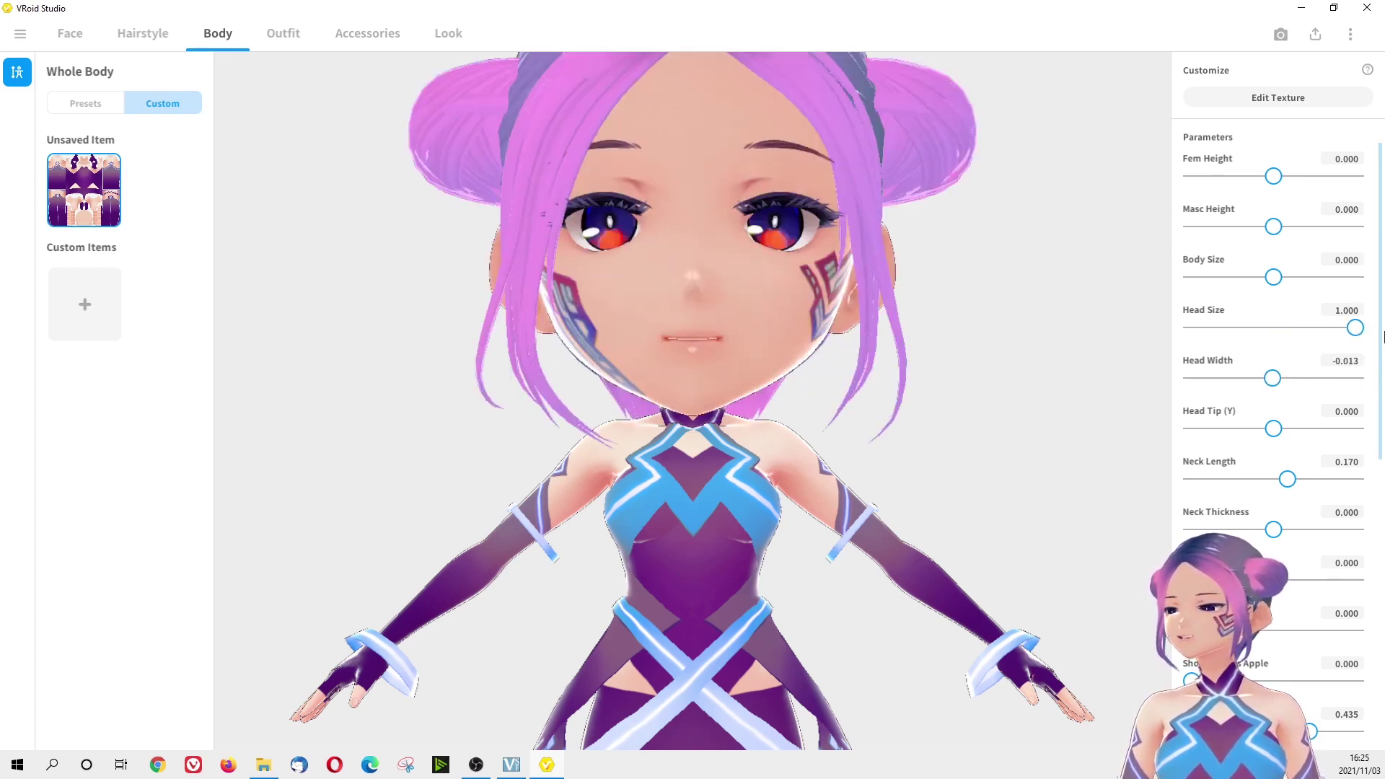
{"action": "left_click_drag", "start_coordinate": [1355, 329], "coordinate": [1328, 331]}
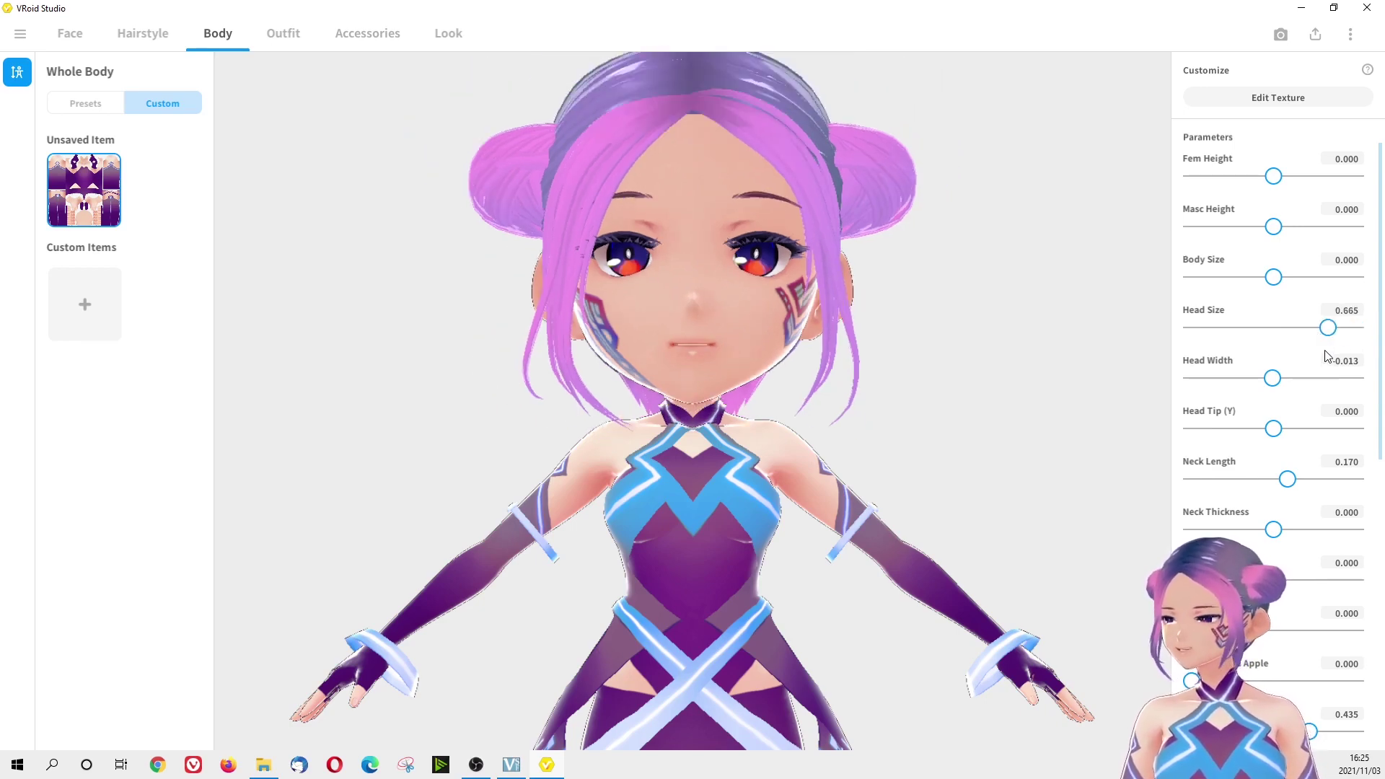
{"action": "left_click", "coordinate": [1313, 329]}
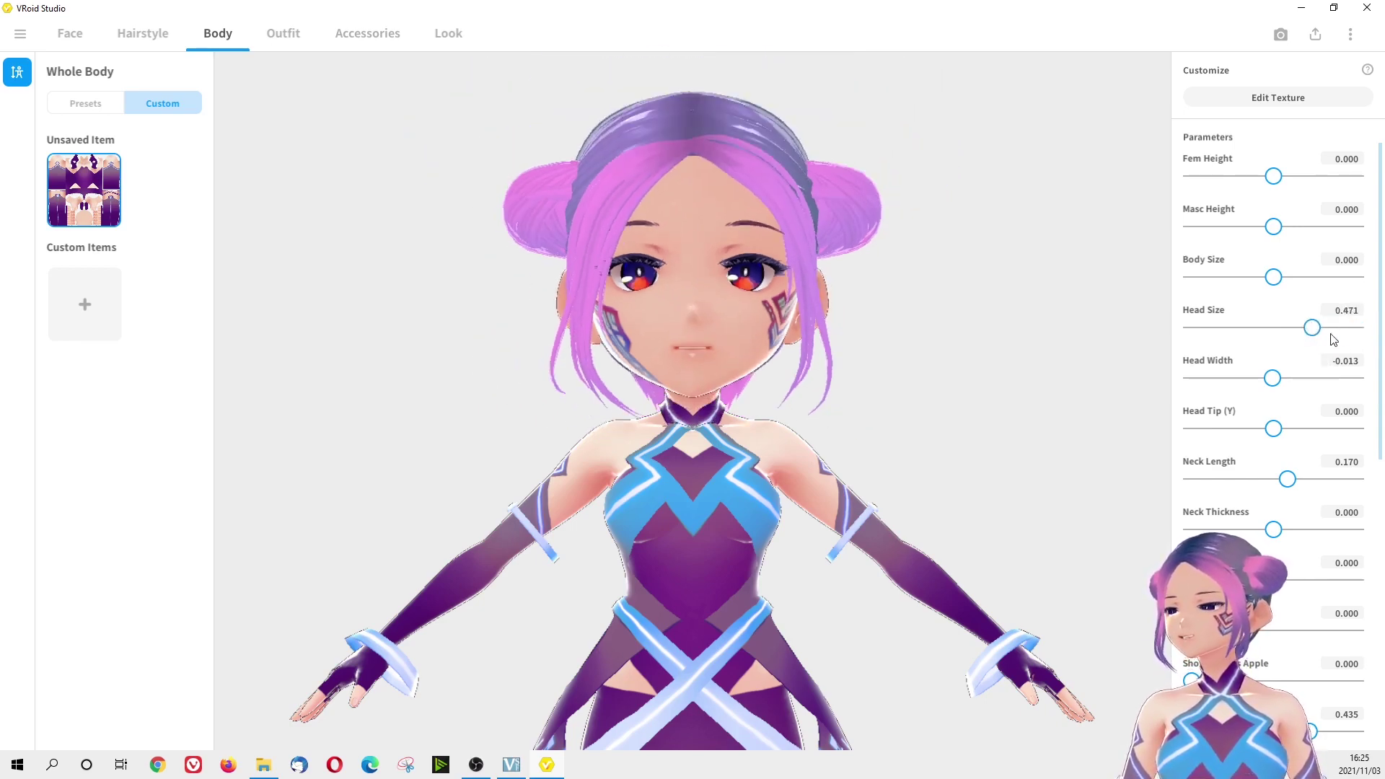
{"action": "right_click_drag", "start_coordinate": [1111, 364], "coordinate": [1054, 349]}
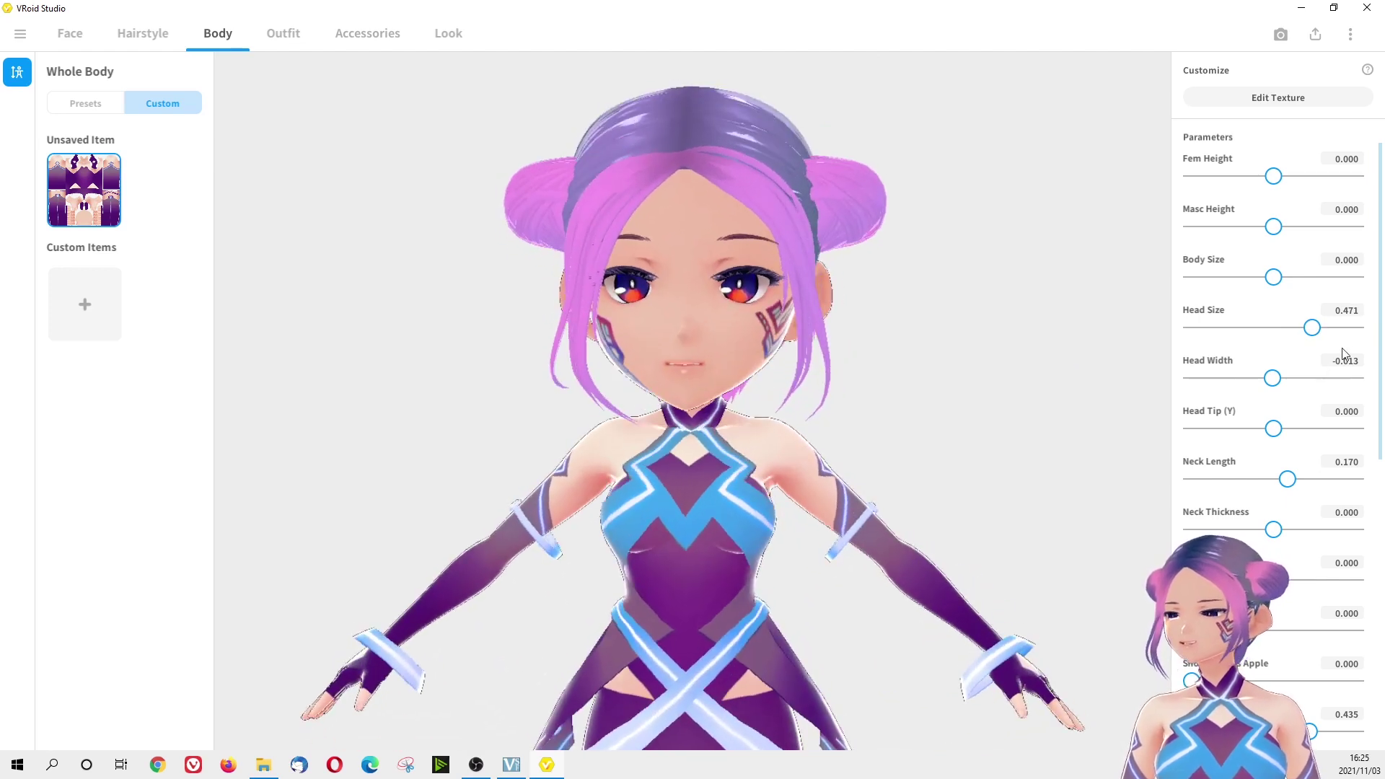
{"action": "left_click_drag", "start_coordinate": [1316, 330], "coordinate": [1321, 329]}
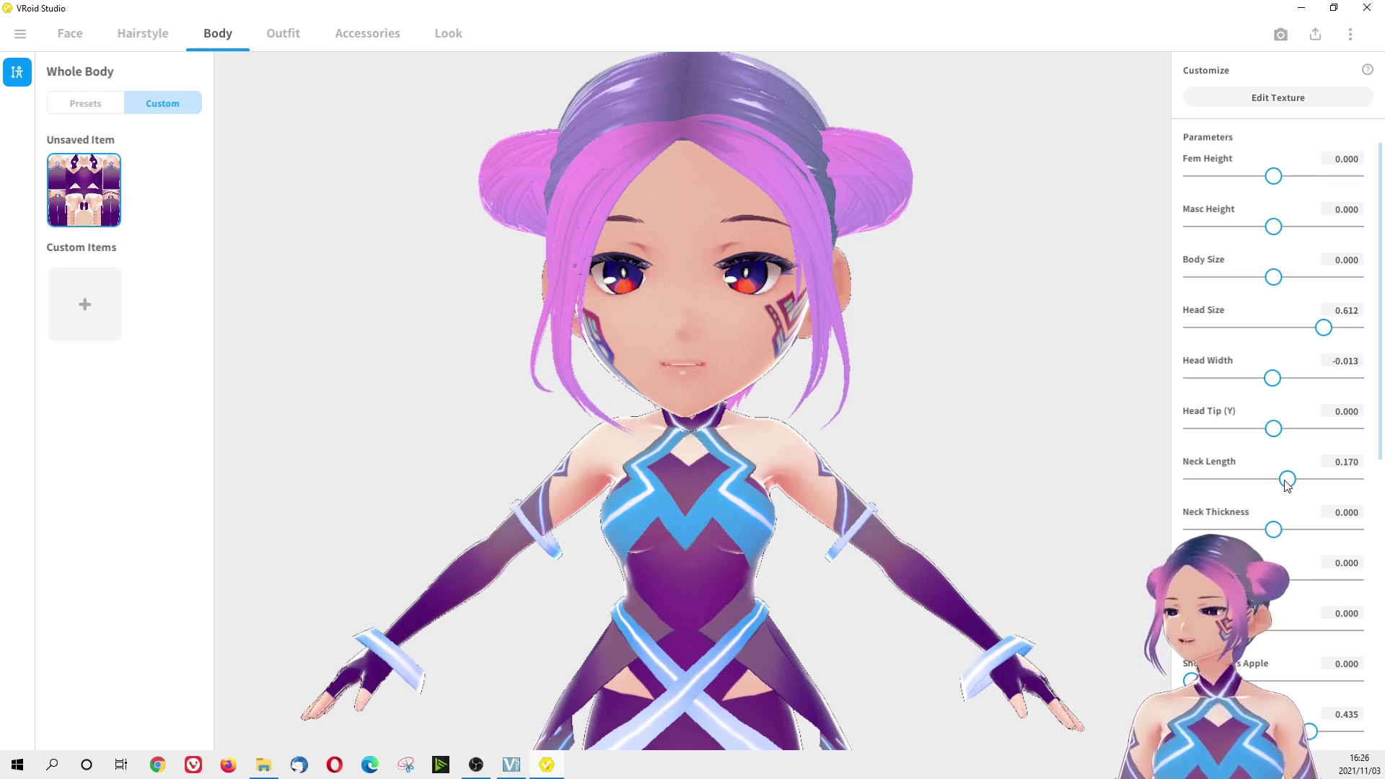
Set the body's Head Tip (Y) to 0.013 and increase the Neck Thickness to 17.181
{"action": "left_click_drag", "start_coordinate": [1274, 429], "coordinate": [1295, 431]}
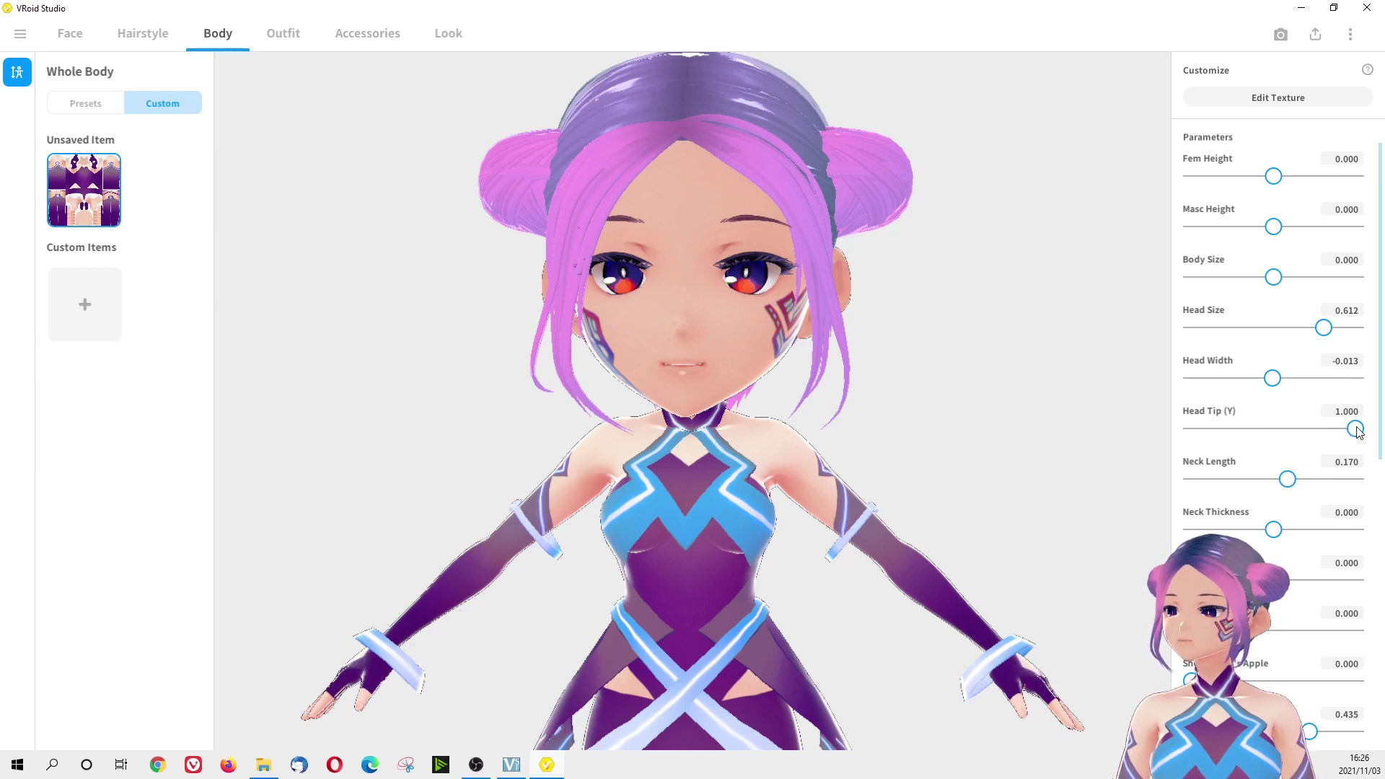
{"action": "left_click", "coordinate": [1257, 427]}
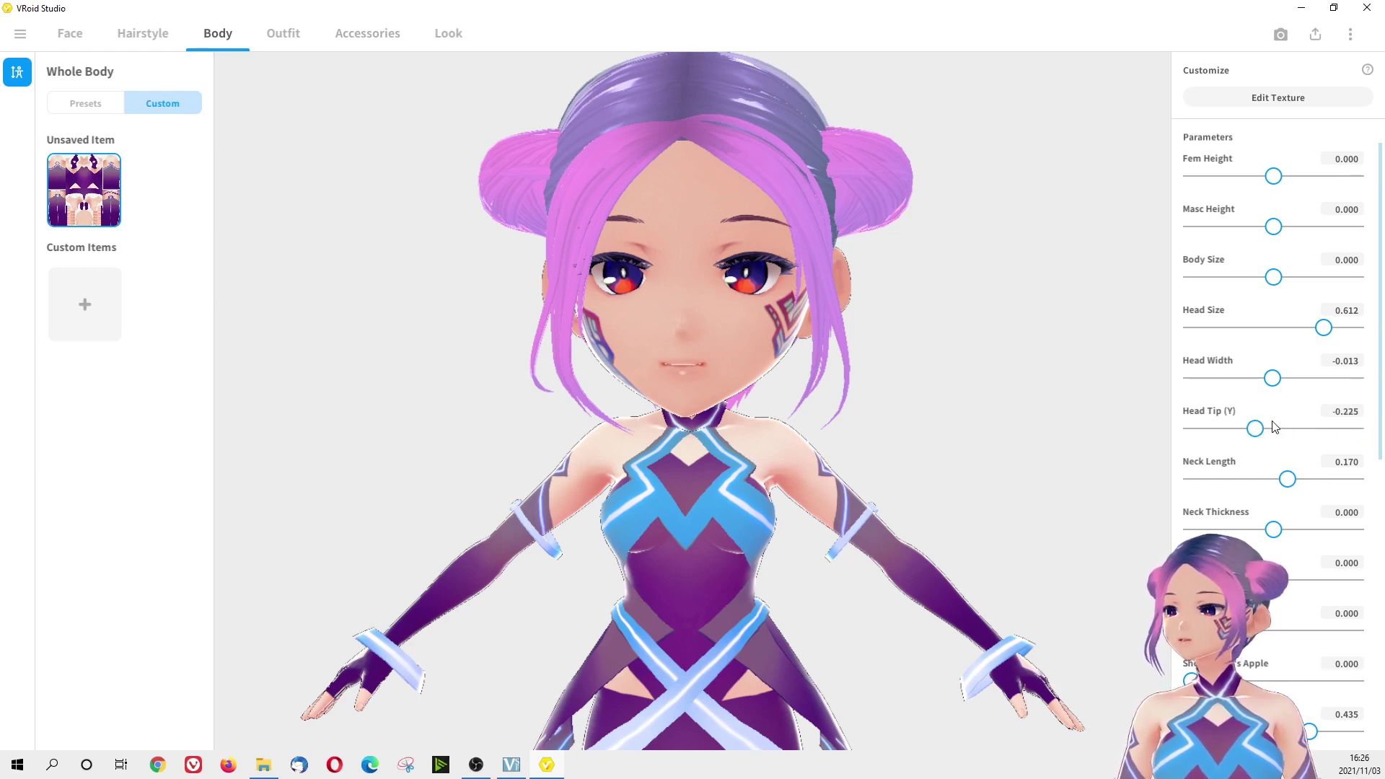
{"action": "left_click_drag", "start_coordinate": [1254, 429], "coordinate": [1276, 432]}
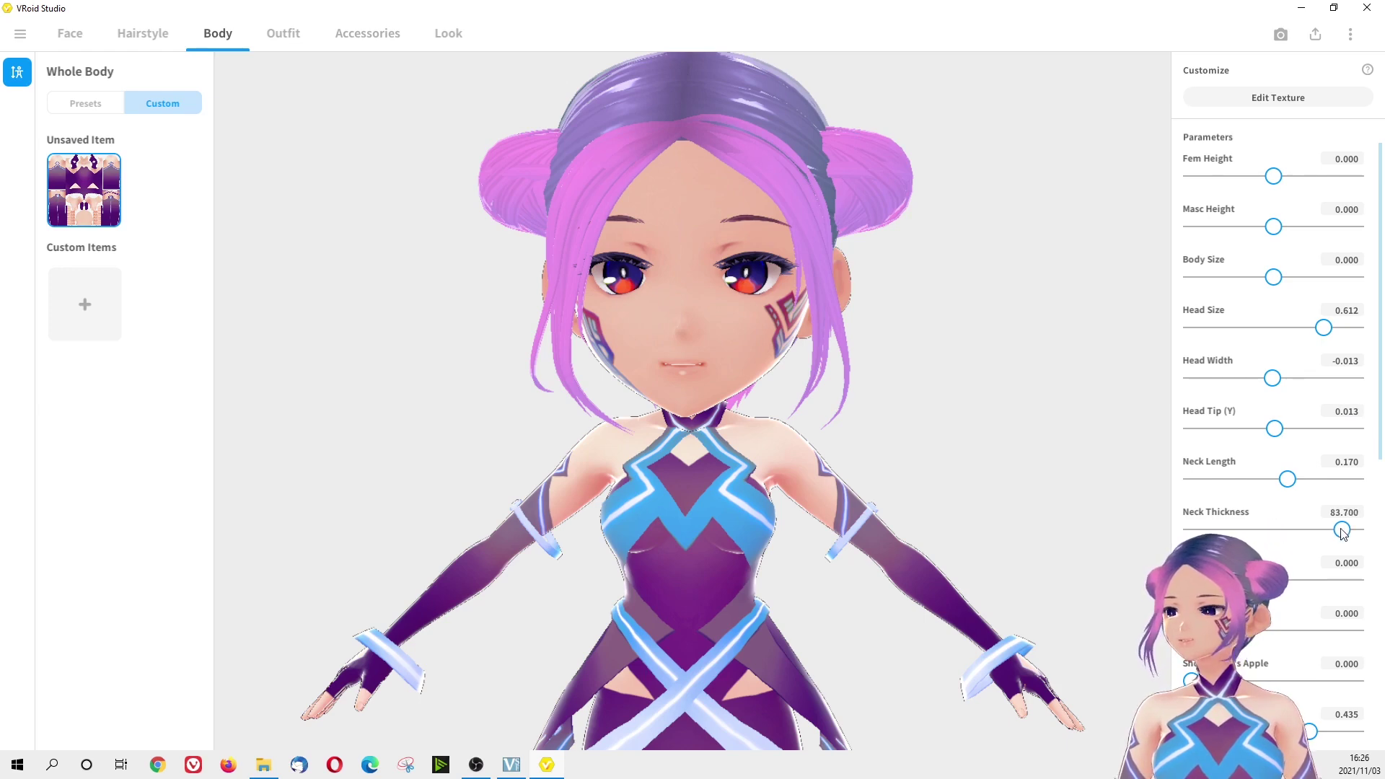
{"action": "left_click_drag", "start_coordinate": [1283, 536], "coordinate": [1356, 531]}
{"action": "right_click_drag", "start_coordinate": [1082, 462], "coordinate": [974, 444]}
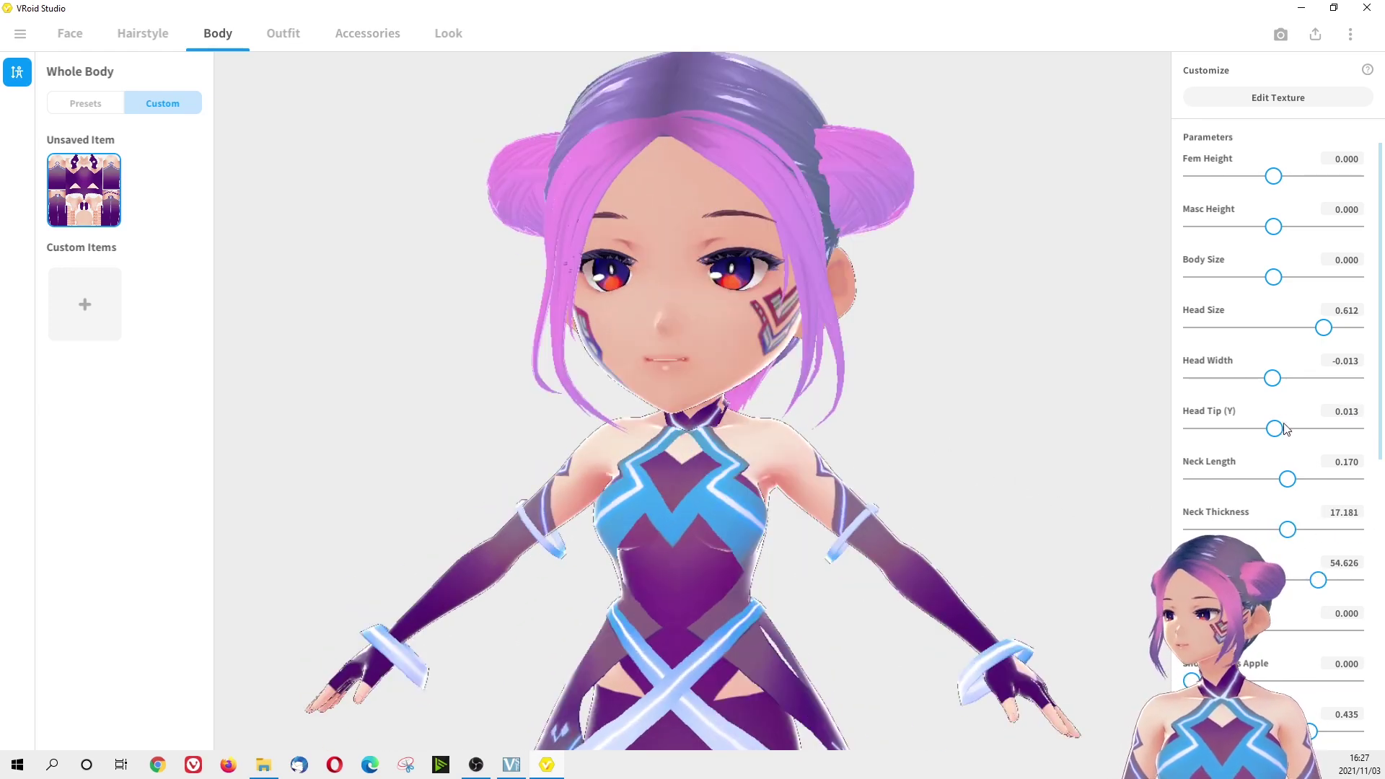
Adjust the body's Head Width, Head Tip (Y) and Fem Height to give the figure short, big-headed proportions
{"action": "left_click_drag", "start_coordinate": [1272, 378], "coordinate": [1344, 378]}
{"action": "left_click_drag", "start_coordinate": [1274, 428], "coordinate": [1284, 429]}
{"action": "left_click_drag", "start_coordinate": [1273, 176], "coordinate": [1306, 176]}
{"action": "scroll", "coordinate": [1089, 432], "scroll_direction": "down", "scroll_amount": 3}
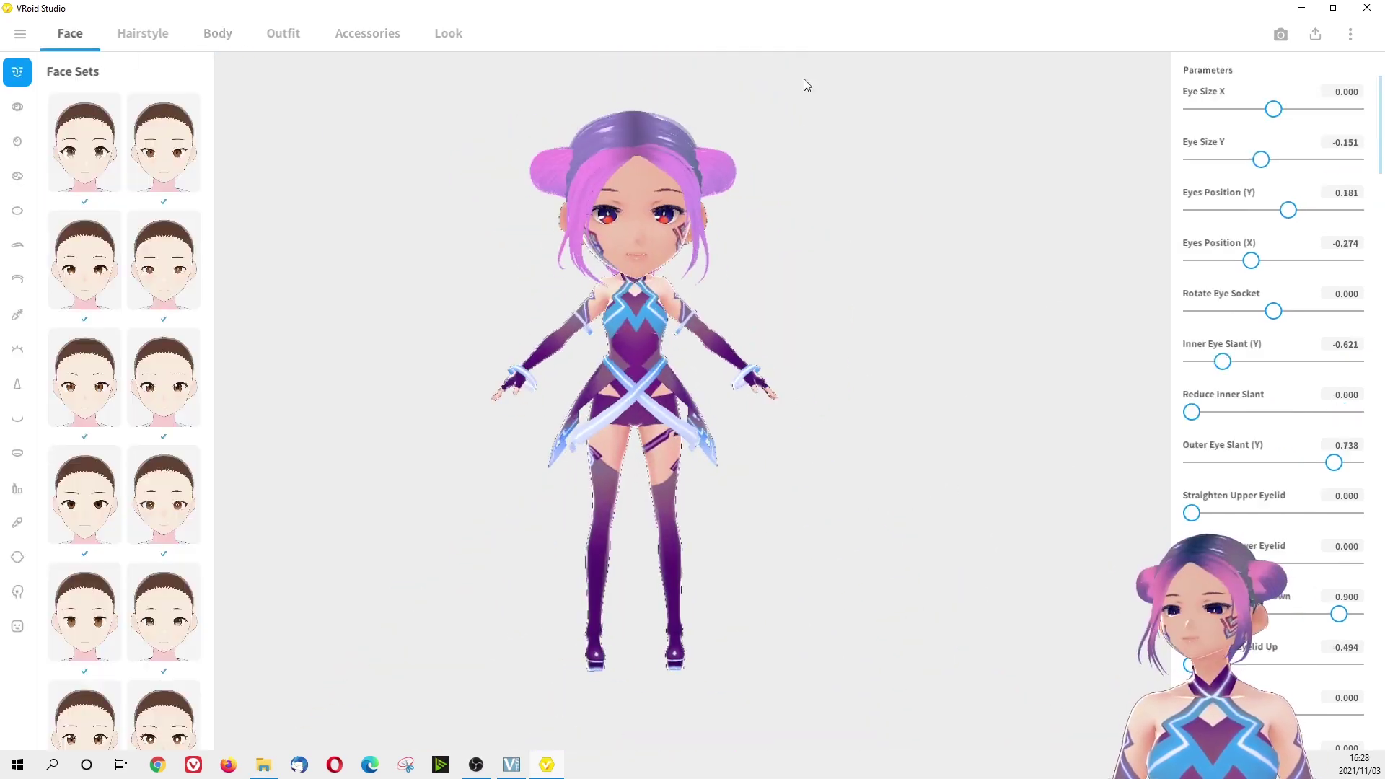
Look through the face parameters from teeth to ears and chin, the hairstyle presets, and the body settings
{"action": "scroll", "coordinate": [1274, 404], "scroll_direction": "down", "scroll_amount": 15}
{"action": "scroll", "coordinate": [1273, 404], "scroll_direction": "down", "scroll_amount": 2}
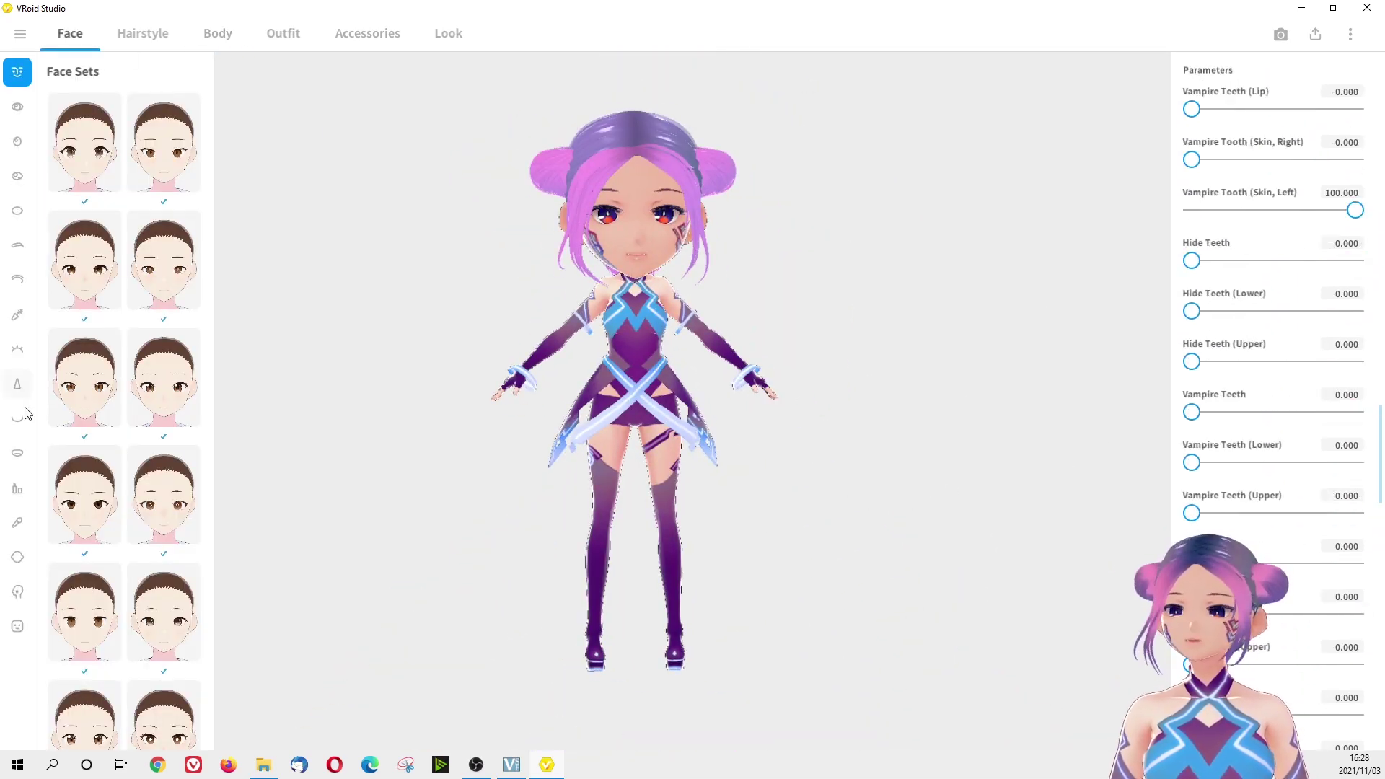
{"action": "scroll", "coordinate": [159, 498], "scroll_direction": "down", "scroll_amount": 5}
{"action": "scroll", "coordinate": [1311, 582], "scroll_direction": "down", "scroll_amount": 5}
{"action": "scroll", "coordinate": [937, 593], "scroll_direction": "up", "scroll_amount": 3}
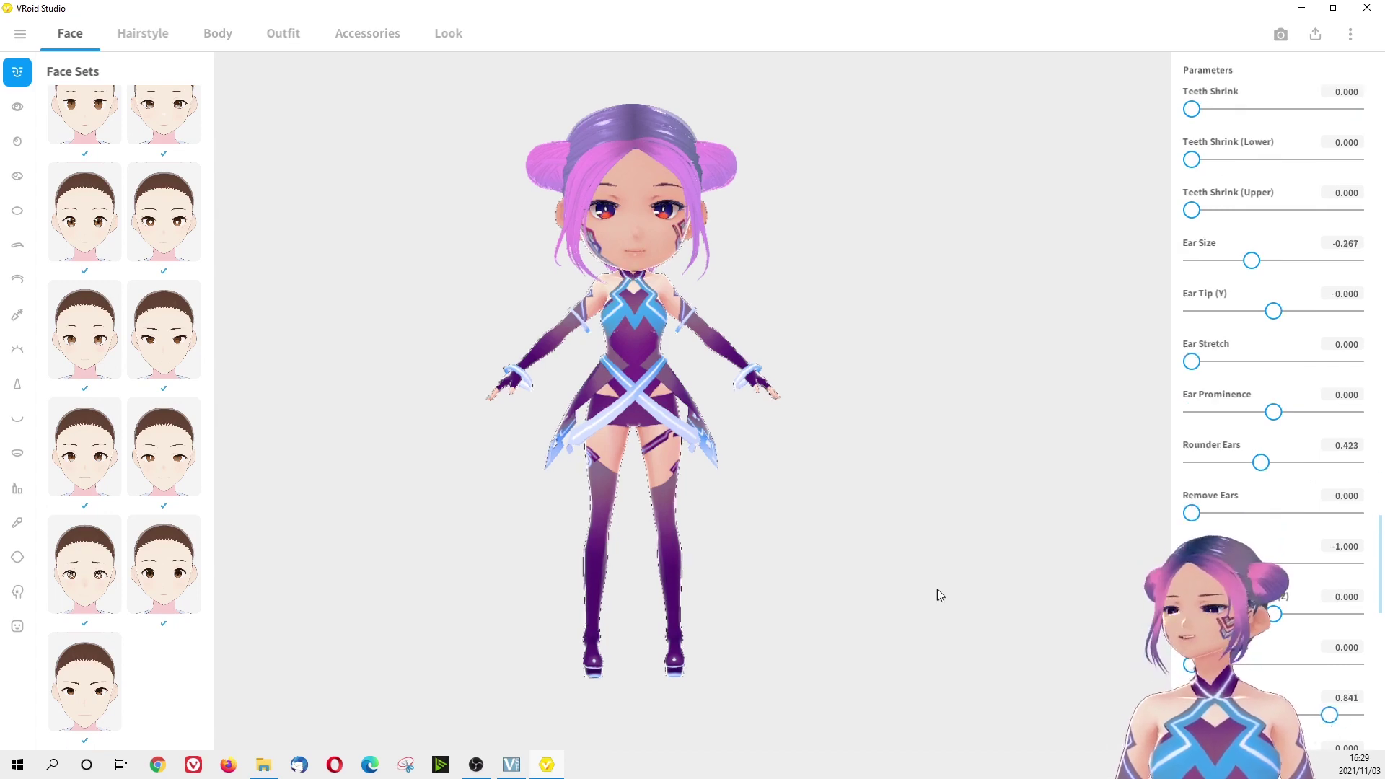
{"action": "scroll", "coordinate": [1273, 404], "scroll_direction": "down", "scroll_amount": 5}
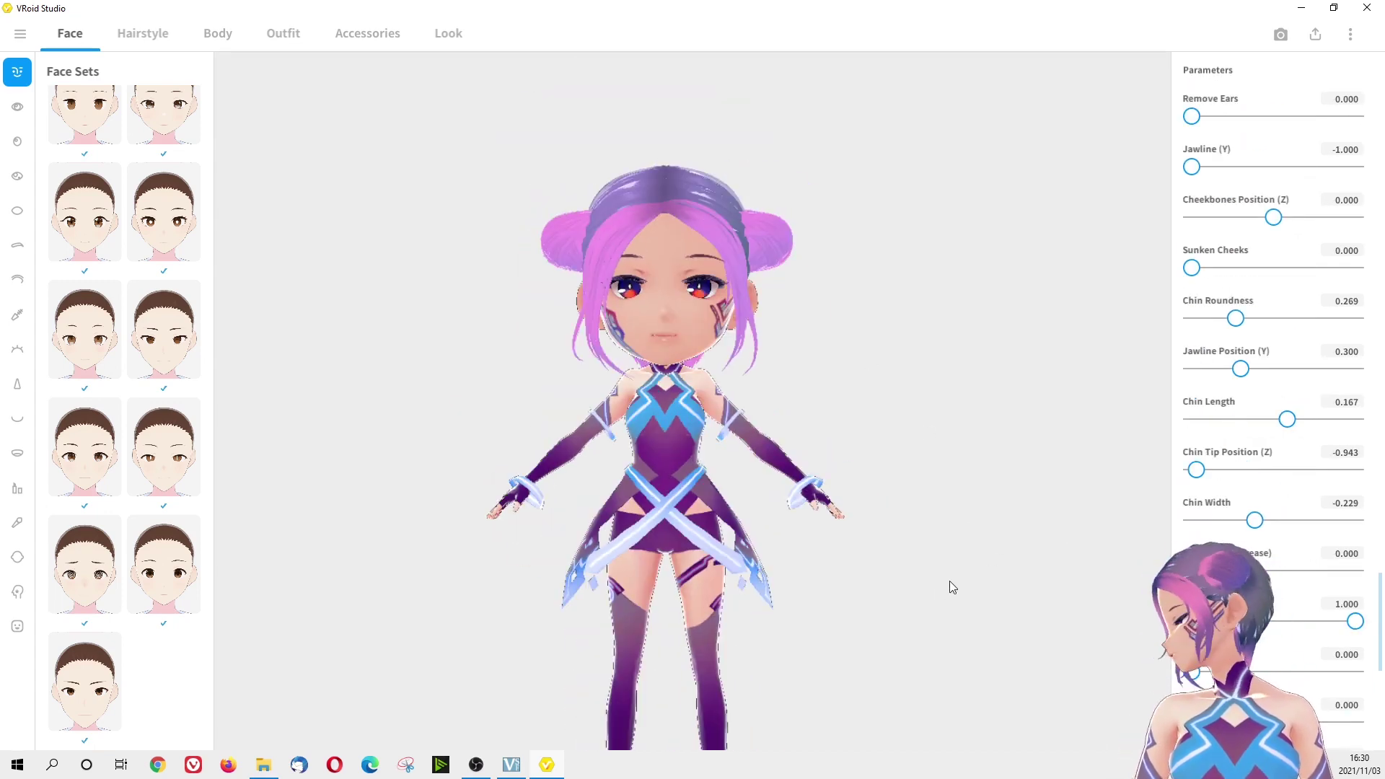
{"action": "scroll", "coordinate": [1274, 390], "scroll_direction": "up", "scroll_amount": 5}
{"action": "left_click", "coordinate": [142, 33]}
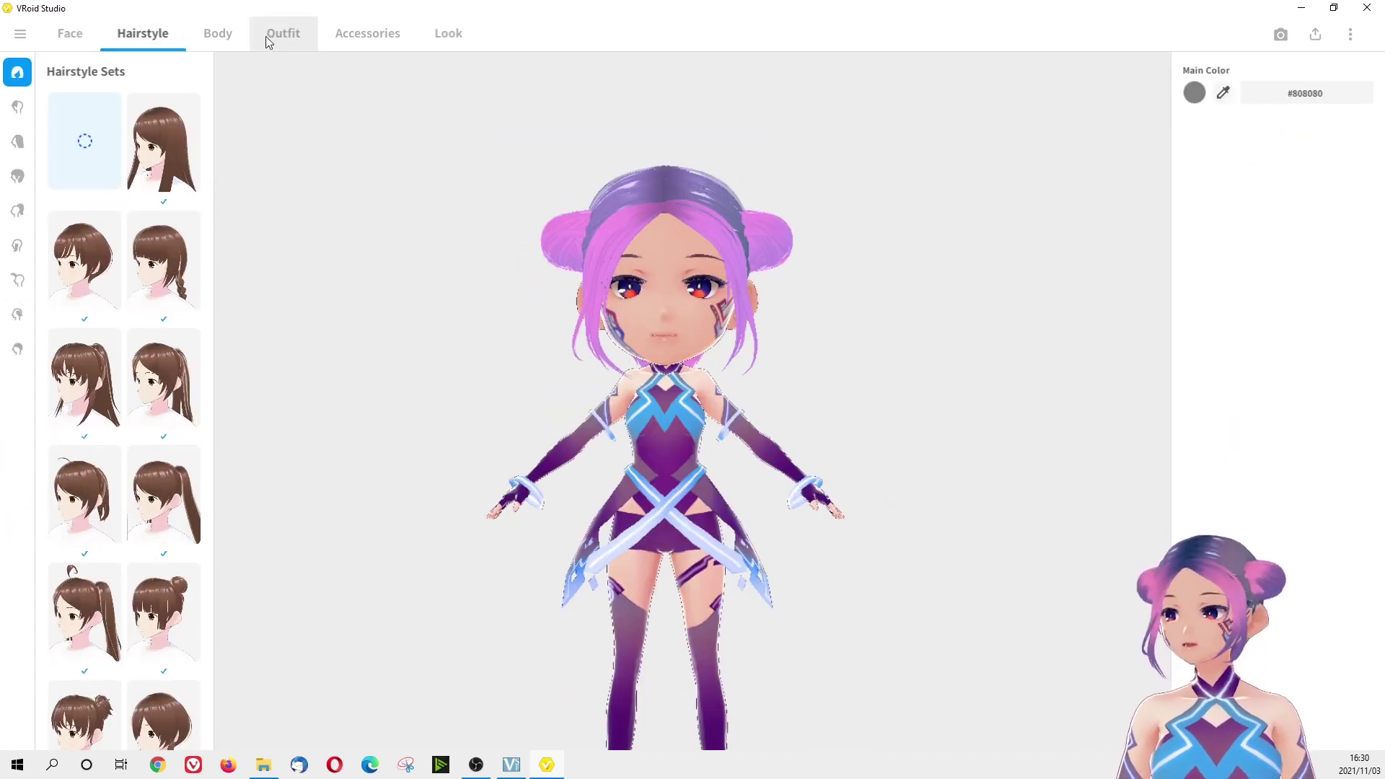
{"action": "left_click", "coordinate": [70, 33]}
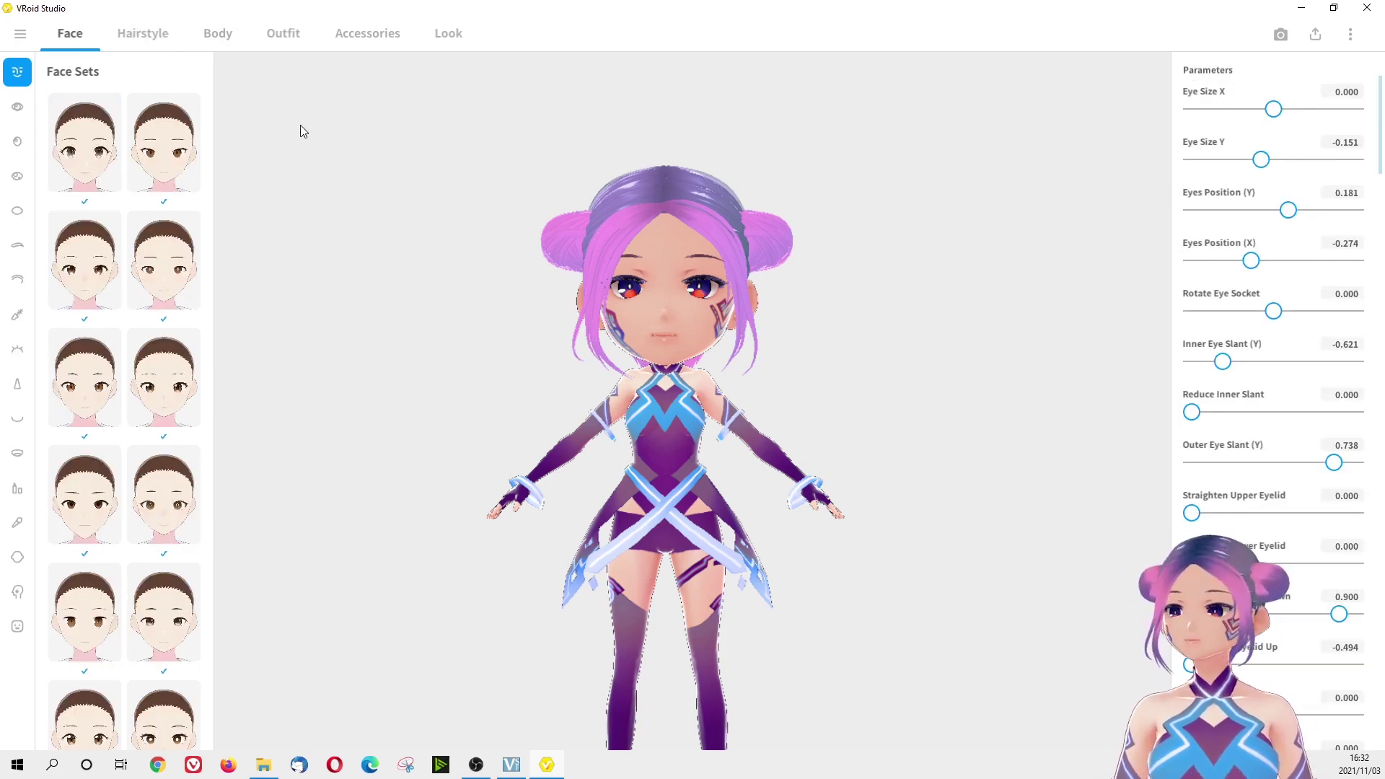
{"action": "left_click", "coordinate": [217, 33]}
{"action": "scroll", "coordinate": [1243, 226], "scroll_direction": "down", "scroll_amount": 6}
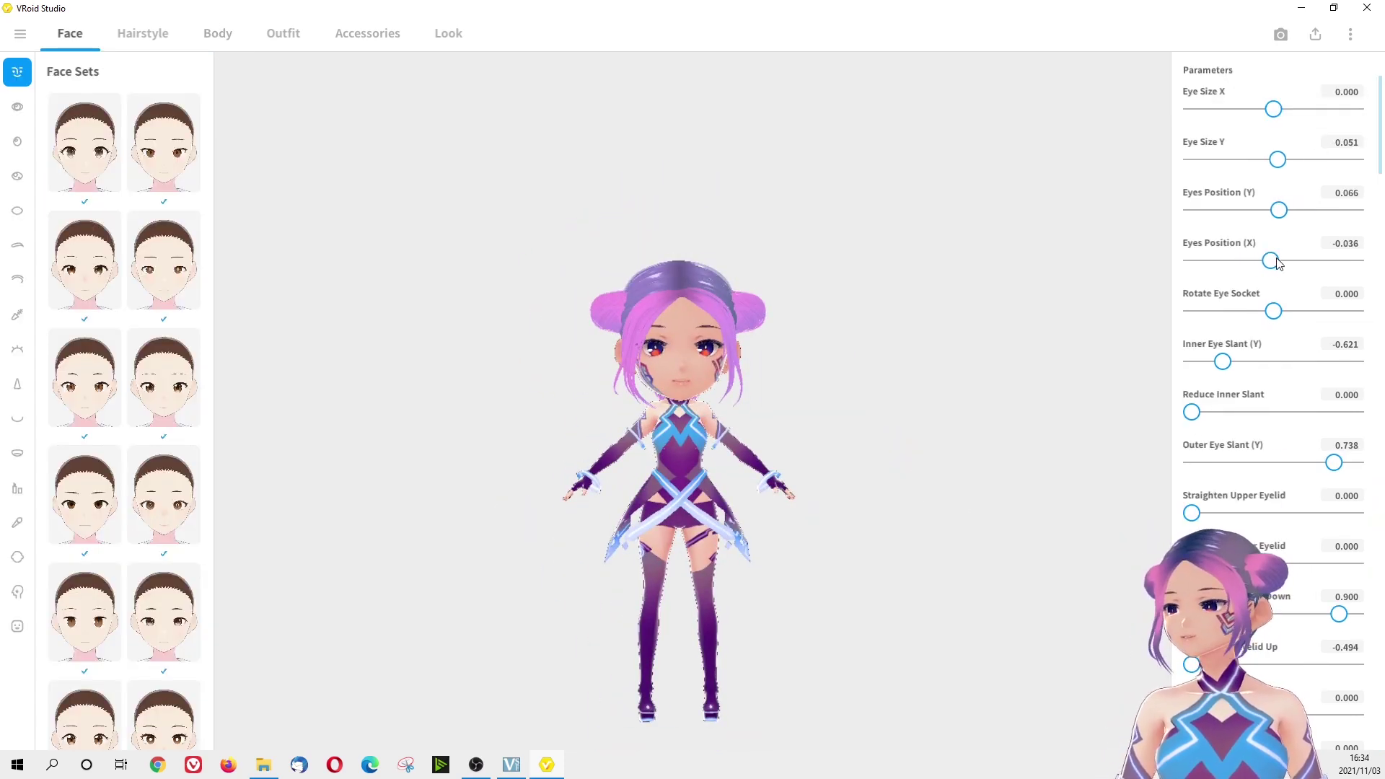
Reshape the lower face by setting Jawline Position (Y) to 0.714 and Chin Width to 0.357
{"action": "scroll", "coordinate": [1314, 566], "scroll_direction": "down", "scroll_amount": 10}
{"action": "scroll", "coordinate": [1273, 433], "scroll_direction": "down", "scroll_amount": 10}
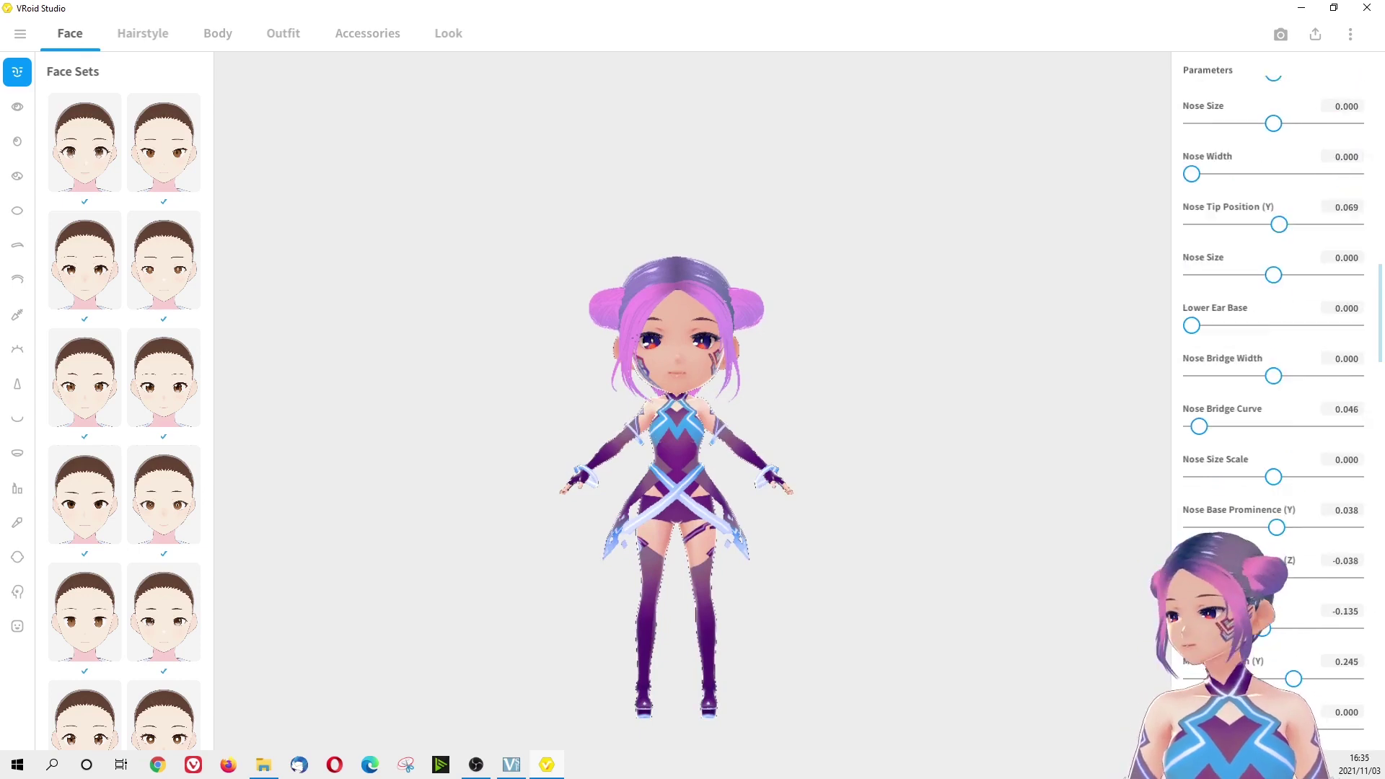
{"action": "scroll", "coordinate": [929, 346], "scroll_direction": "up", "scroll_amount": 5}
{"action": "scroll", "coordinate": [1324, 698], "scroll_direction": "down", "scroll_amount": 10}
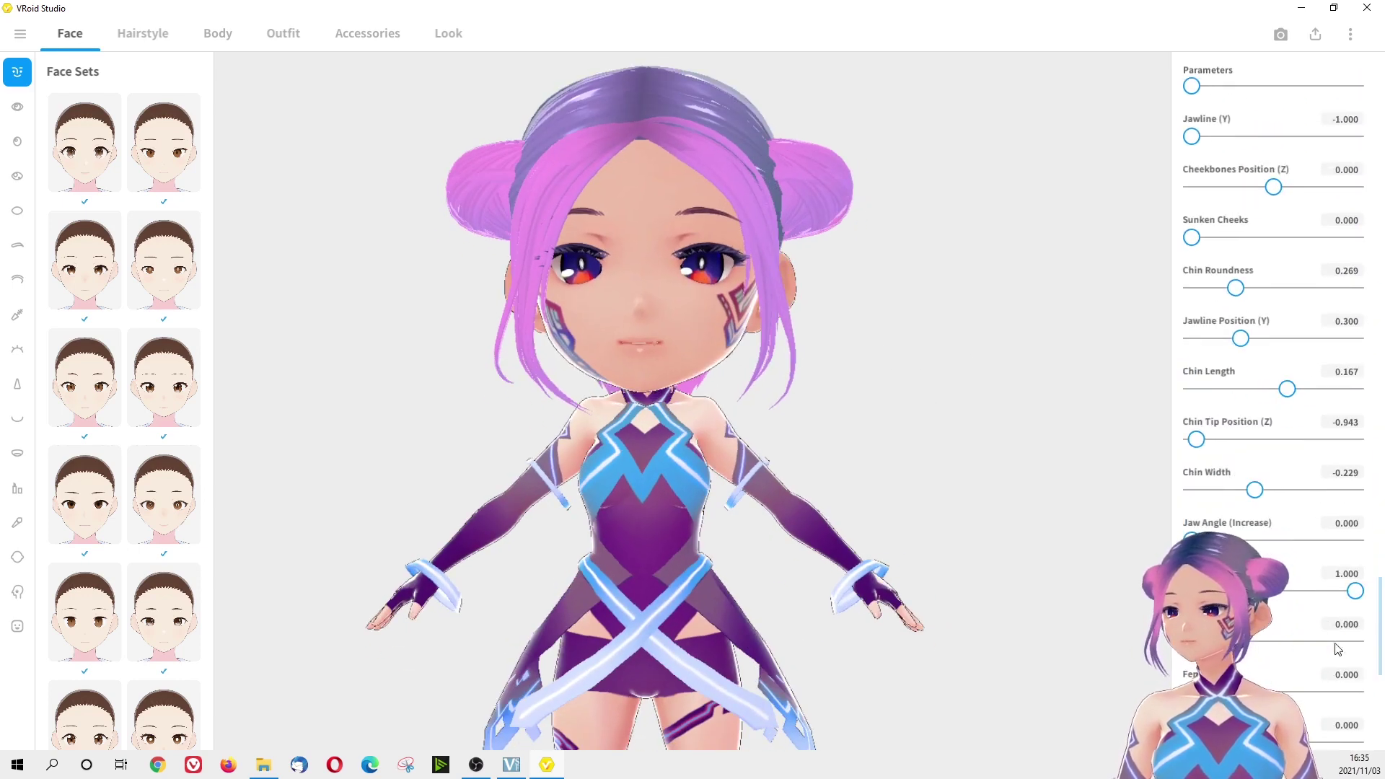
{"action": "scroll", "coordinate": [1318, 309], "scroll_direction": "up", "scroll_amount": 10}
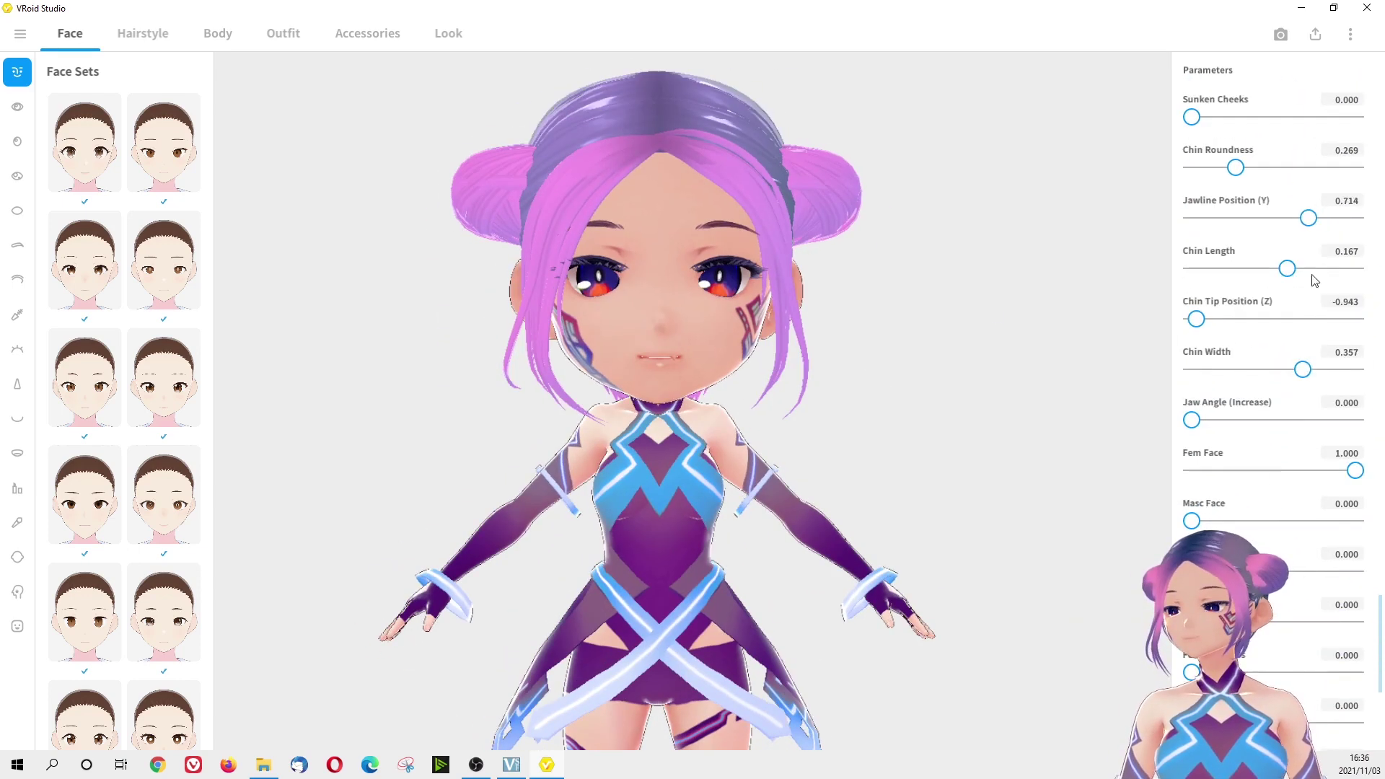
{"action": "scroll", "coordinate": [1281, 249], "scroll_direction": "up", "scroll_amount": 3}
{"action": "scroll", "coordinate": [1212, 164], "scroll_direction": "down", "scroll_amount": 10}
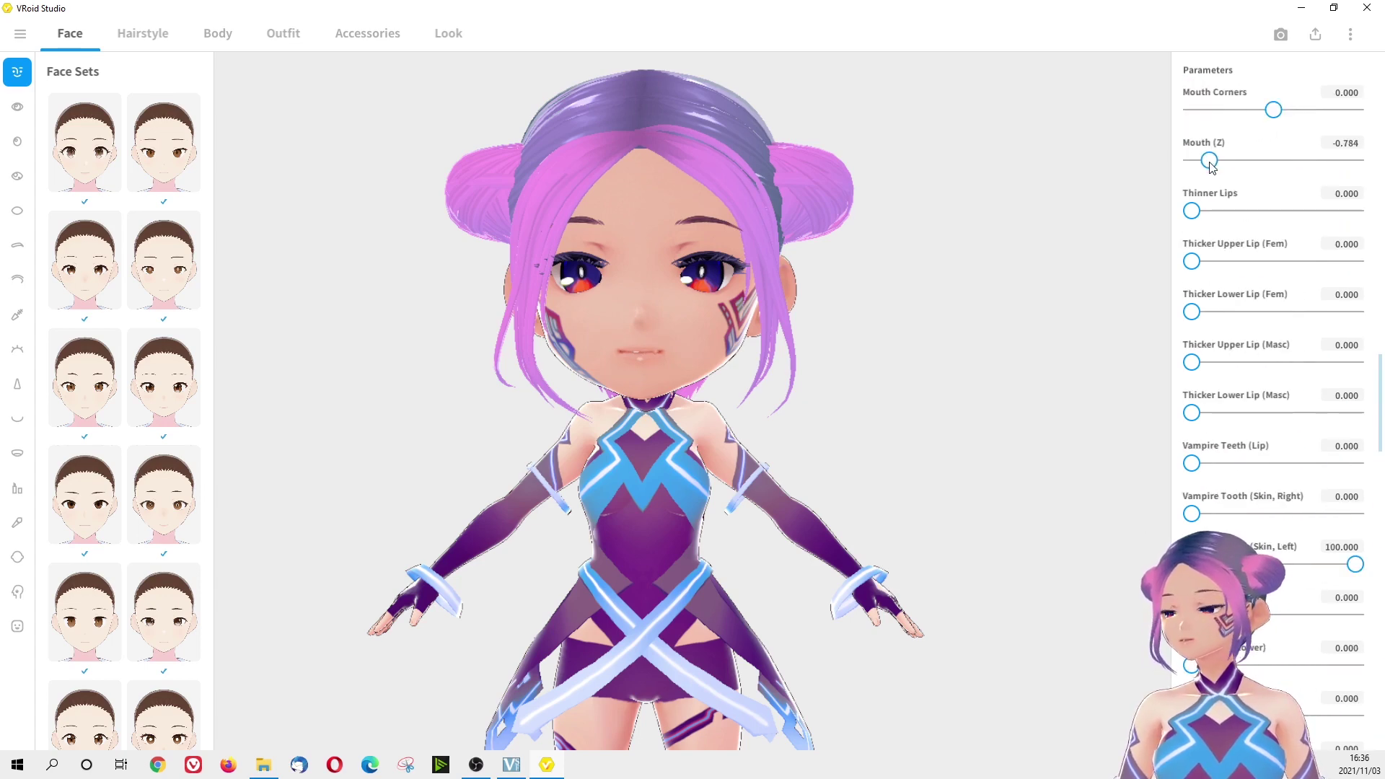
Reshape the mouth with Mouth (Z) at -0.863, Mouth Corners at 0.247 and Mouth Position (Y) at 0.360
{"action": "left_click_drag", "start_coordinate": [1211, 162], "coordinate": [1204, 163]}
{"action": "scroll", "coordinate": [1302, 225], "scroll_direction": "up", "scroll_amount": 1}
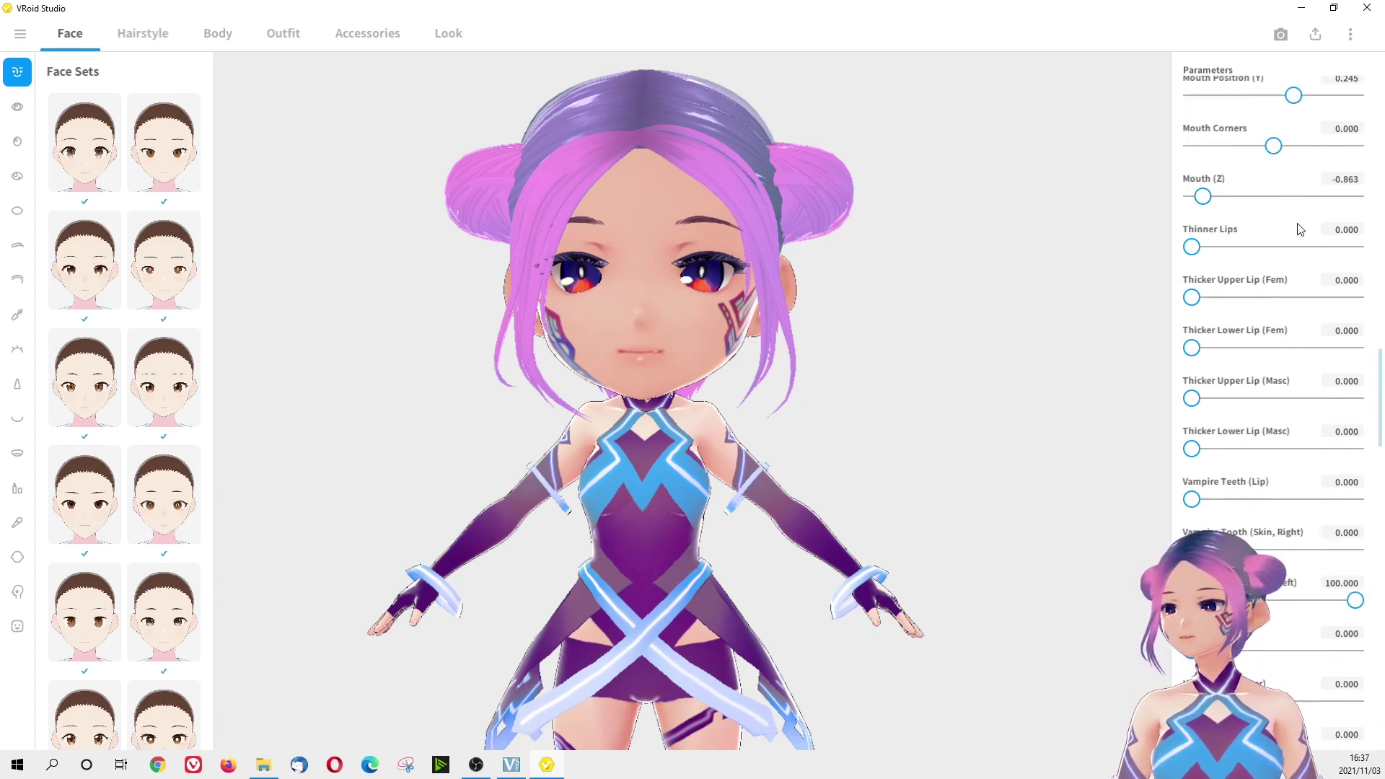
{"action": "mouse_move", "coordinate": [1275, 145]}
{"action": "left_mouse_down"}
{"action": "mouse_move", "coordinate": [1357, 147]}
{"action": "mouse_move", "coordinate": [1299, 153]}
{"action": "left_mouse_up"}
{"action": "scroll", "coordinate": [1353, 186], "scroll_direction": "up", "scroll_amount": 1}
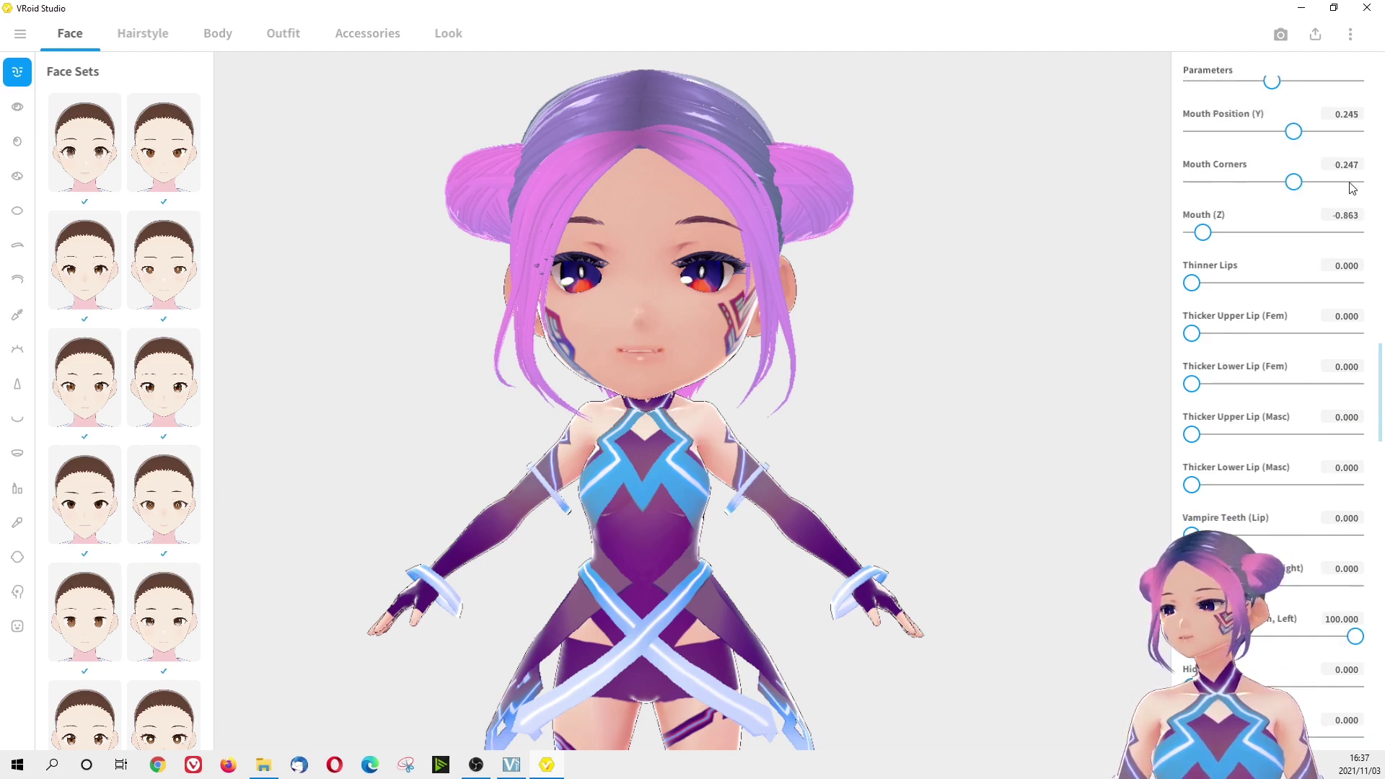
{"action": "mouse_move", "coordinate": [1293, 132]}
{"action": "left_mouse_down"}
{"action": "mouse_move", "coordinate": [1232, 132]}
{"action": "mouse_move", "coordinate": [1303, 132]}
{"action": "left_mouse_up"}
{"action": "mouse_move", "coordinate": [1010, 235]}
{"action": "left_mouse_down"}
{"action": "mouse_move", "coordinate": [1036, 236]}
{"action": "mouse_move", "coordinate": [1013, 240]}
{"action": "left_mouse_up"}
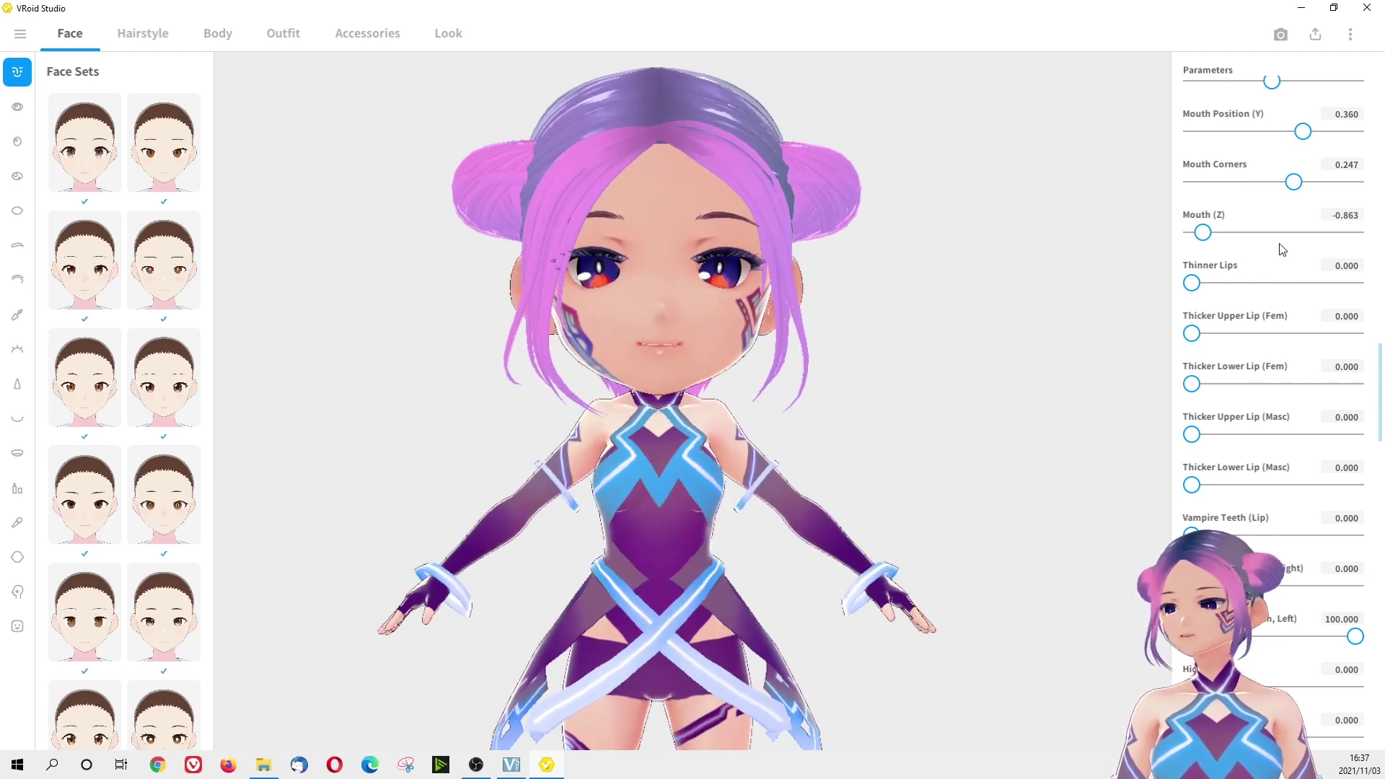
Refine the nose by setting Nose Base Prominence (Z) to 0.006 and Nose Bridge Curve to 0.000
{"action": "scroll", "coordinate": [1290, 245], "scroll_direction": "up", "scroll_amount": 3}
{"action": "mouse_move", "coordinate": [1277, 194]}
{"action": "left_mouse_down"}
{"action": "mouse_move", "coordinate": [1350, 201]}
{"action": "mouse_move", "coordinate": [1159, 195]}
{"action": "mouse_move", "coordinate": [1269, 208]}
{"action": "mouse_move", "coordinate": [1341, 174]}
{"action": "mouse_move", "coordinate": [1219, 175]}
{"action": "mouse_move", "coordinate": [1289, 176]}
{"action": "mouse_move", "coordinate": [1273, 186]}
{"action": "left_mouse_up"}
{"action": "scroll", "coordinate": [1321, 212], "scroll_direction": "up", "scroll_amount": 1}
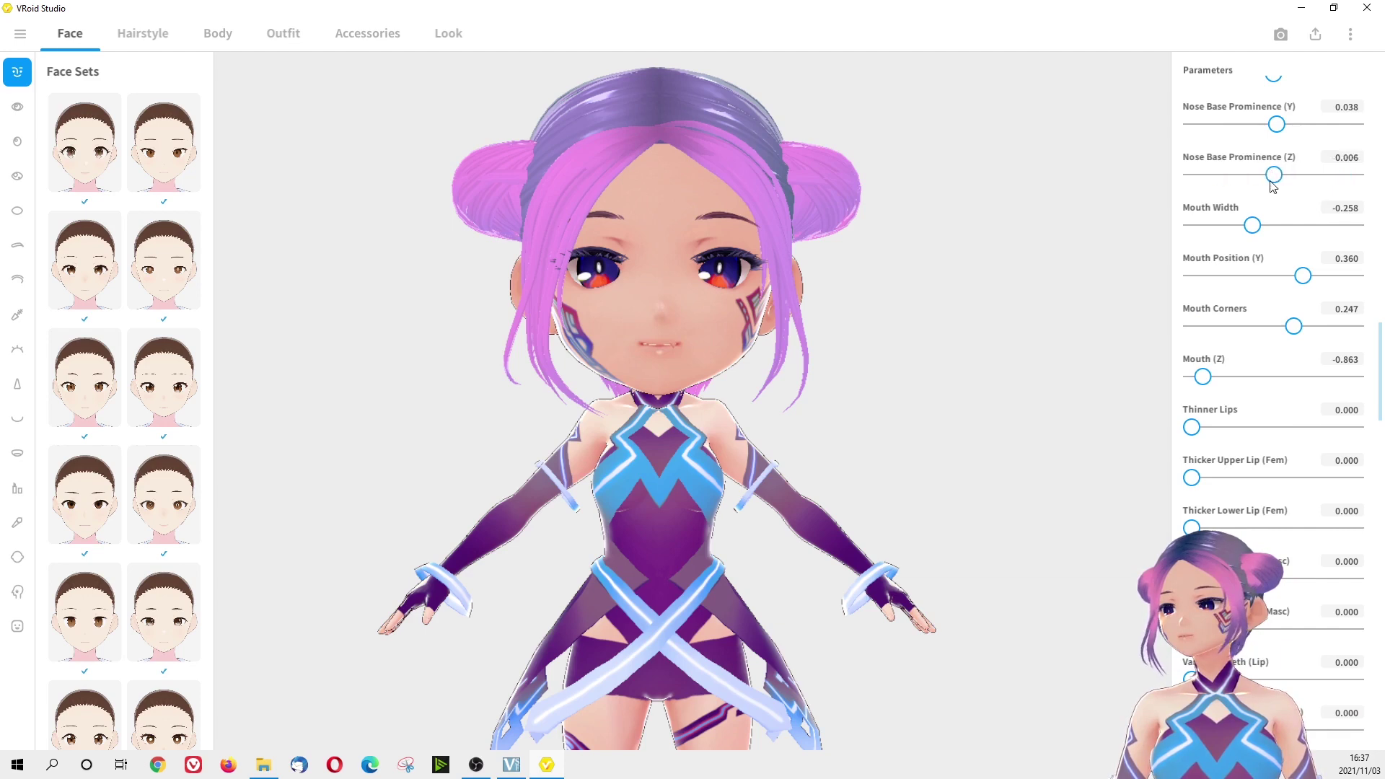
{"action": "scroll", "coordinate": [1273, 174], "scroll_direction": "up", "scroll_amount": 3}
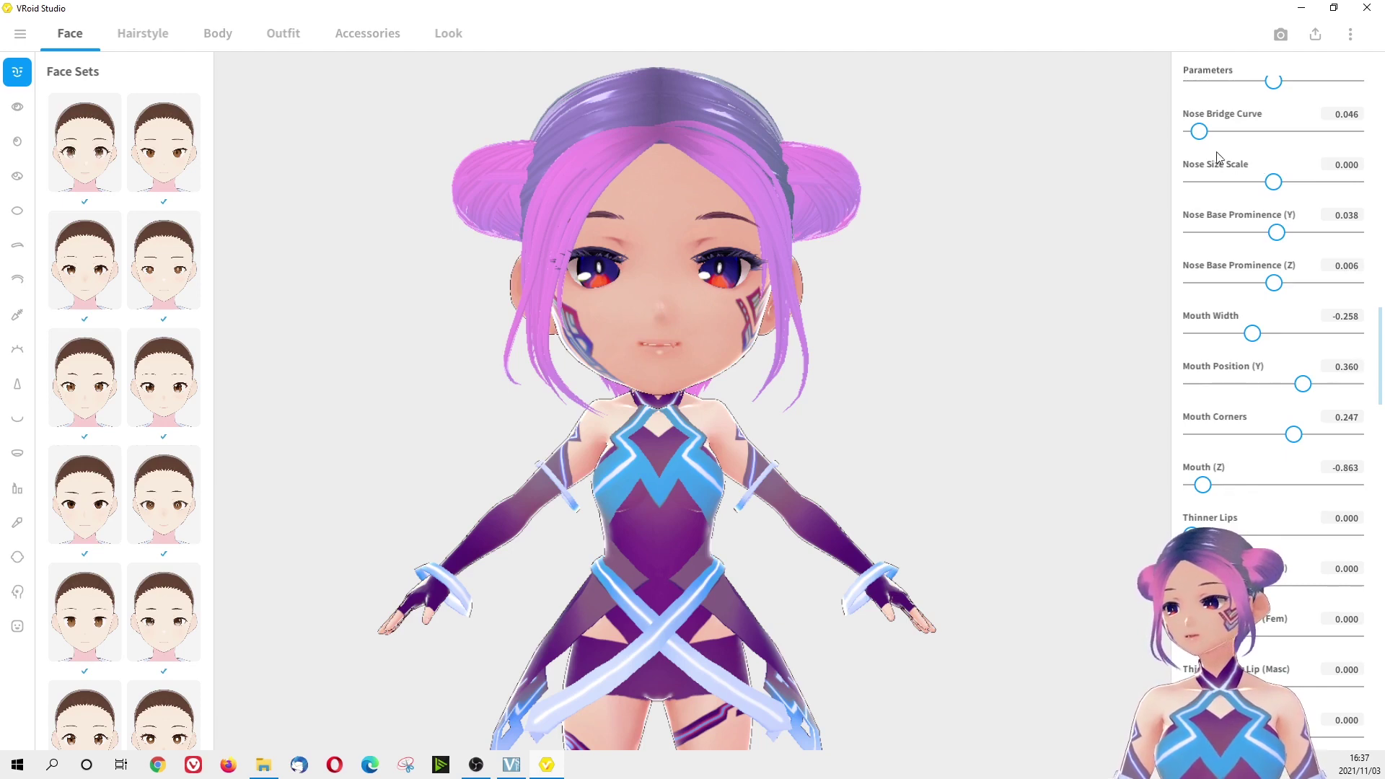
{"action": "mouse_move", "coordinate": [1200, 132]}
{"action": "left_mouse_down"}
{"action": "mouse_move", "coordinate": [1377, 137]}
{"action": "mouse_move", "coordinate": [1180, 137]}
{"action": "left_mouse_up"}
{"action": "scroll", "coordinate": [1306, 161], "scroll_direction": "up", "scroll_amount": 5}
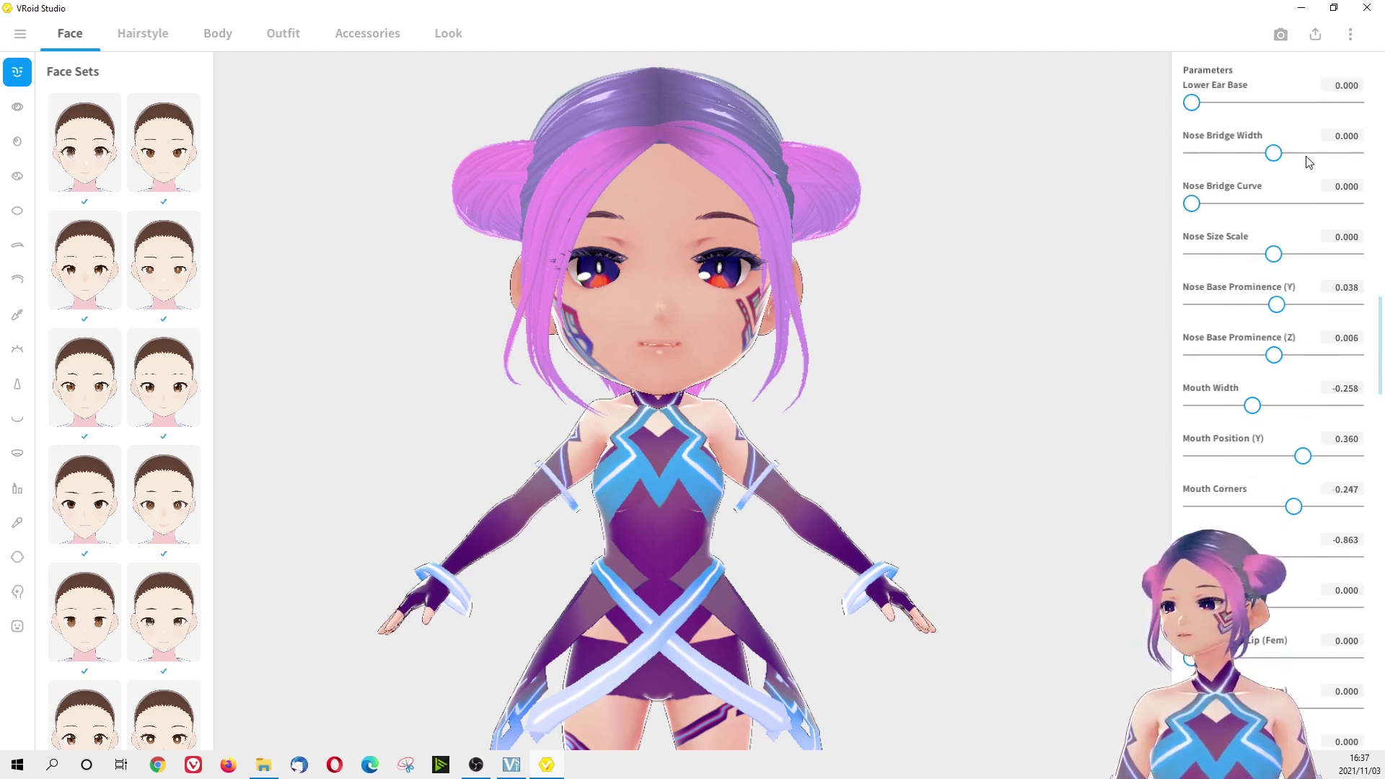
Tilt the eyebrows by setting Rotate Eyebrows (Z) to 0.350
{"action": "mouse_move", "coordinate": [1274, 160]}
{"action": "left_mouse_down"}
{"action": "mouse_move", "coordinate": [1328, 160]}
{"action": "mouse_move", "coordinate": [1269, 161]}
{"action": "mouse_move", "coordinate": [1303, 116]}
{"action": "mouse_move", "coordinate": [1363, 117]}
{"action": "mouse_move", "coordinate": [1243, 115]}
{"action": "mouse_move", "coordinate": [1308, 115]}
{"action": "mouse_move", "coordinate": [1191, 138]}
{"action": "mouse_move", "coordinate": [1339, 172]}
{"action": "mouse_move", "coordinate": [1283, 160]}
{"action": "left_mouse_up"}
{"action": "scroll", "coordinate": [1303, 198], "scroll_direction": "up", "scroll_amount": 3}
{"action": "scroll", "coordinate": [1267, 144], "scroll_direction": "up", "scroll_amount": 2}
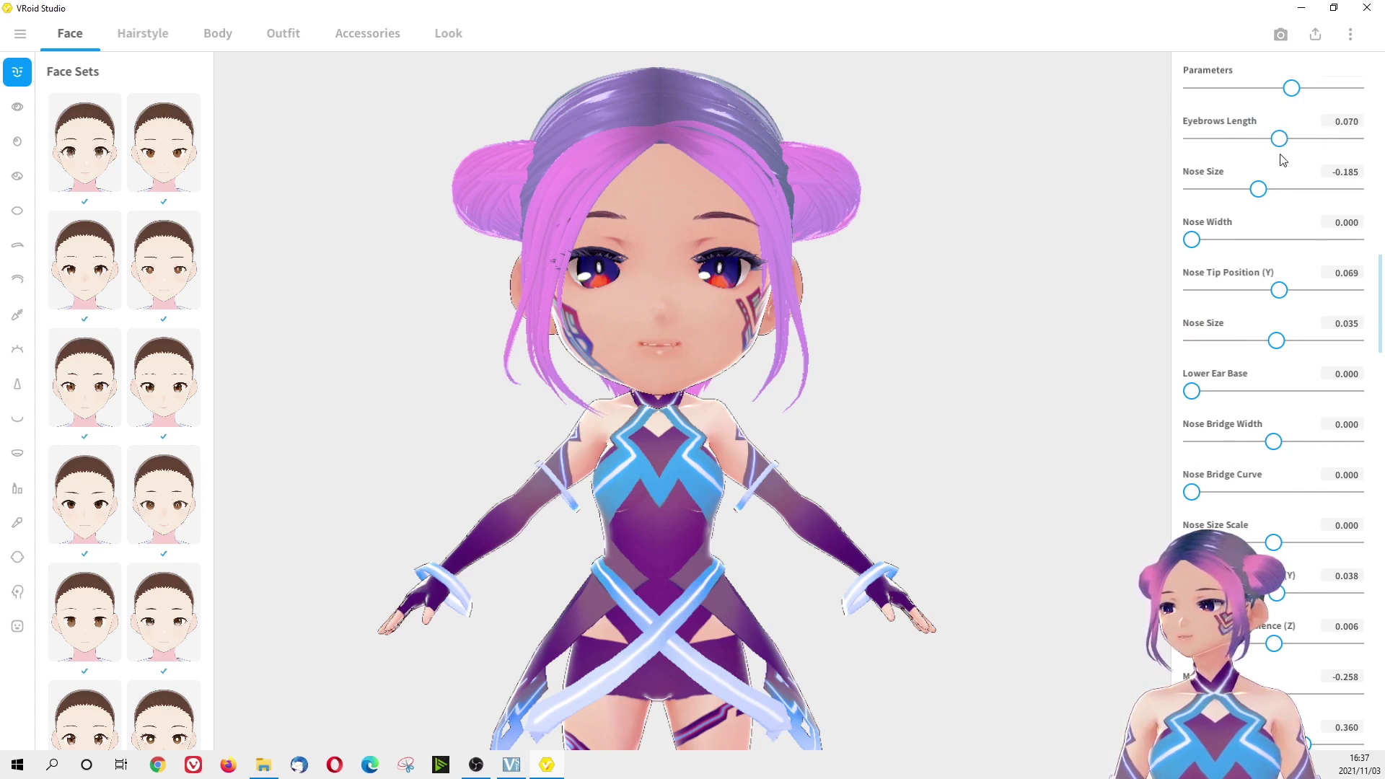
{"action": "scroll", "coordinate": [1317, 114], "scroll_direction": "up", "scroll_amount": 1}
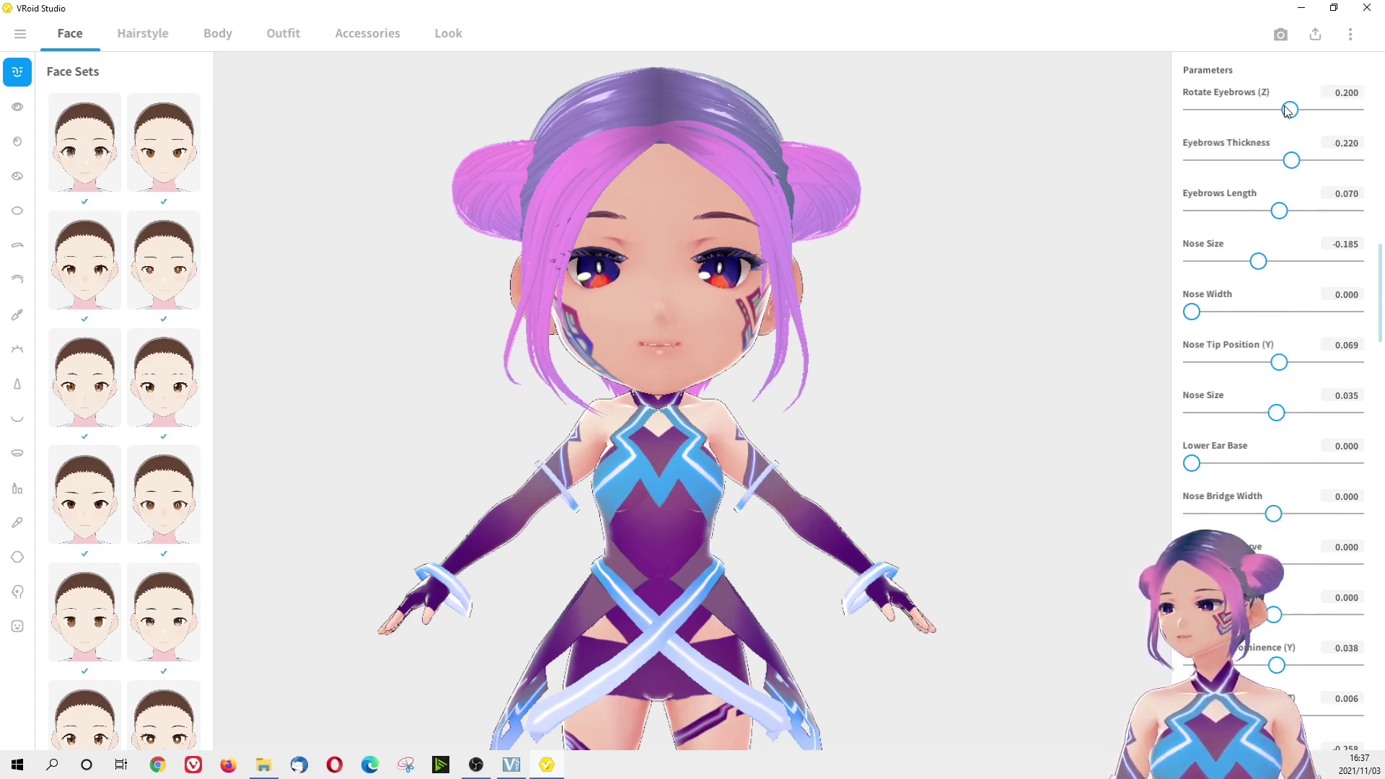
{"action": "mouse_move", "coordinate": [1289, 109]}
{"action": "left_mouse_down"}
{"action": "mouse_move", "coordinate": [1203, 109]}
{"action": "mouse_move", "coordinate": [1277, 123]}
{"action": "mouse_move", "coordinate": [1302, 109]}
{"action": "left_mouse_up"}
{"action": "mouse_move", "coordinate": [967, 296]}
{"action": "right_mouse_down"}
{"action": "mouse_move", "coordinate": [904, 319]}
{"action": "mouse_move", "coordinate": [954, 311]}
{"action": "mouse_move", "coordinate": [961, 294]}
{"action": "mouse_move", "coordinate": [986, 304]}
{"action": "mouse_move", "coordinate": [943, 288]}
{"action": "mouse_move", "coordinate": [967, 297]}
{"action": "right_mouse_up"}
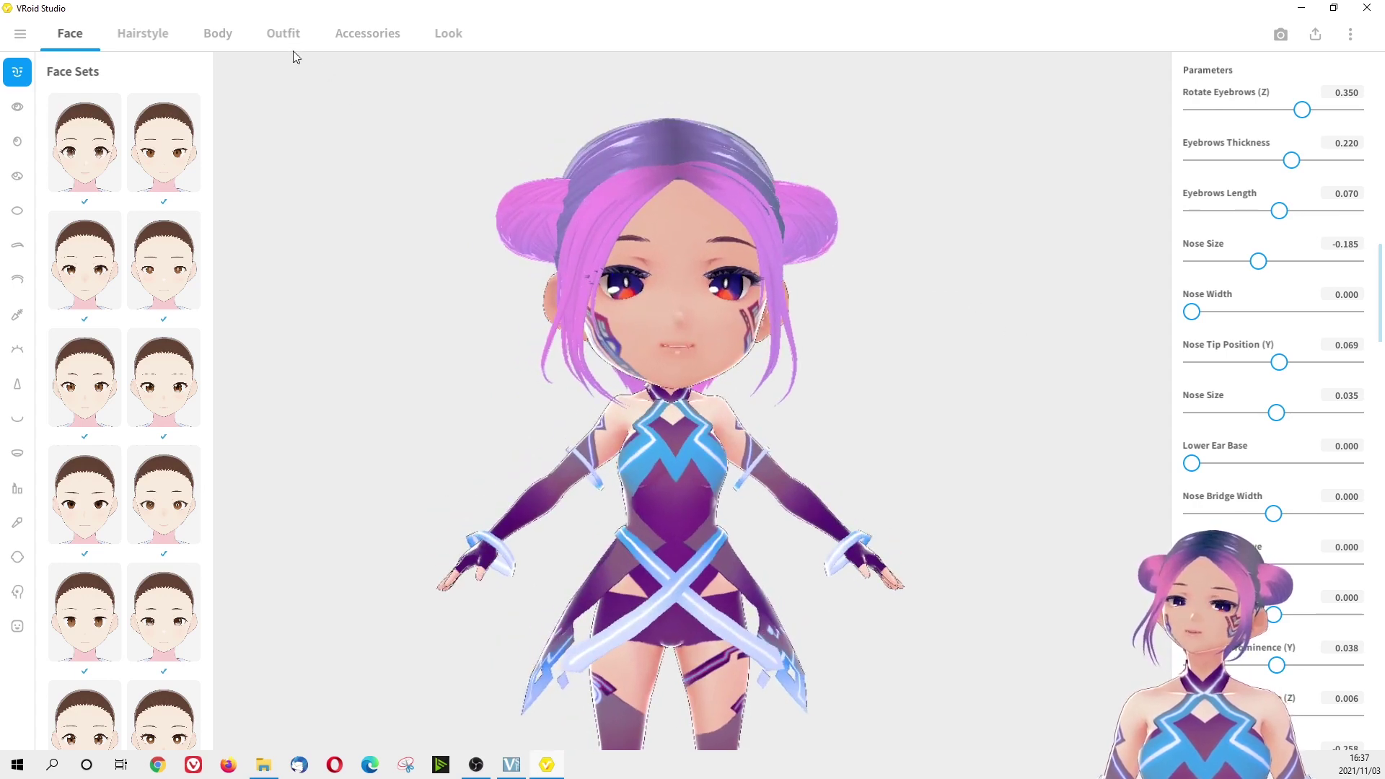
Dress the character in the whole outfit set with the short-sleeved sailor top, navy pleated skirt and black boots
{"action": "left_click", "coordinate": [163, 33]}
{"action": "left_click", "coordinate": [217, 33]}
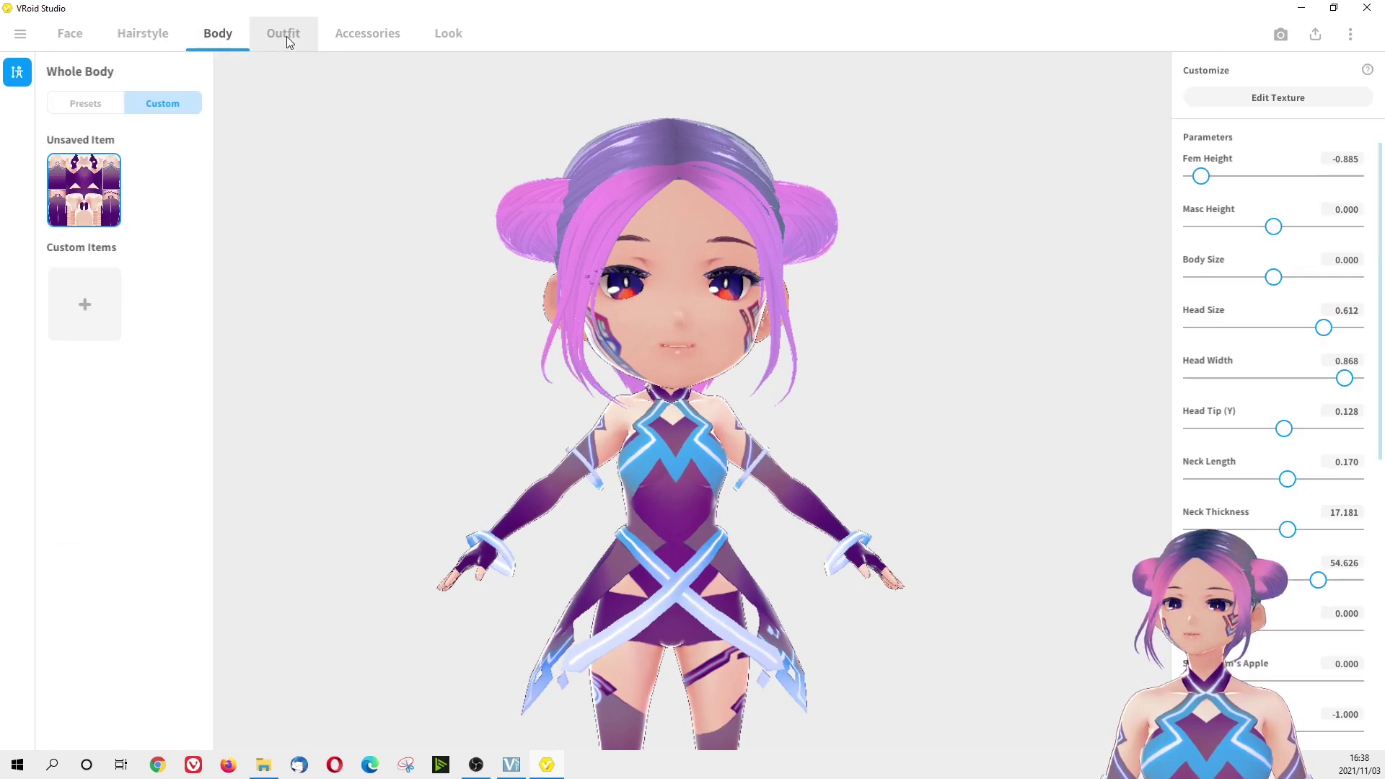
{"action": "left_click", "coordinate": [287, 36]}
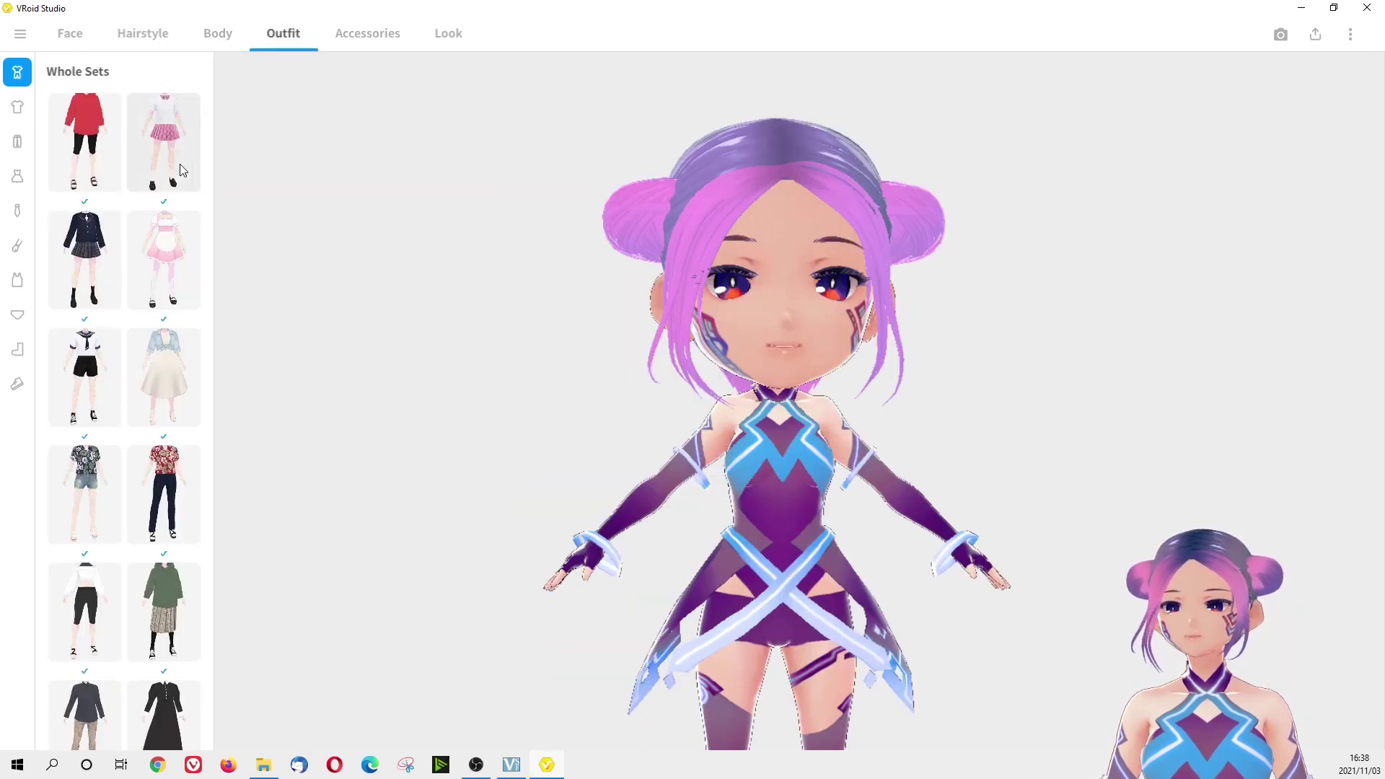
{"action": "scroll", "coordinate": [456, 198], "scroll_direction": "down", "scroll_amount": 2}
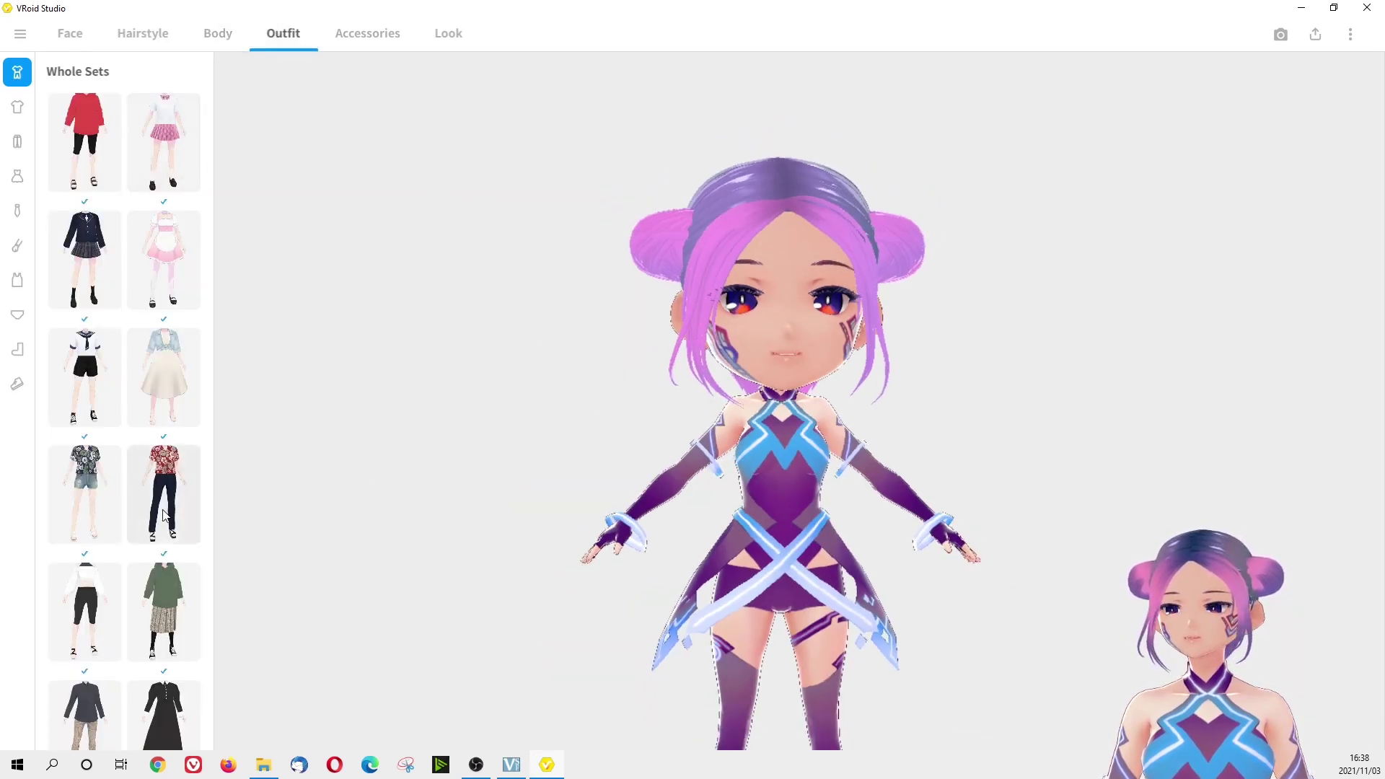
{"action": "scroll", "coordinate": [164, 514], "scroll_direction": "down", "scroll_amount": 3}
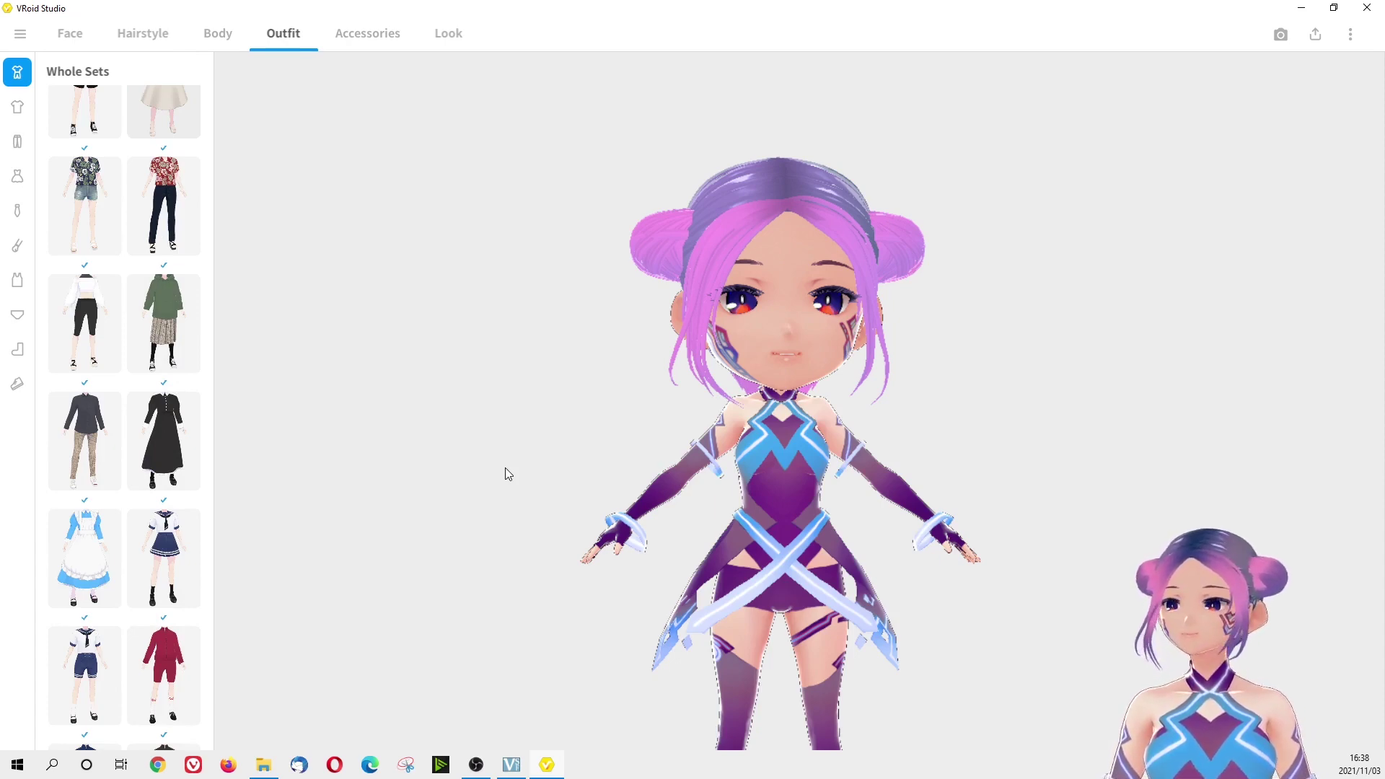
{"action": "scroll", "coordinate": [185, 633], "scroll_direction": "down", "scroll_amount": 3}
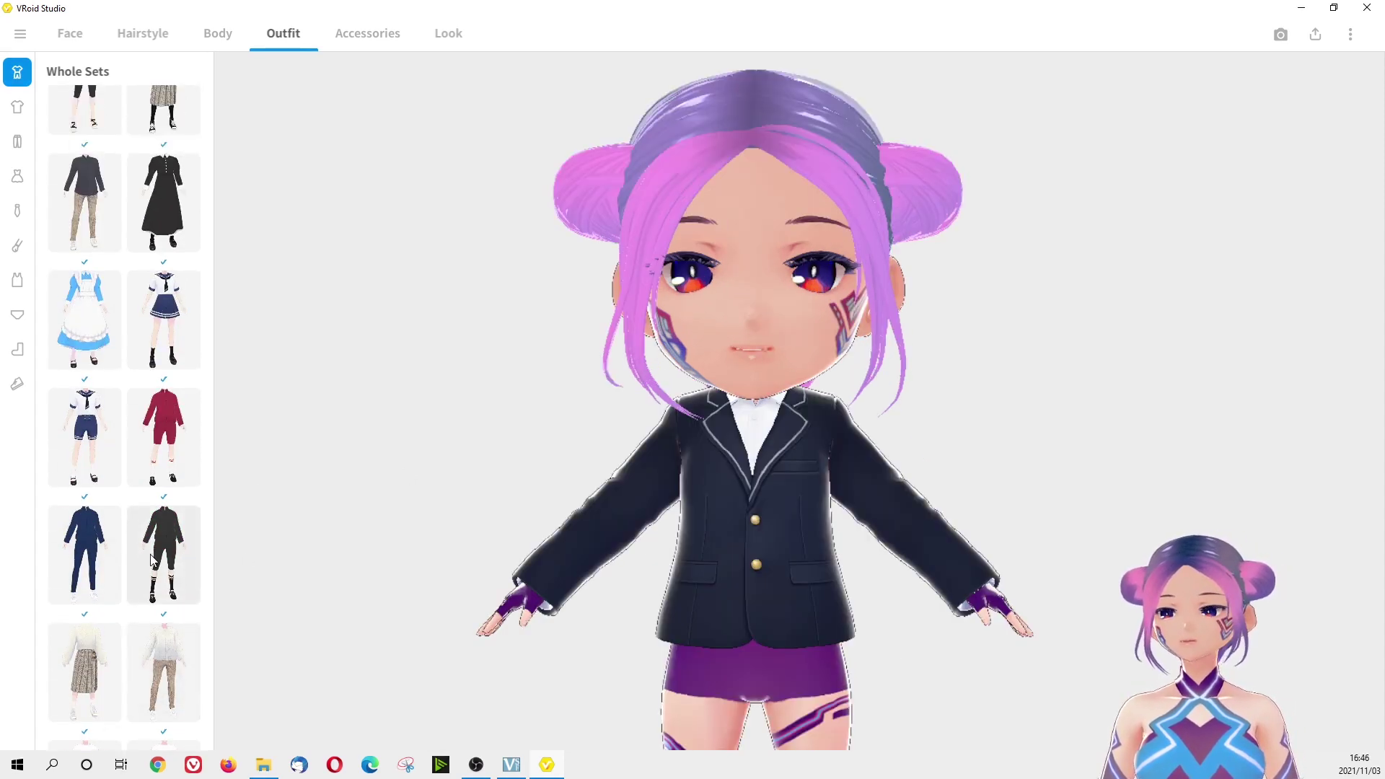
{"action": "scroll", "coordinate": [159, 578], "scroll_direction": "up", "scroll_amount": 4}
{"action": "scroll", "coordinate": [154, 562], "scroll_direction": "up", "scroll_amount": 5}
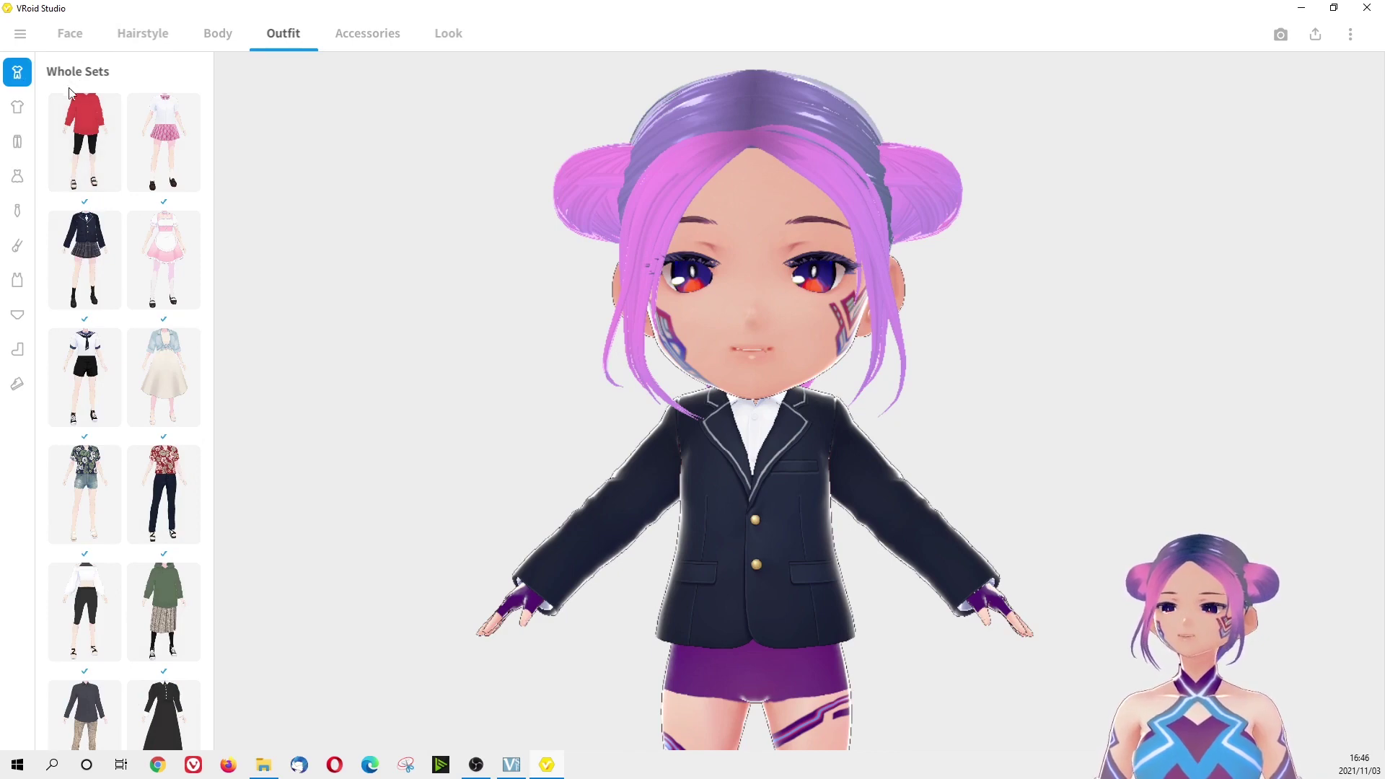
{"action": "scroll", "coordinate": [119, 461], "scroll_direction": "down", "scroll_amount": 3}
{"action": "scroll", "coordinate": [140, 540], "scroll_direction": "down", "scroll_amount": 2}
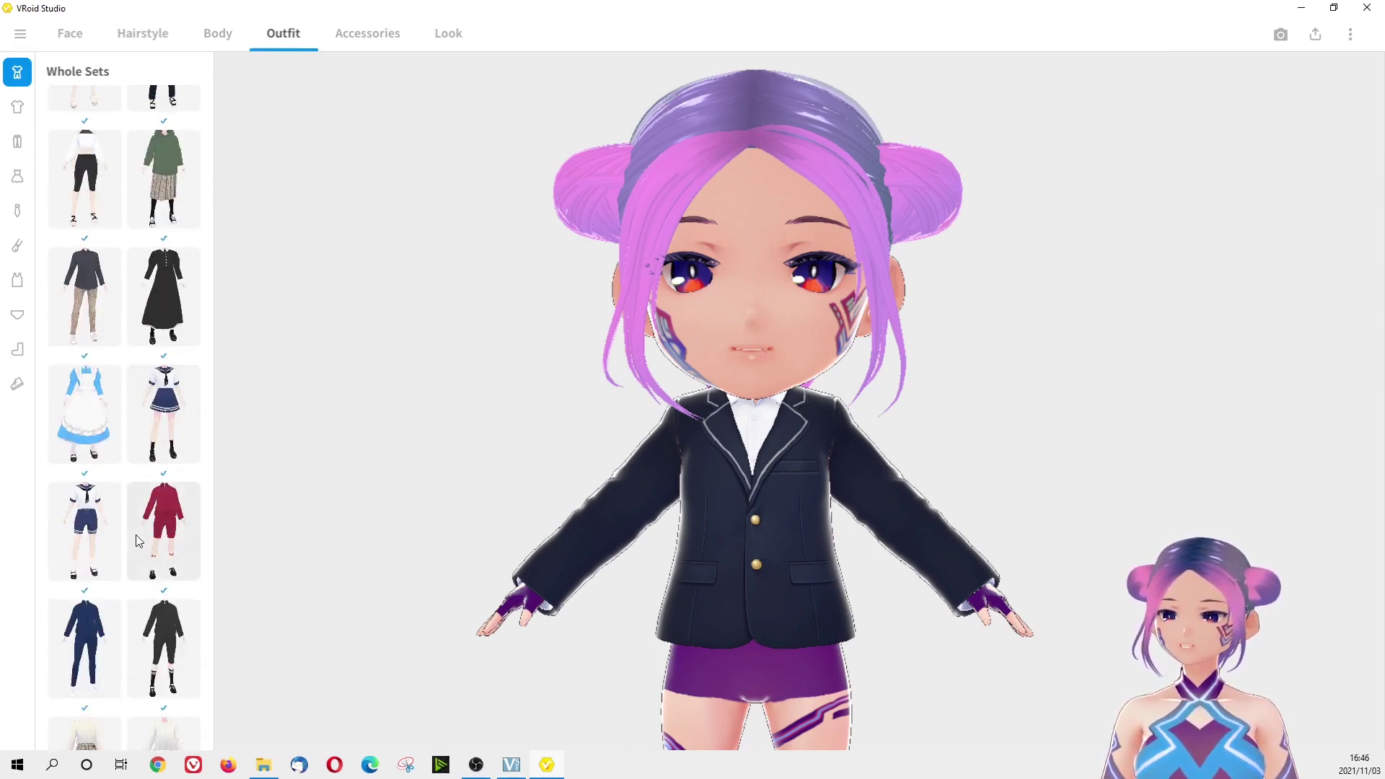
{"action": "left_click", "coordinate": [173, 386]}
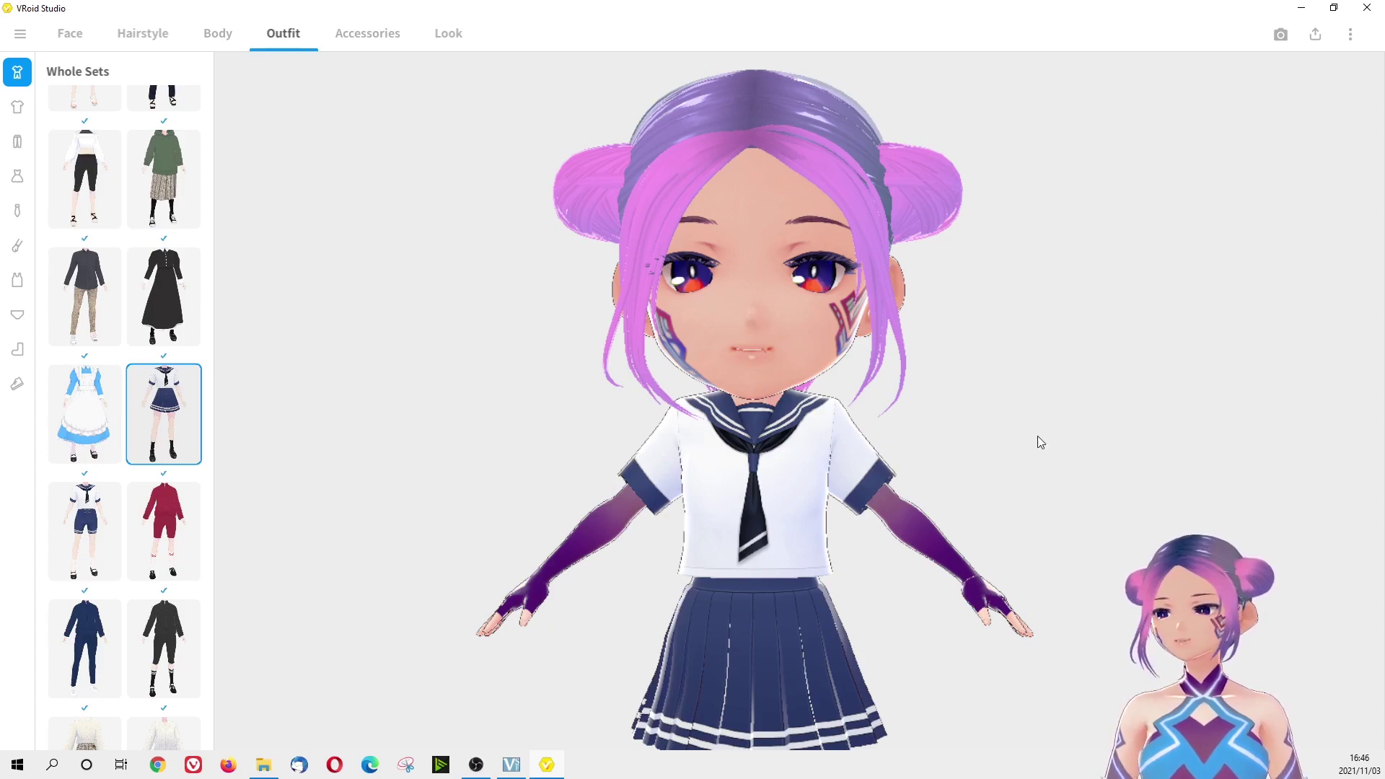
Open the sailor top's texture for editing and select the Default Design layer of its Skin Mask
{"action": "mouse_move", "coordinate": [1038, 436]}
{"action": "left_mouse_down"}
{"action": "mouse_move", "coordinate": [948, 431]}
{"action": "mouse_move", "coordinate": [936, 453]}
{"action": "mouse_move", "coordinate": [994, 456]}
{"action": "mouse_move", "coordinate": [929, 462]}
{"action": "mouse_move", "coordinate": [936, 474]}
{"action": "mouse_move", "coordinate": [989, 461]}
{"action": "mouse_move", "coordinate": [1048, 433]}
{"action": "left_mouse_up"}
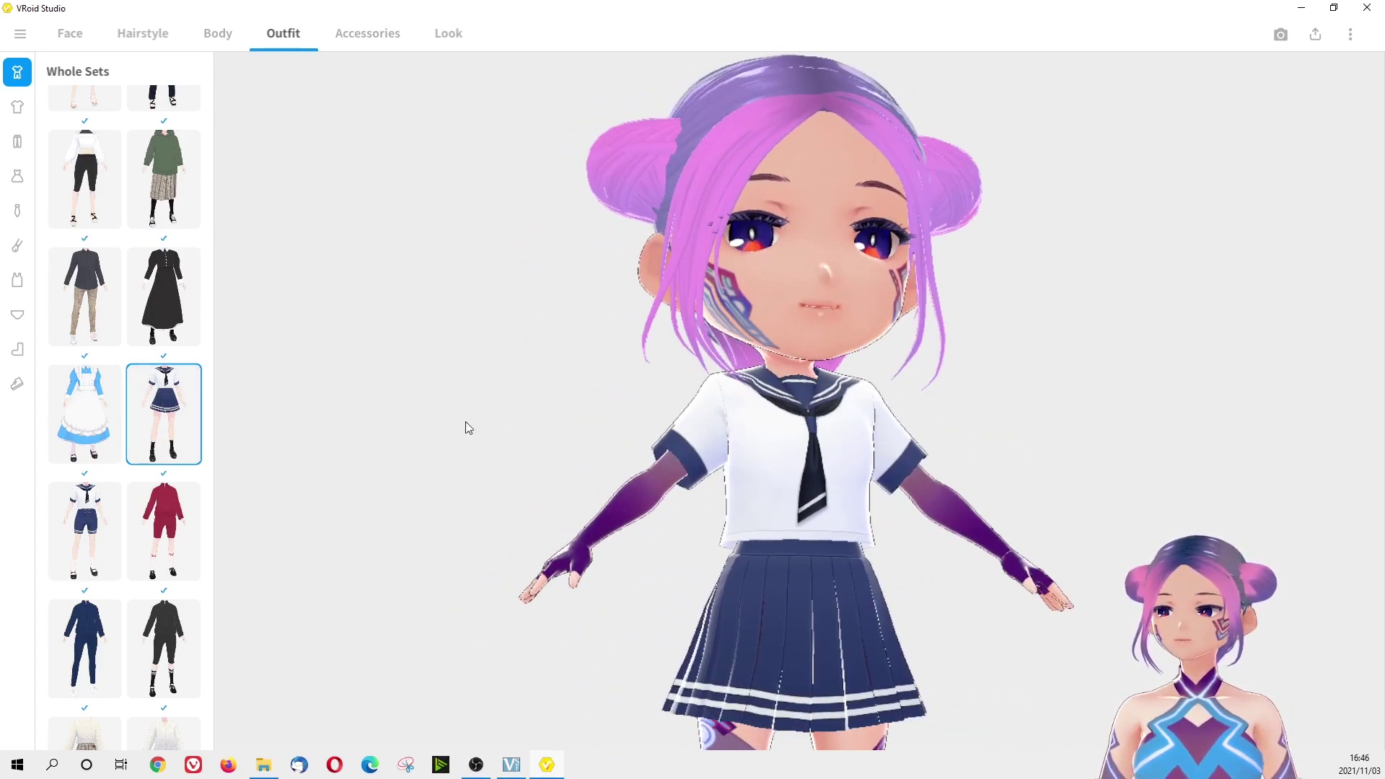
{"action": "scroll", "coordinate": [165, 491], "scroll_direction": "up", "scroll_amount": 3}
{"action": "scroll", "coordinate": [621, 573], "scroll_direction": "down", "scroll_amount": 3}
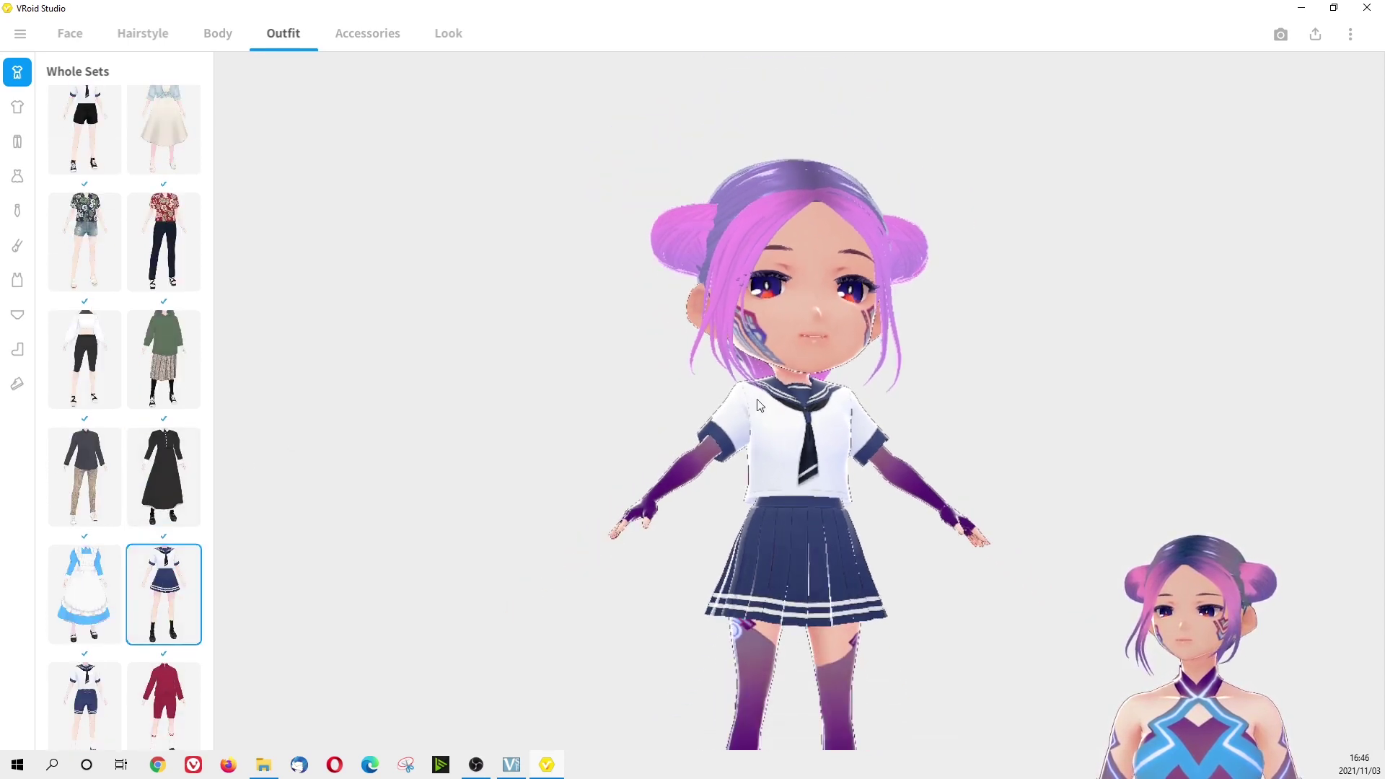
{"action": "left_click_drag", "start_coordinate": [921, 378], "coordinate": [902, 393]}
{"action": "scroll", "coordinate": [165, 455], "scroll_direction": "up", "scroll_amount": 3}
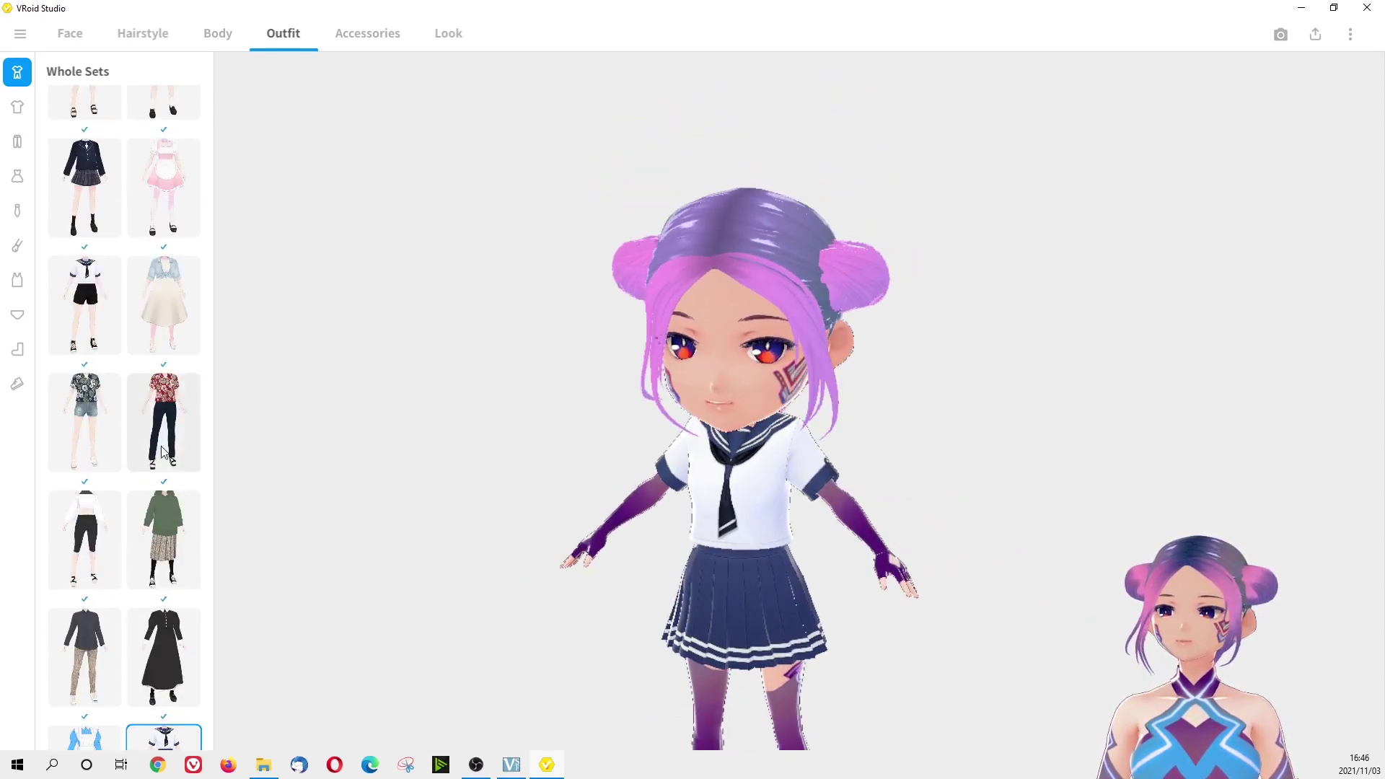
{"action": "scroll", "coordinate": [165, 454], "scroll_direction": "up", "scroll_amount": 1}
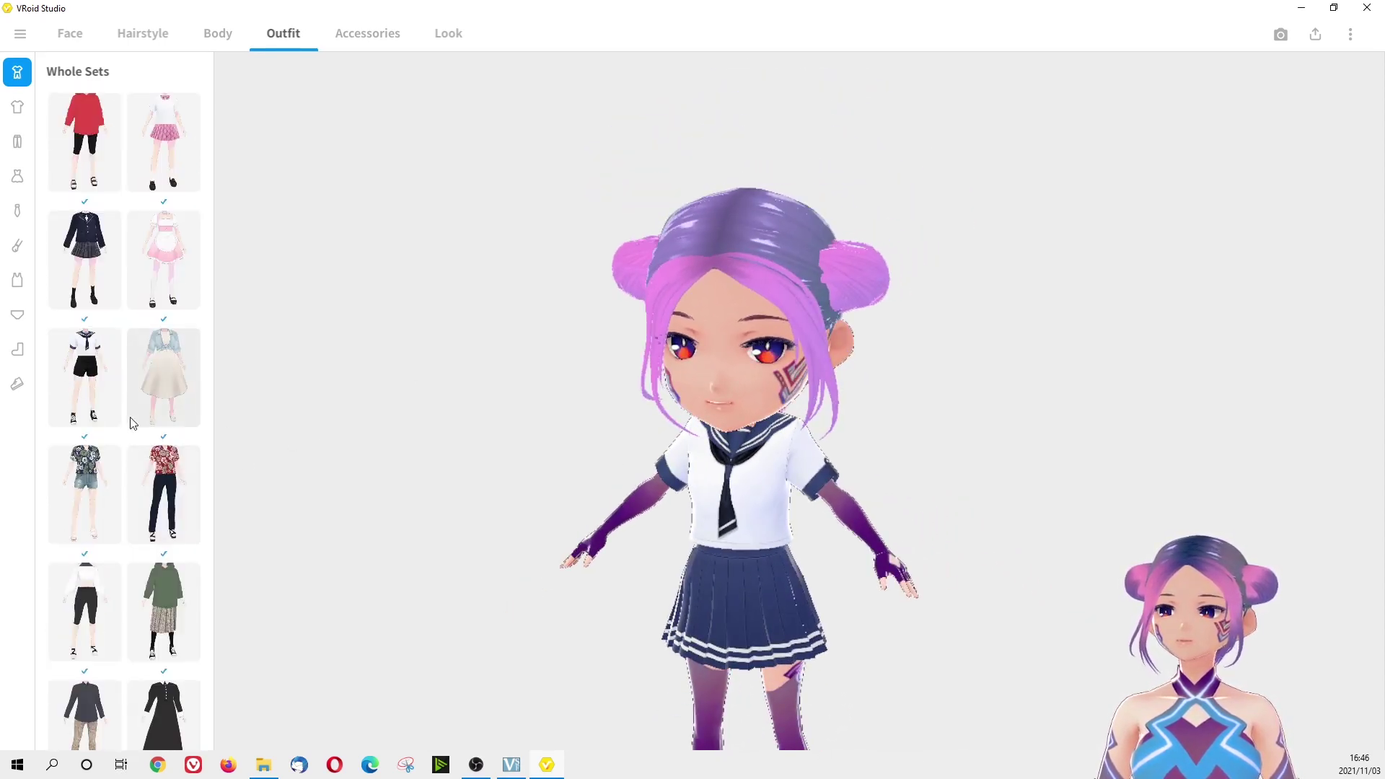
{"action": "left_click", "coordinate": [17, 107]}
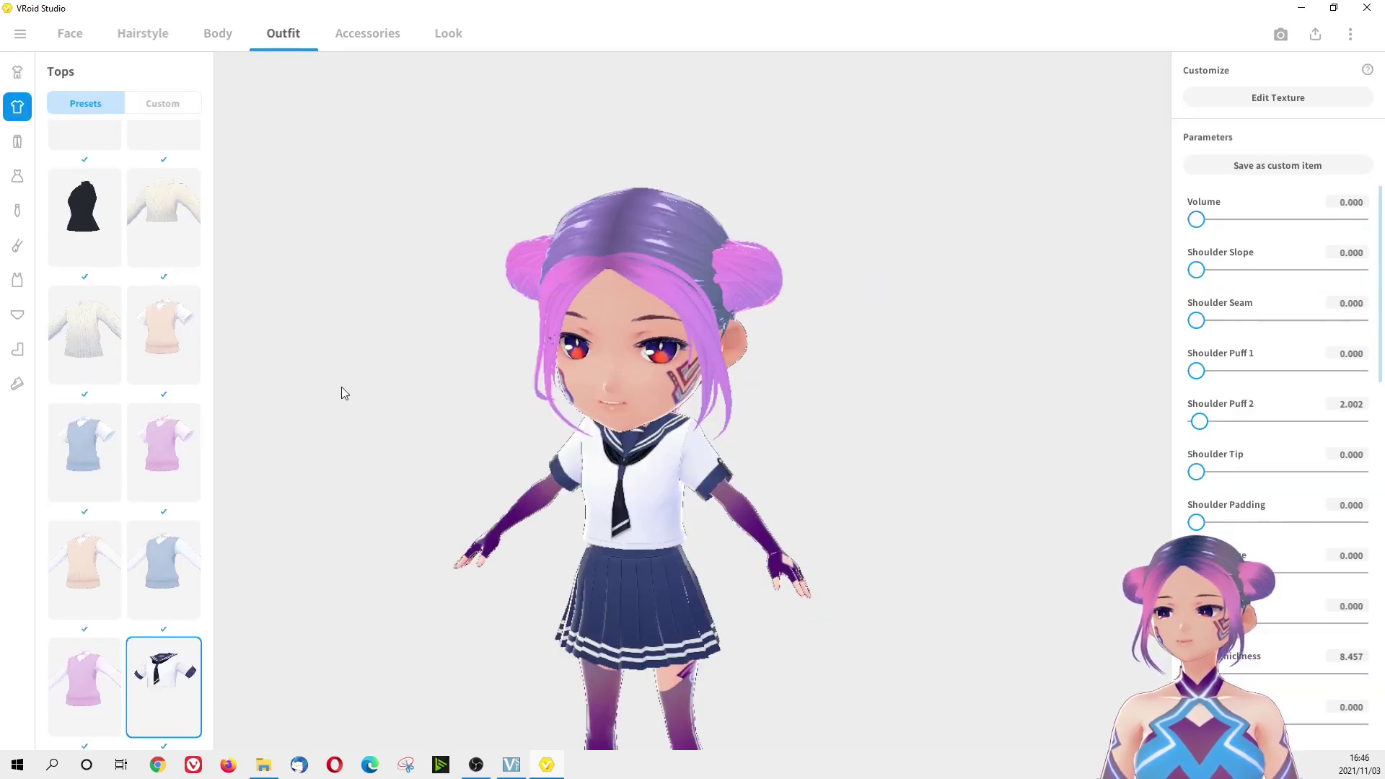
{"action": "left_click", "coordinate": [1280, 94]}
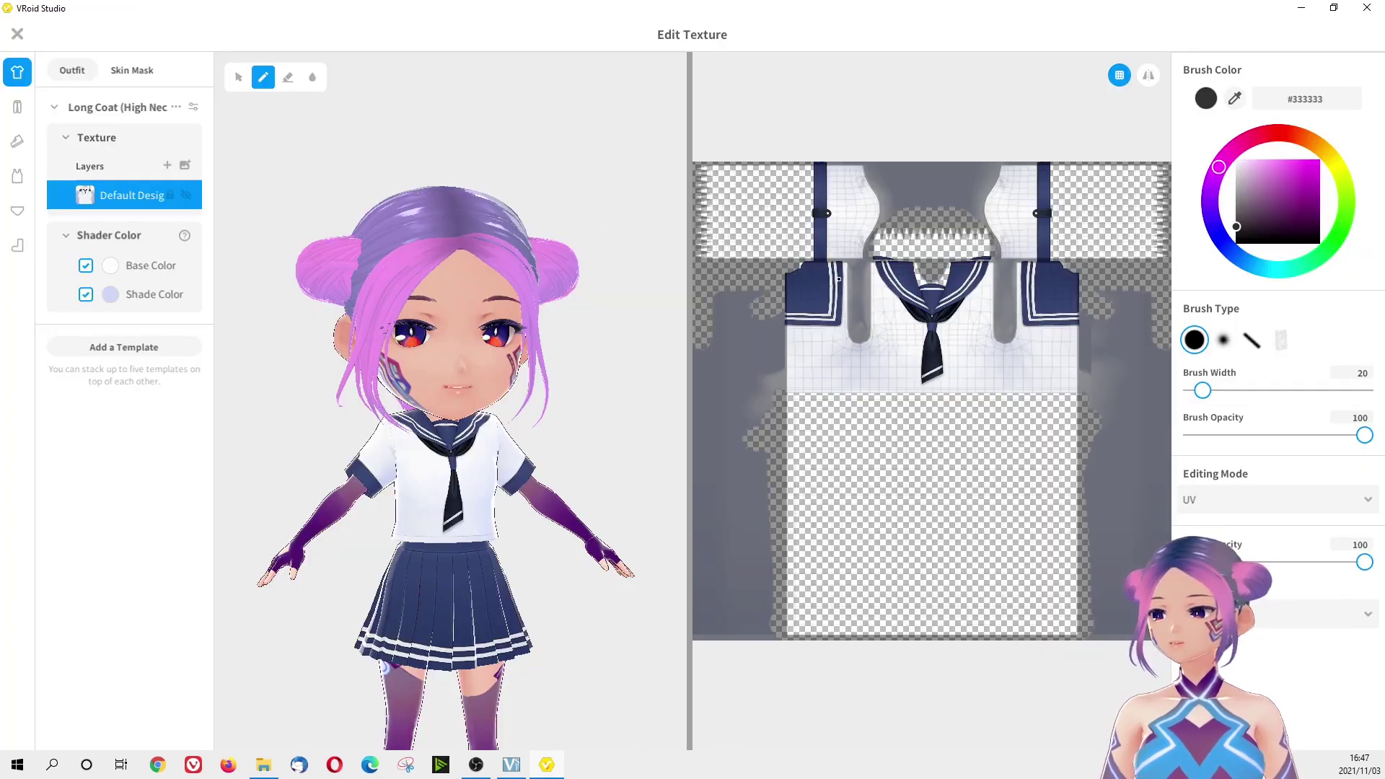
{"action": "left_click", "coordinate": [147, 73]}
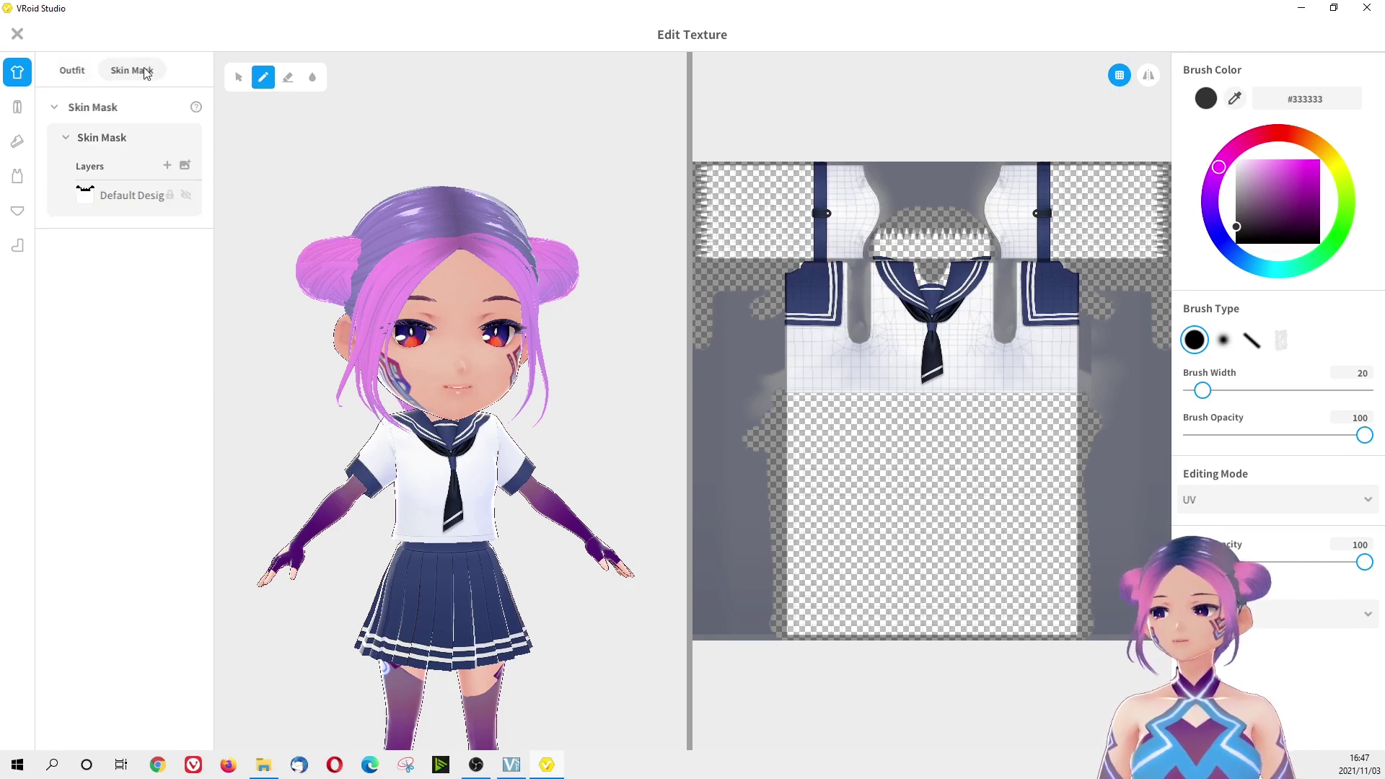
{"action": "left_click", "coordinate": [135, 196]}
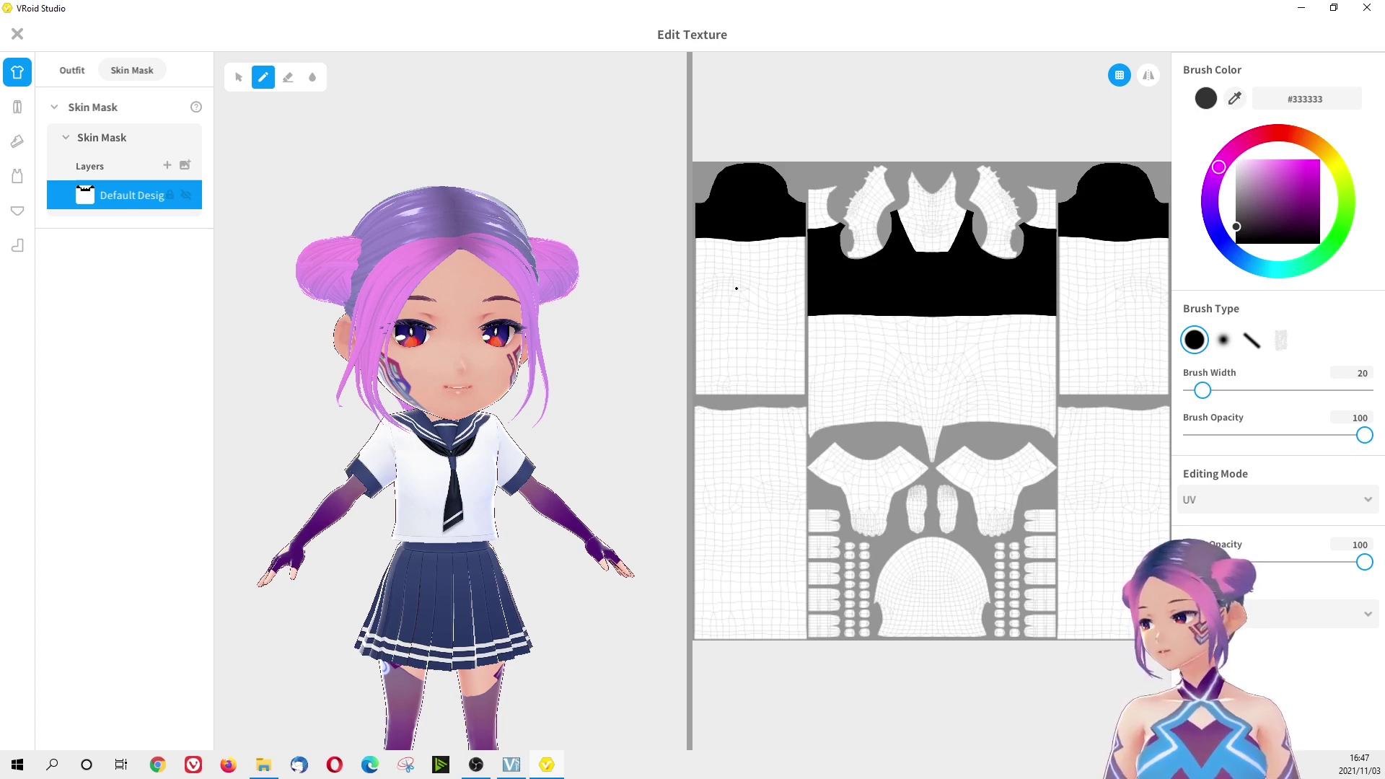
Examine the dressed model from the side, from the front and at full length alongside the skin mask
{"action": "left_click_drag", "start_coordinate": [636, 410], "coordinate": [578, 413]}
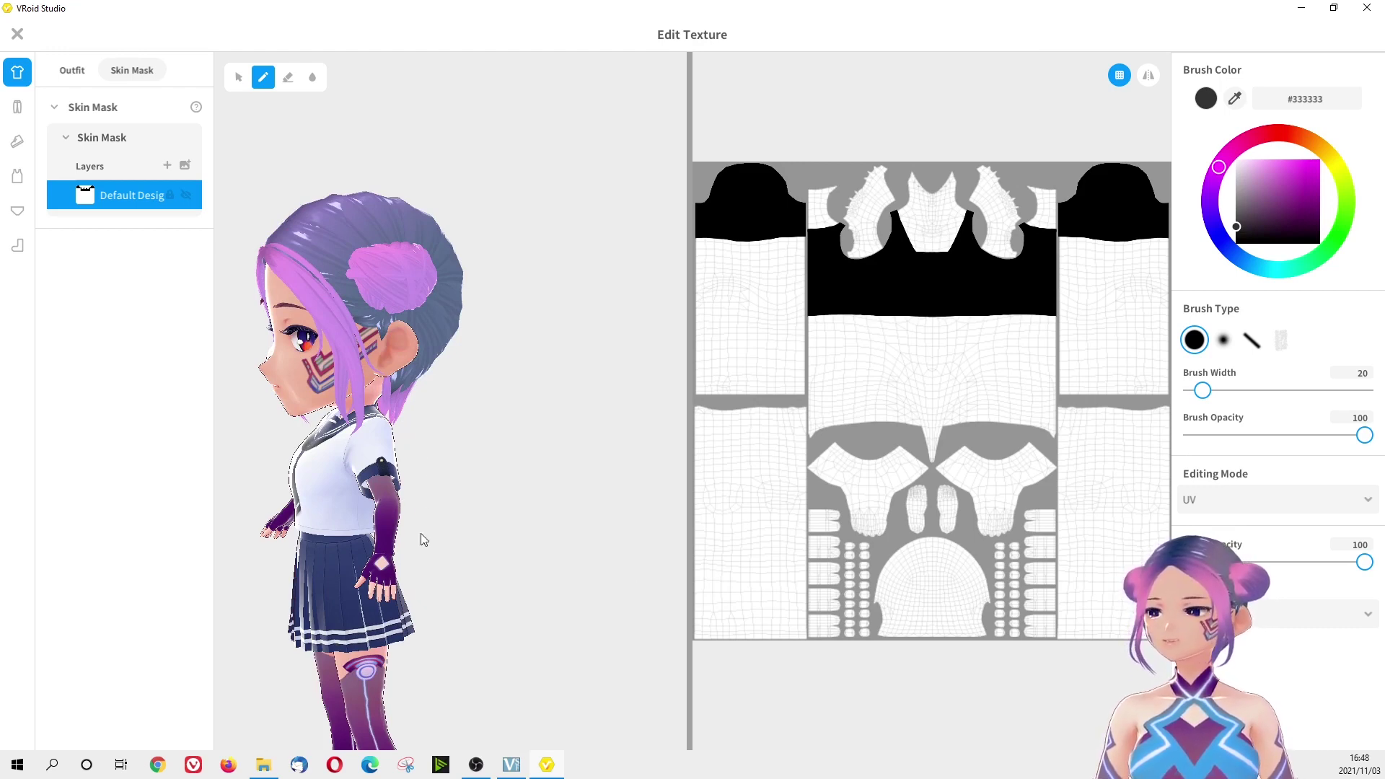
{"action": "left_click_drag", "start_coordinate": [423, 538], "coordinate": [491, 534]}
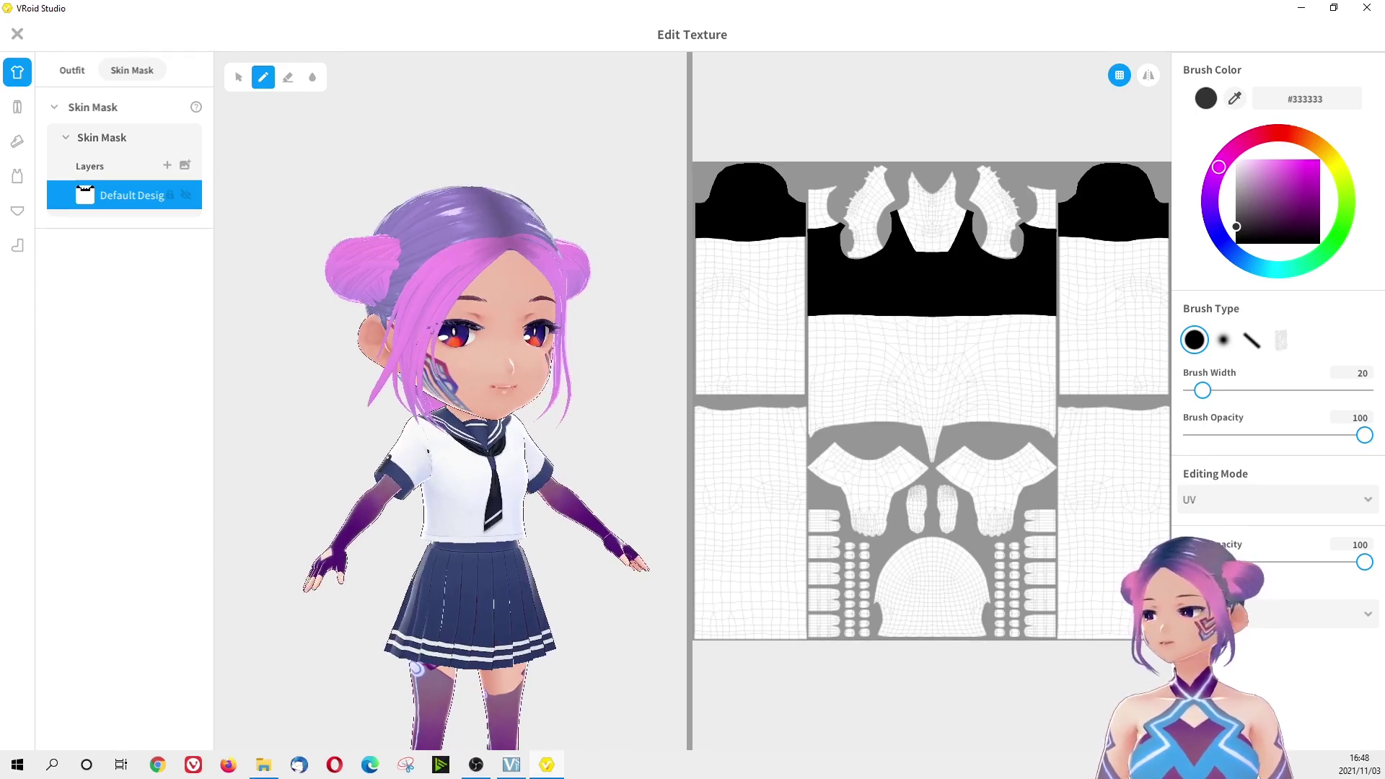
{"action": "scroll", "coordinate": [608, 442], "scroll_direction": "down", "scroll_amount": 3}
{"action": "mouse_move", "coordinate": [608, 441]}
{"action": "left_mouse_down"}
{"action": "mouse_move", "coordinate": [575, 427]}
{"action": "mouse_move", "coordinate": [380, 473]}
{"action": "mouse_move", "coordinate": [536, 461]}
{"action": "mouse_move", "coordinate": [595, 438]}
{"action": "left_mouse_up"}
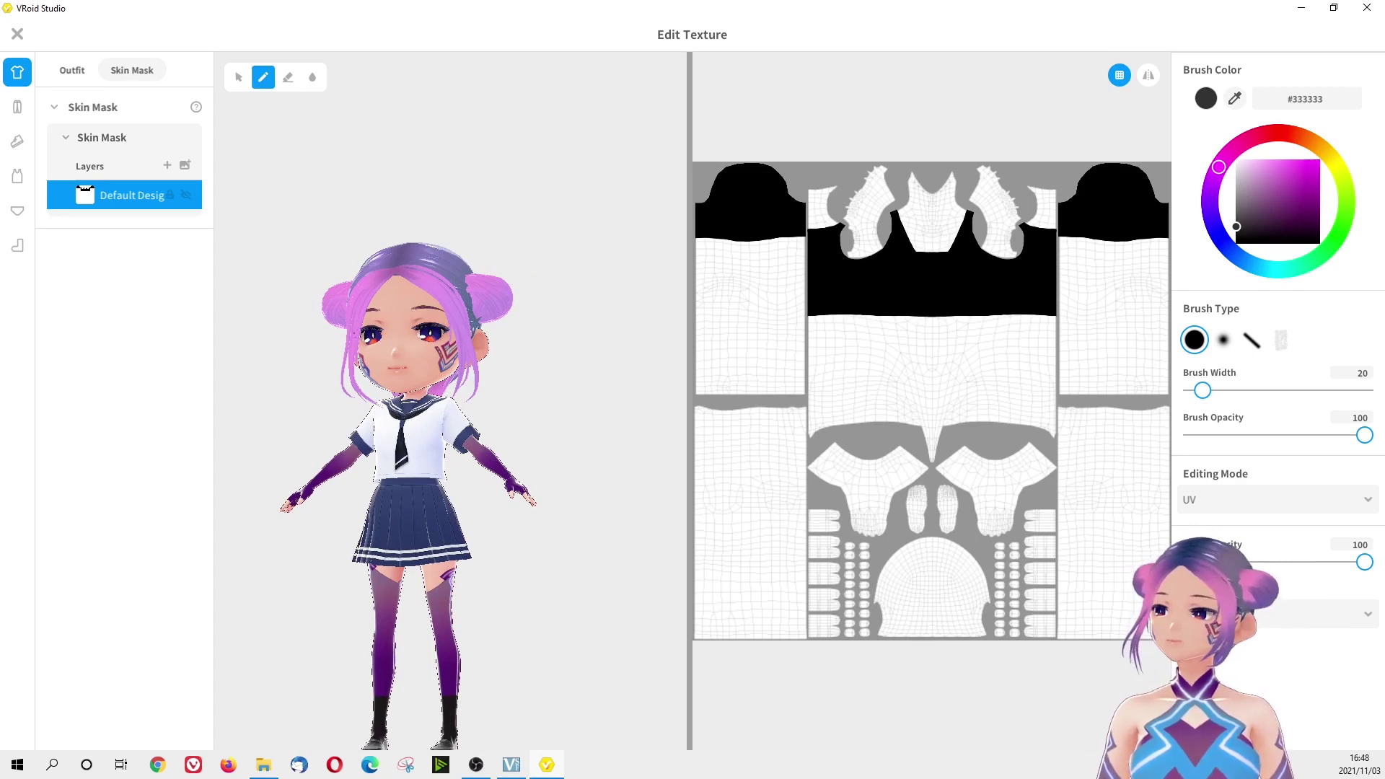
{"action": "mouse_move", "coordinate": [501, 632]}
{"action": "left_mouse_down"}
{"action": "mouse_move", "coordinate": [367, 638]}
{"action": "mouse_move", "coordinate": [520, 647]}
{"action": "mouse_move", "coordinate": [505, 620]}
{"action": "left_mouse_up"}
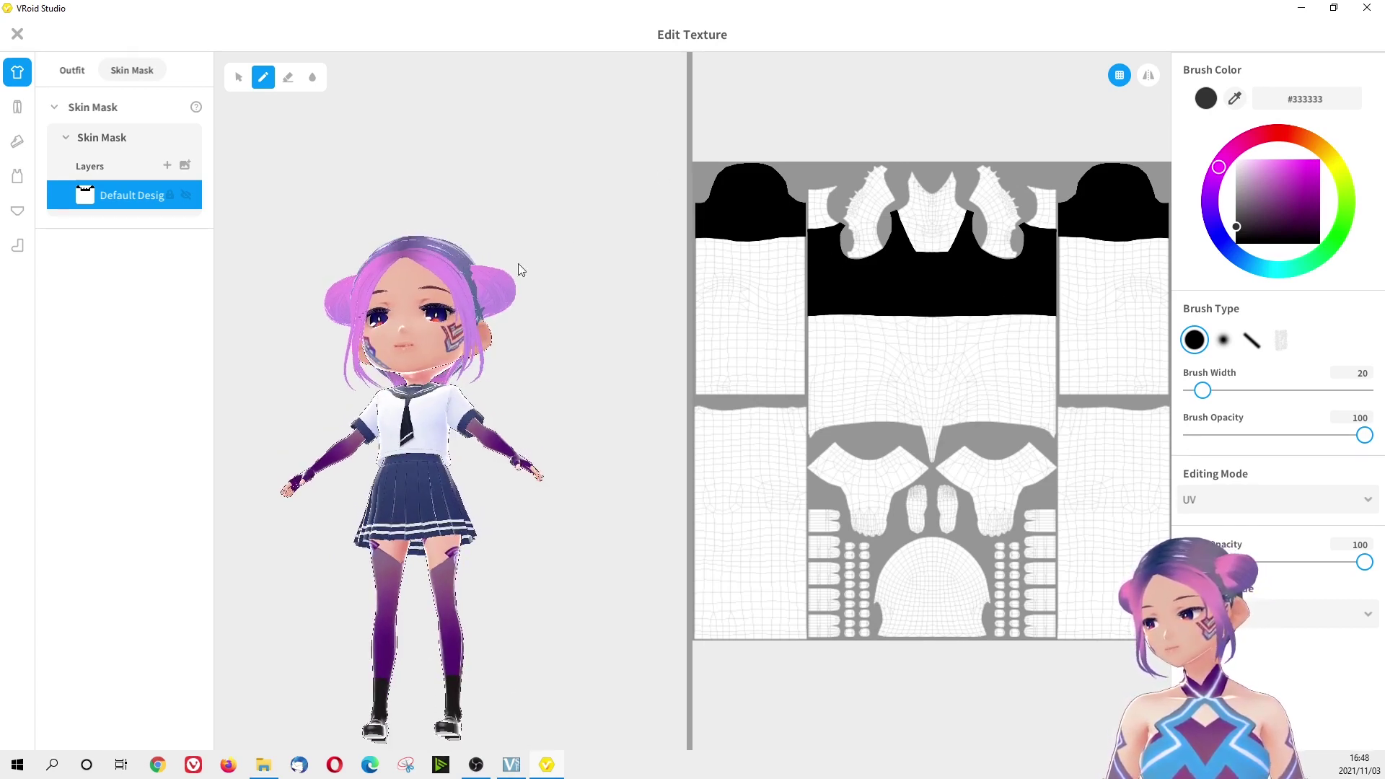
{"action": "left_click_drag", "start_coordinate": [531, 483], "coordinate": [545, 503]}
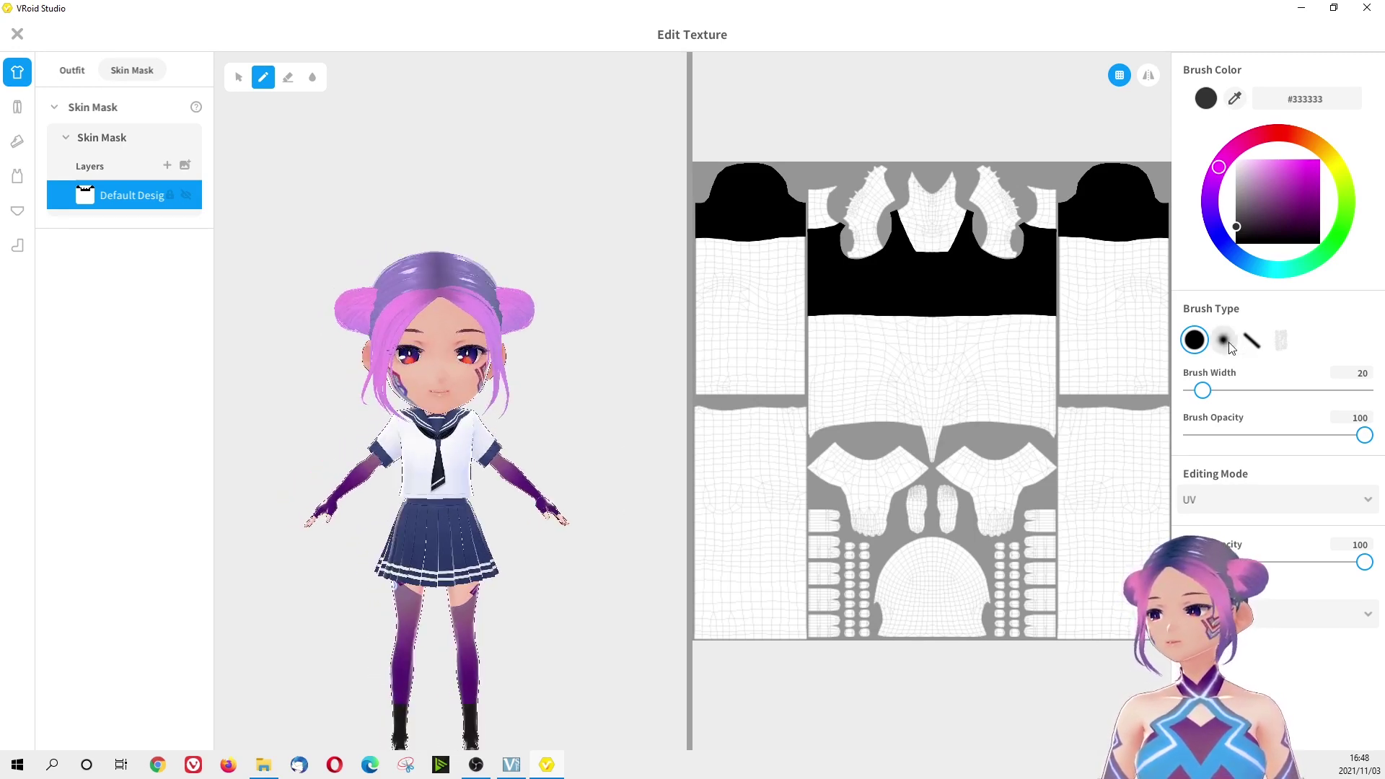
Try a diagonal brush stroke across the upper part of the skin mask and undo it
{"action": "left_click_drag", "start_coordinate": [963, 191], "coordinate": [809, 162]}
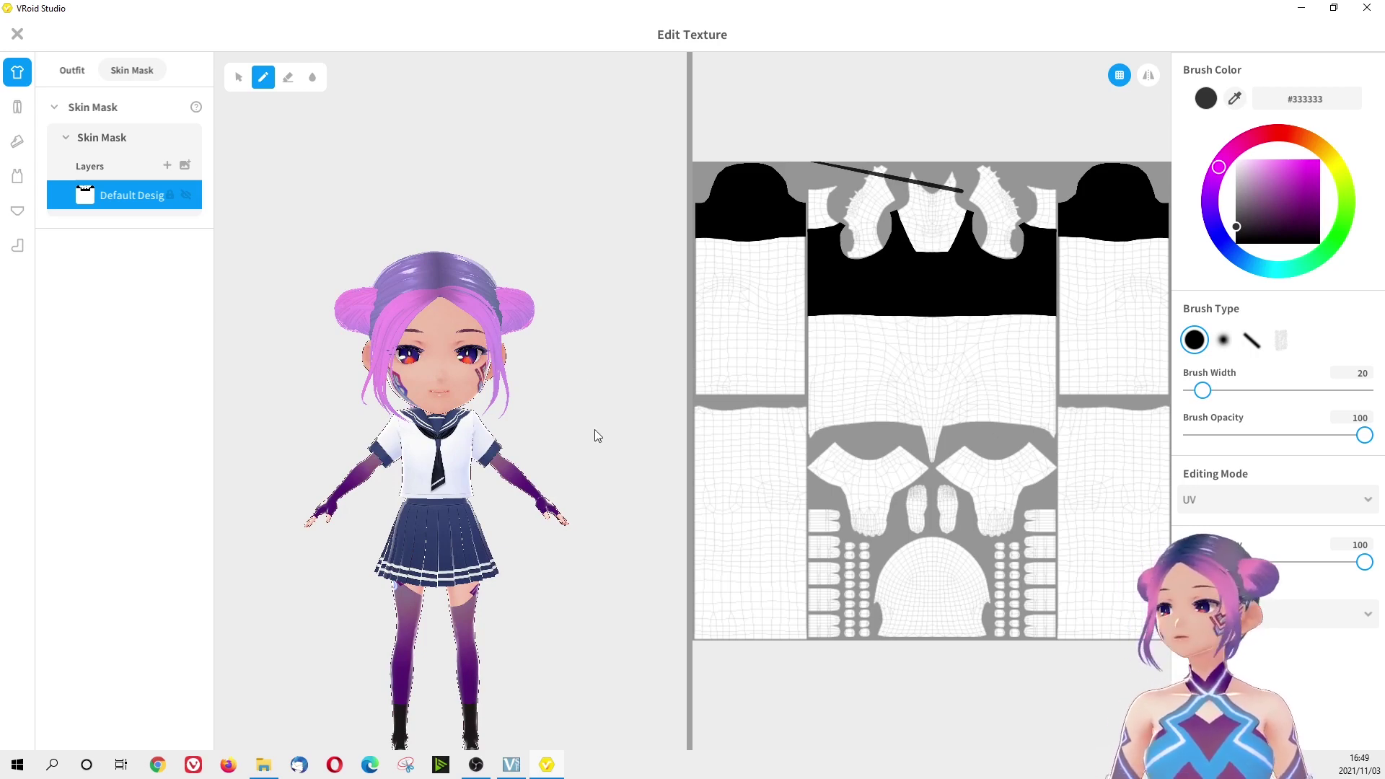
{"action": "key", "text": "ctrl+z"}
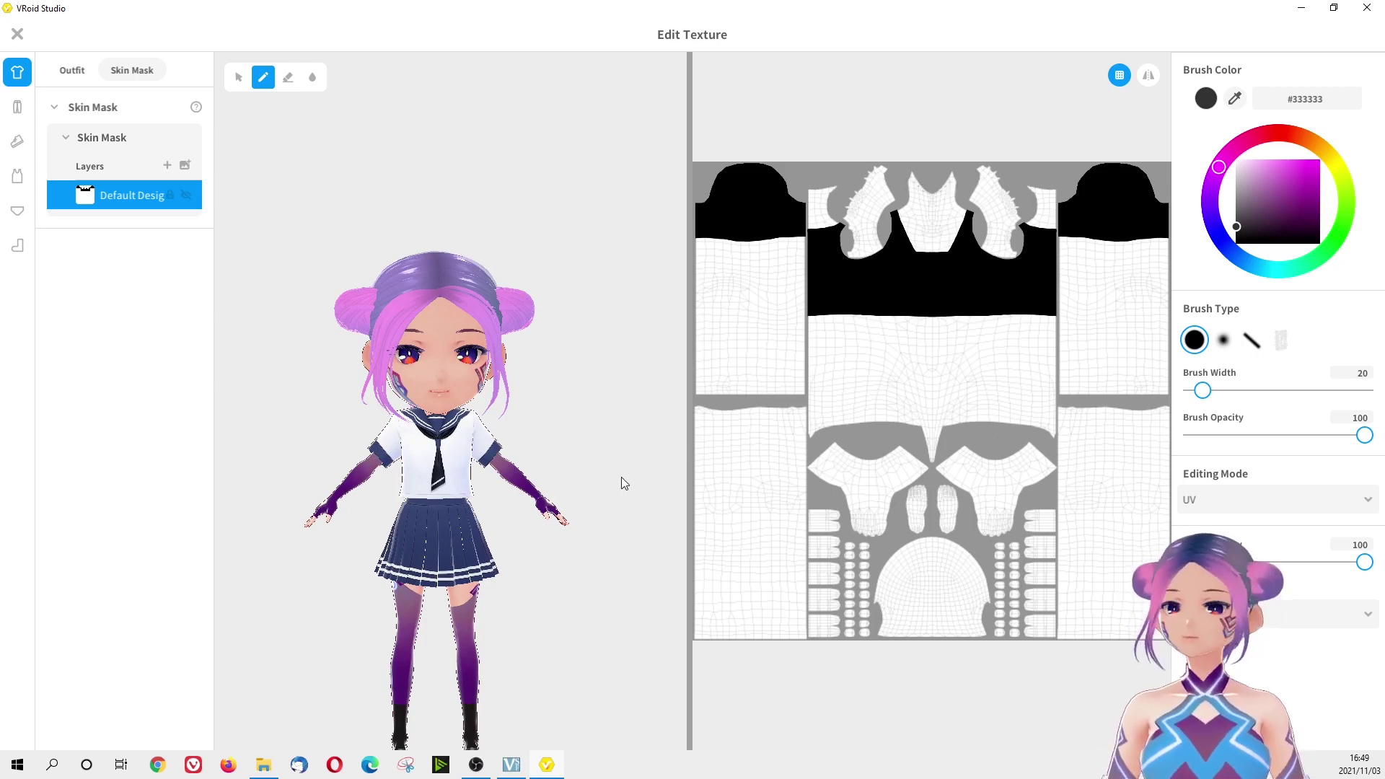
{"action": "mouse_move", "coordinate": [600, 418]}
{"action": "right_mouse_down"}
{"action": "mouse_move", "coordinate": [618, 393]}
{"action": "mouse_move", "coordinate": [582, 390]}
{"action": "mouse_move", "coordinate": [597, 412]}
{"action": "right_mouse_up"}
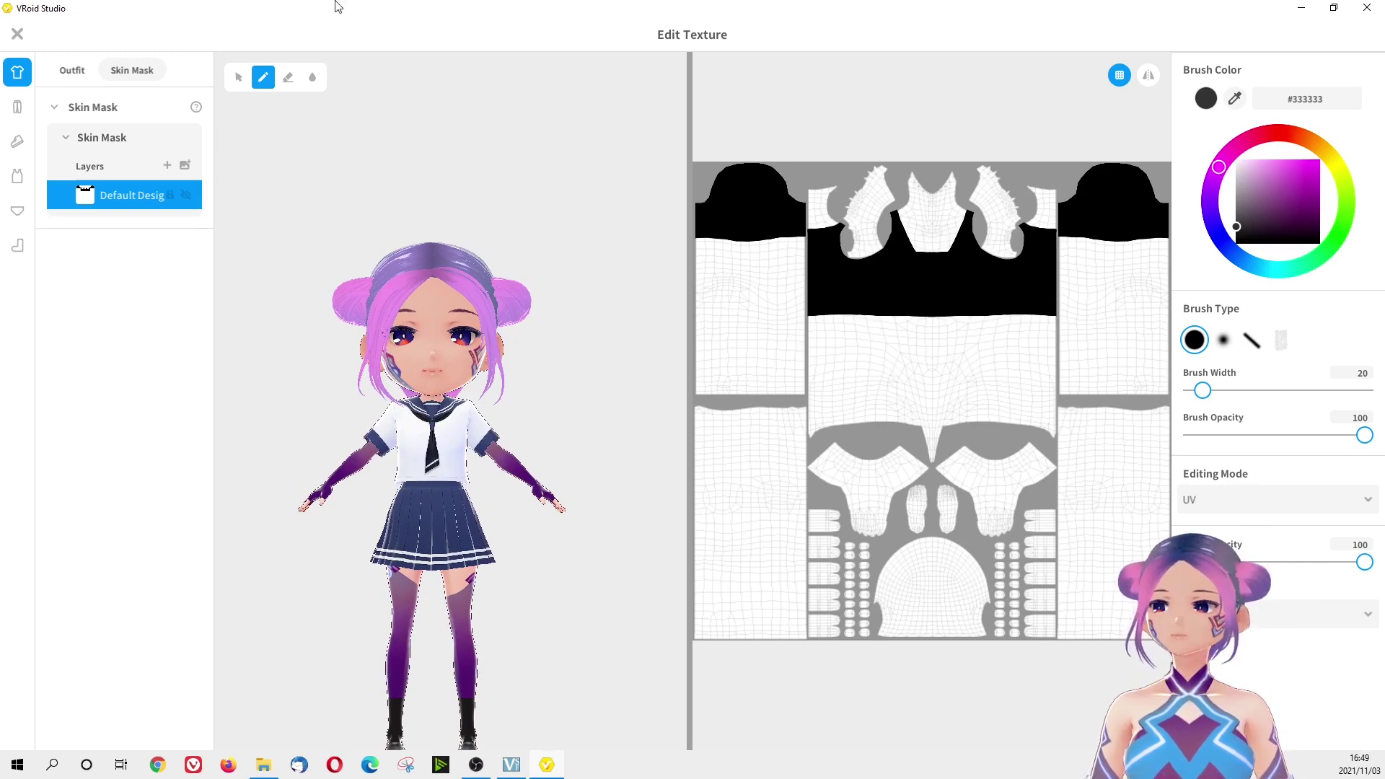
Close the texture editor, saving only the top as a new custom item
{"action": "left_click", "coordinate": [17, 35]}
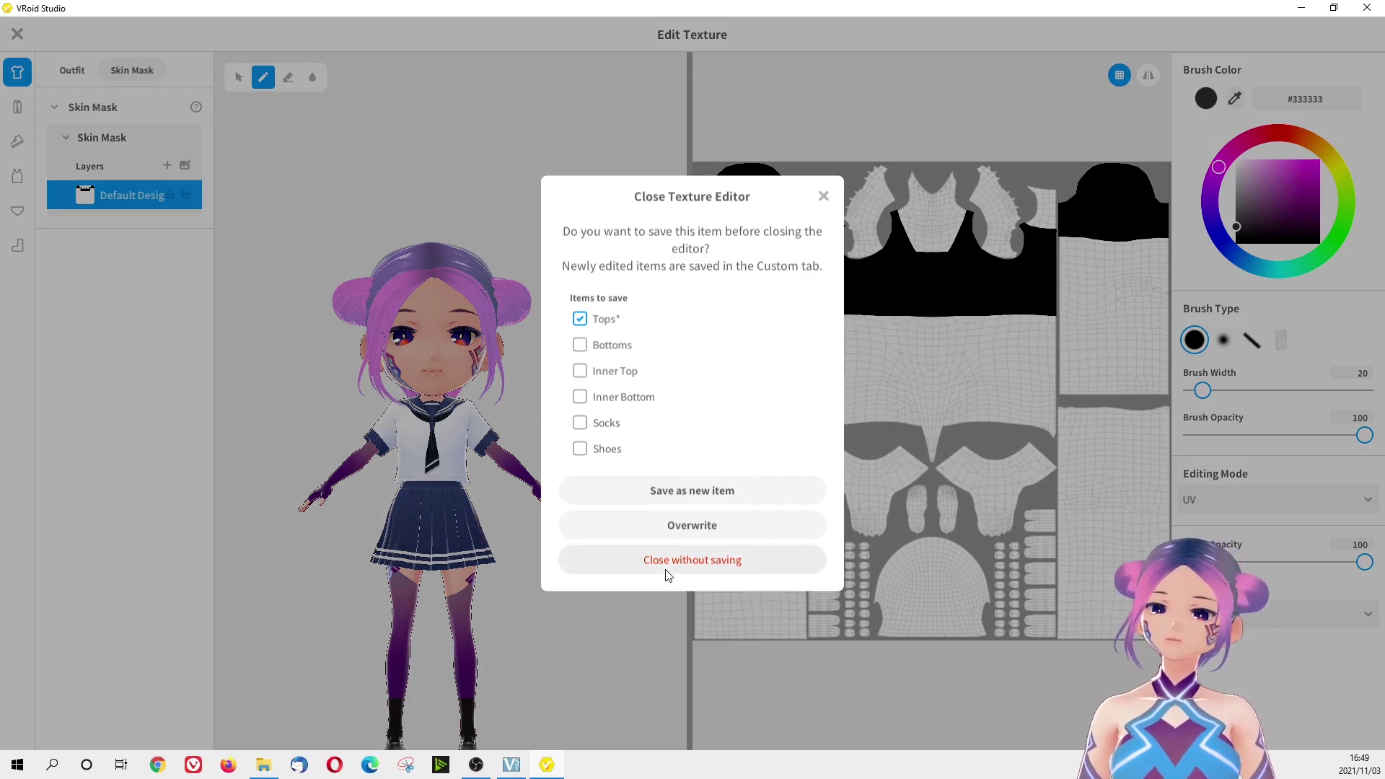
{"action": "left_click", "coordinate": [686, 500]}
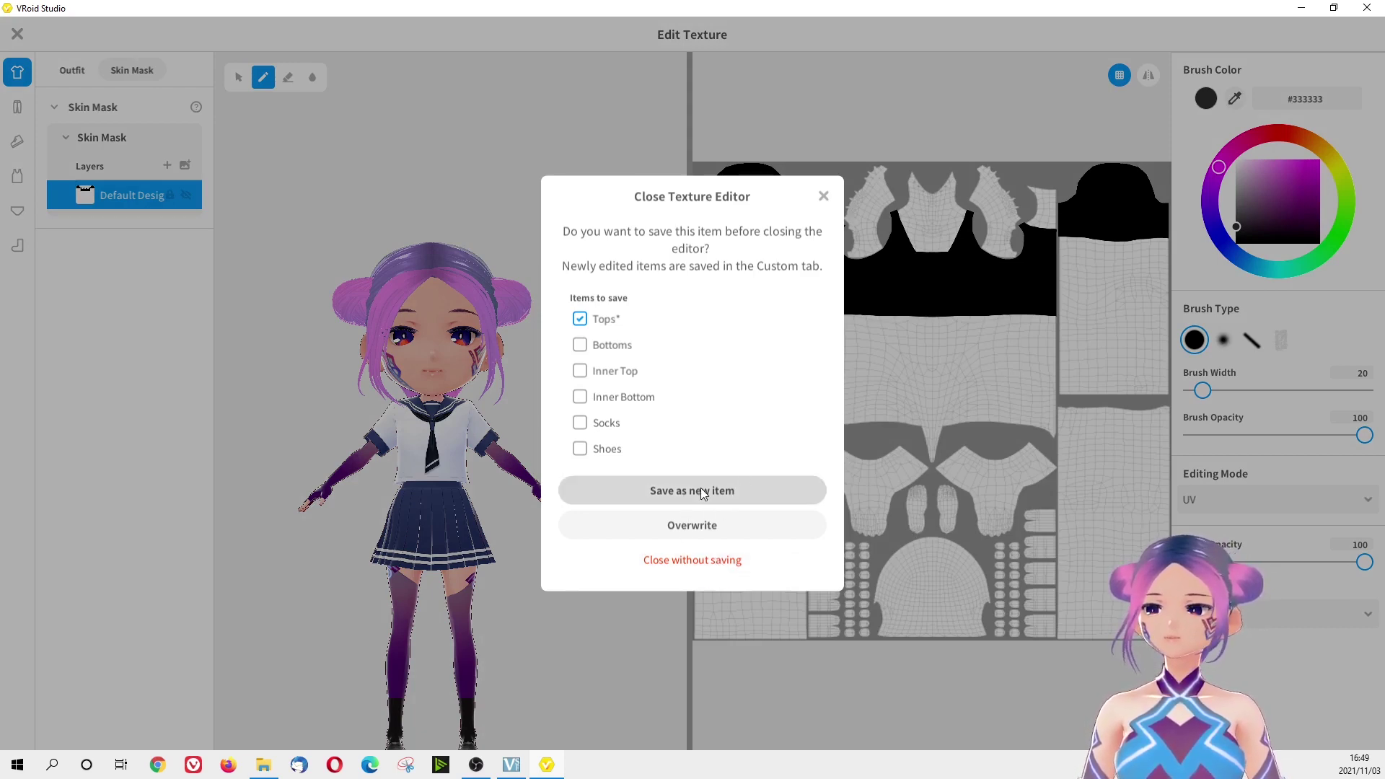
{"action": "left_click", "coordinate": [630, 494]}
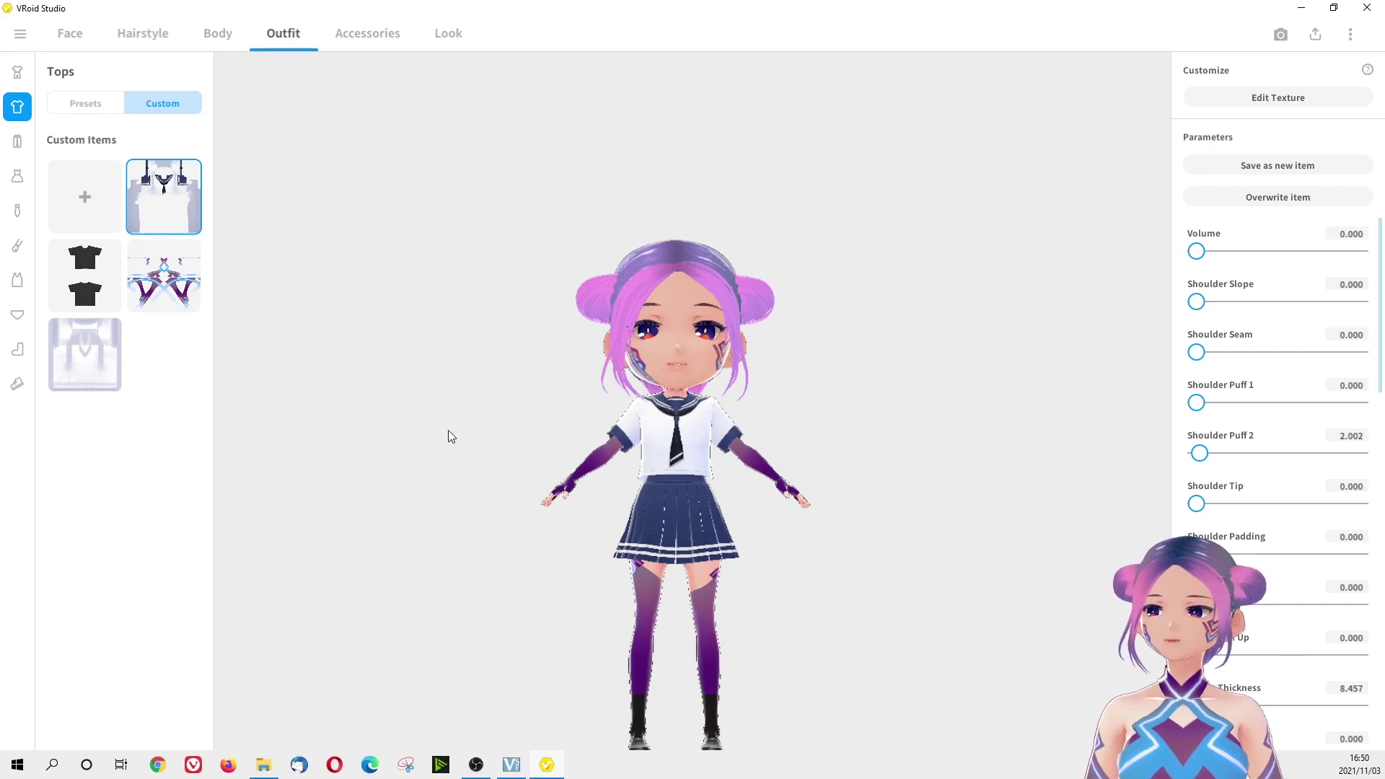
Return to the model selection screen, saving the edited model before leaving
{"action": "left_click", "coordinate": [20, 34]}
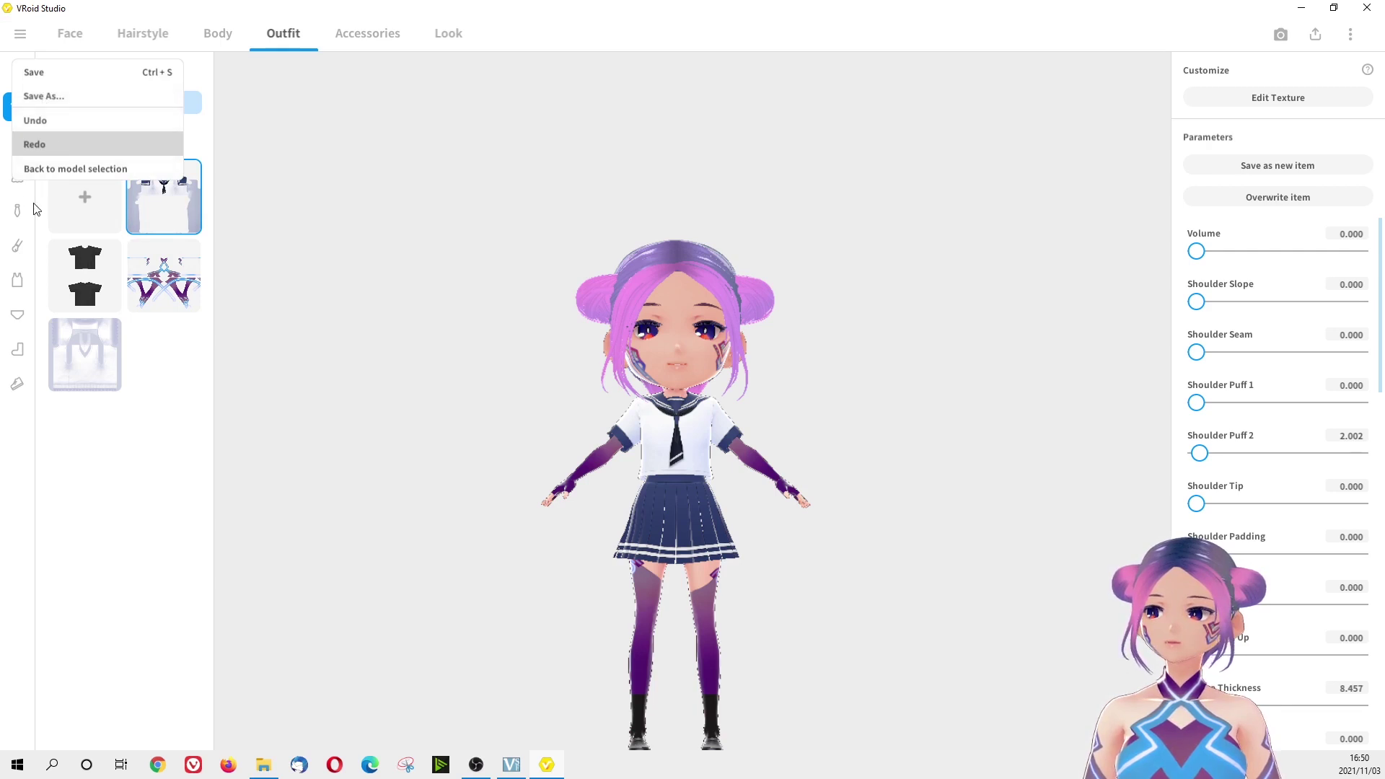
{"action": "left_click", "coordinate": [22, 35]}
{"action": "left_click", "coordinate": [22, 34]}
{"action": "left_click", "coordinate": [82, 170]}
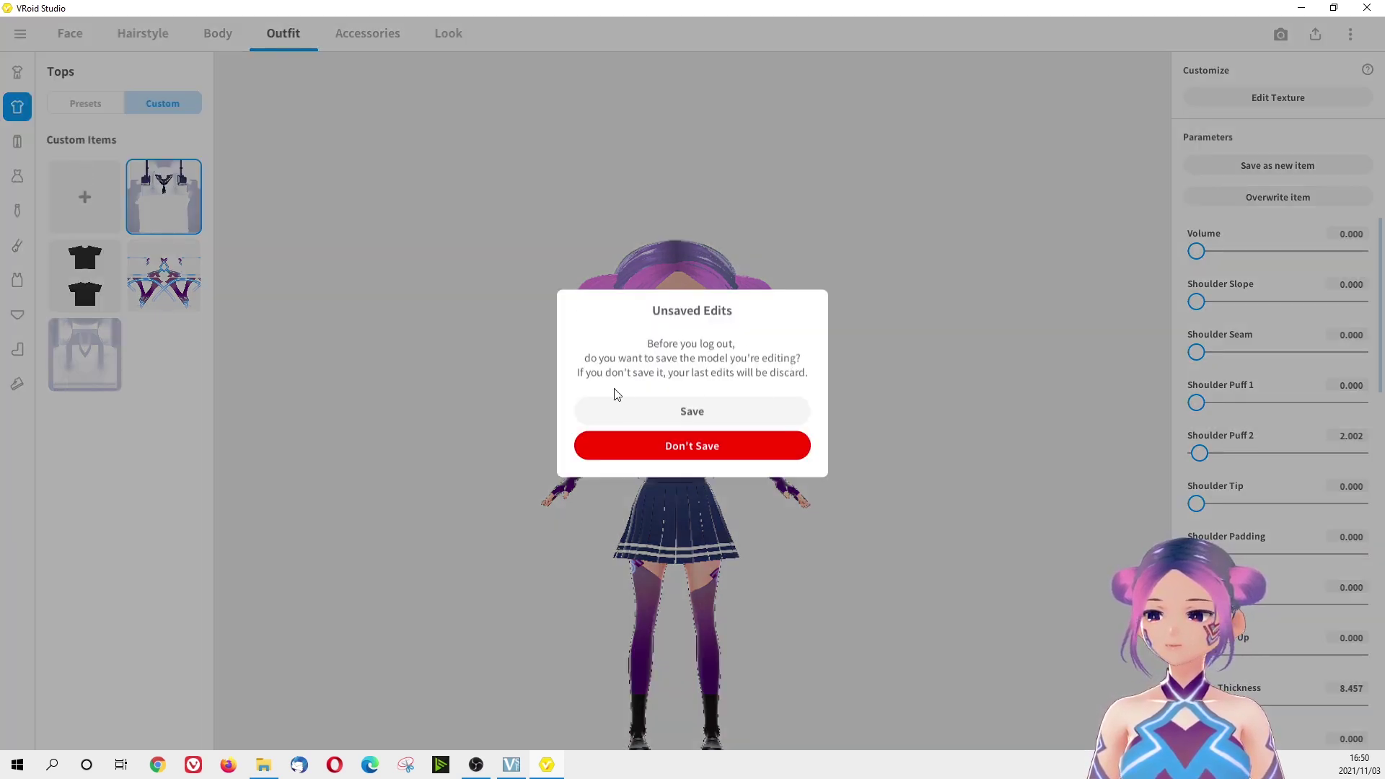
{"action": "left_click", "coordinate": [711, 419]}
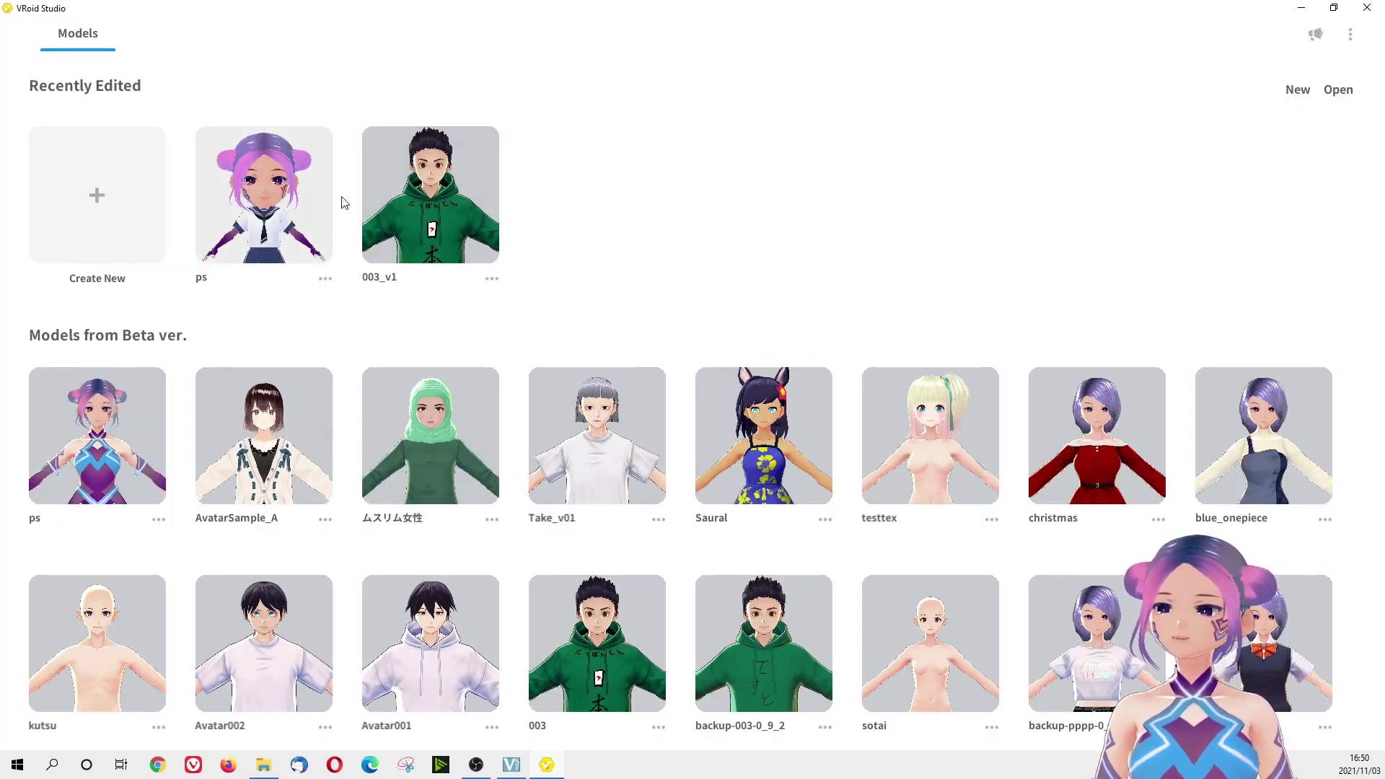
Open the 003_v1 model and look at it in the editor
{"action": "left_click", "coordinate": [463, 175]}
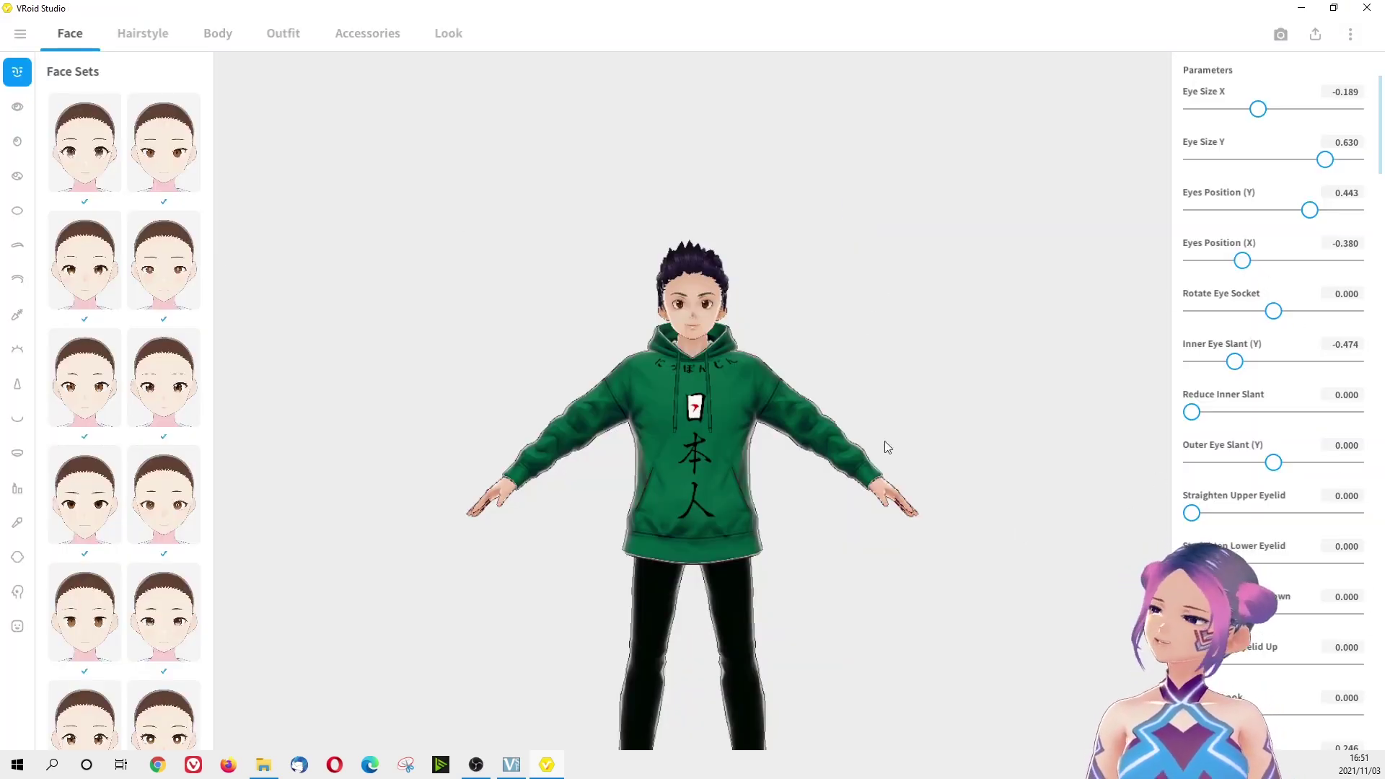
{"action": "left_click_drag", "start_coordinate": [910, 441], "coordinate": [956, 469]}
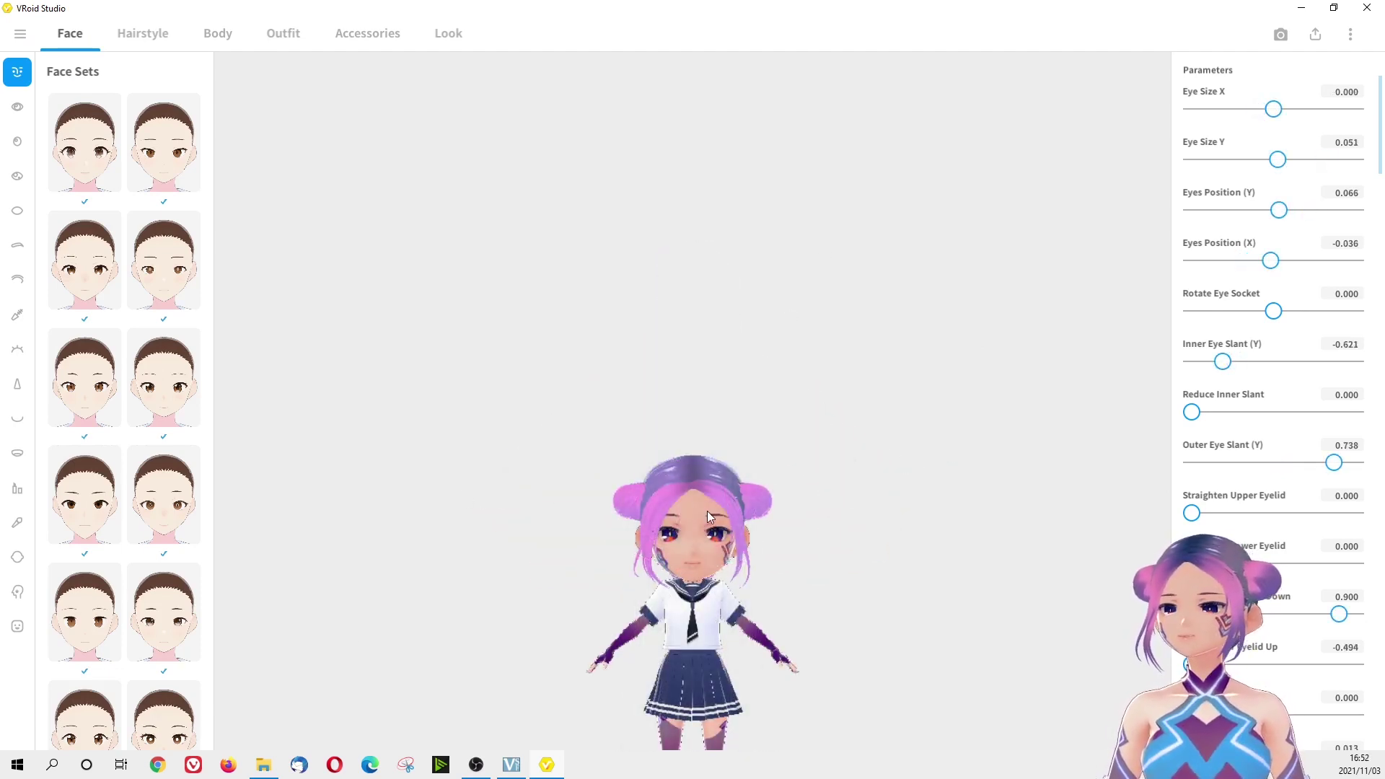
Open the Photo Booth for the sailor-uniform character and frame the whole figure from the front
{"action": "scroll", "coordinate": [821, 544], "scroll_direction": "up", "scroll_amount": 3}
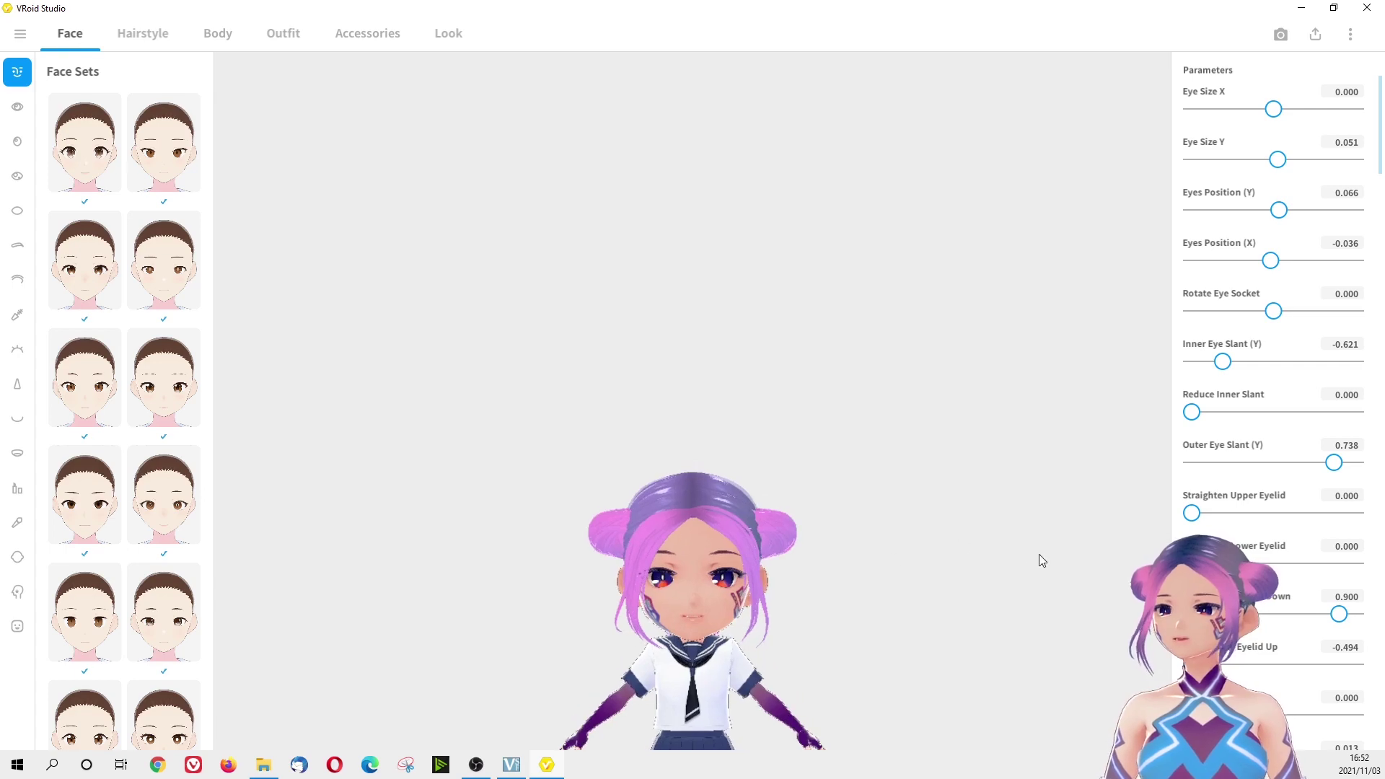
{"action": "right_click_drag", "start_coordinate": [1041, 559], "coordinate": [968, 320]}
{"action": "left_click_drag", "start_coordinate": [968, 321], "coordinate": [713, 324]}
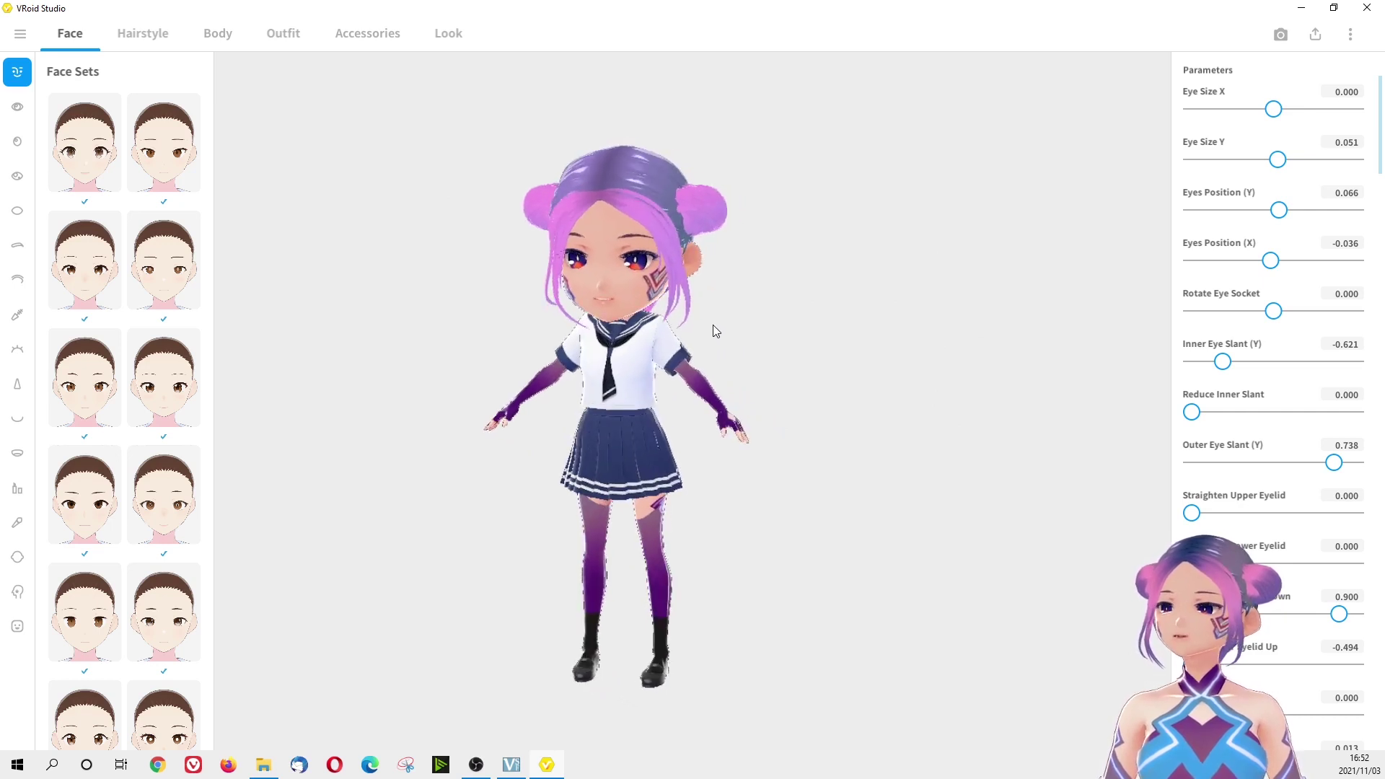
{"action": "left_click_drag", "start_coordinate": [386, 401], "coordinate": [402, 396]}
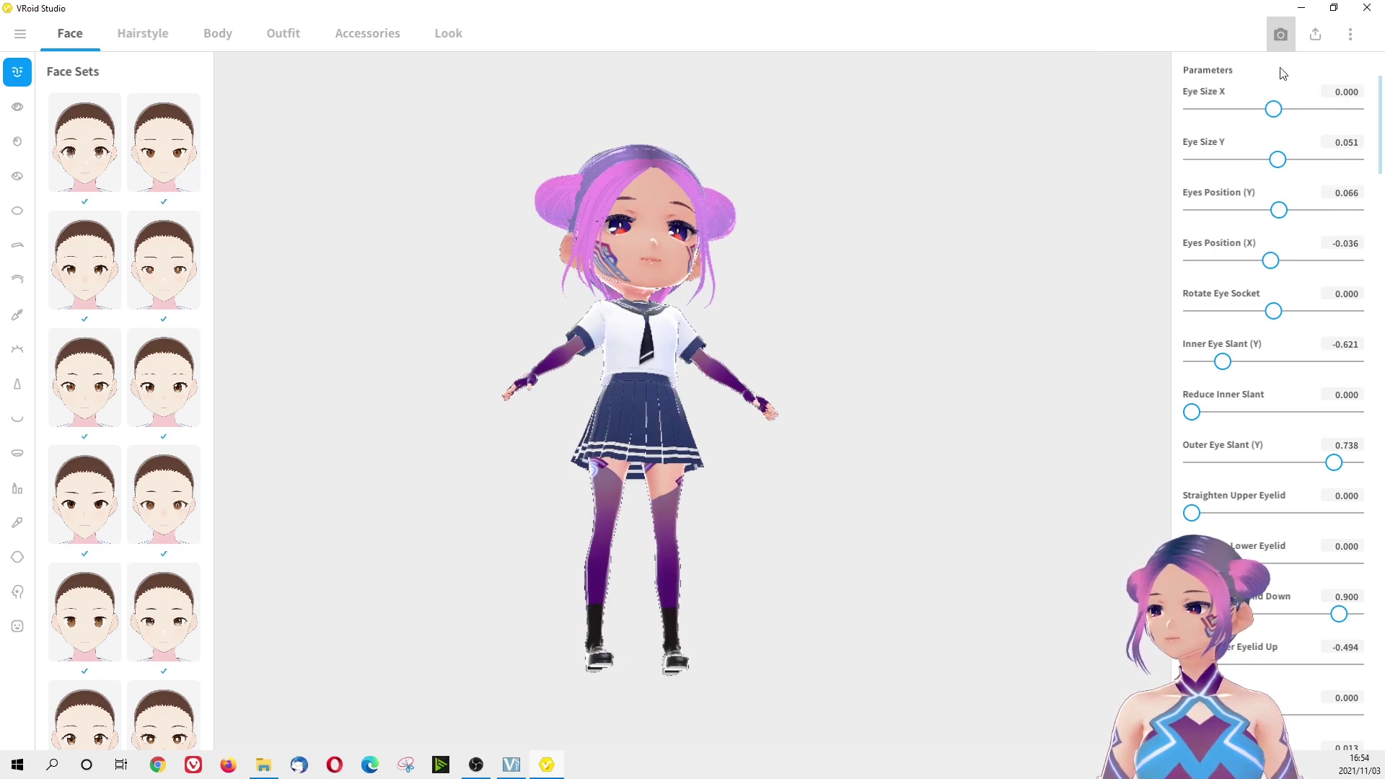
{"action": "left_click", "coordinate": [1281, 34]}
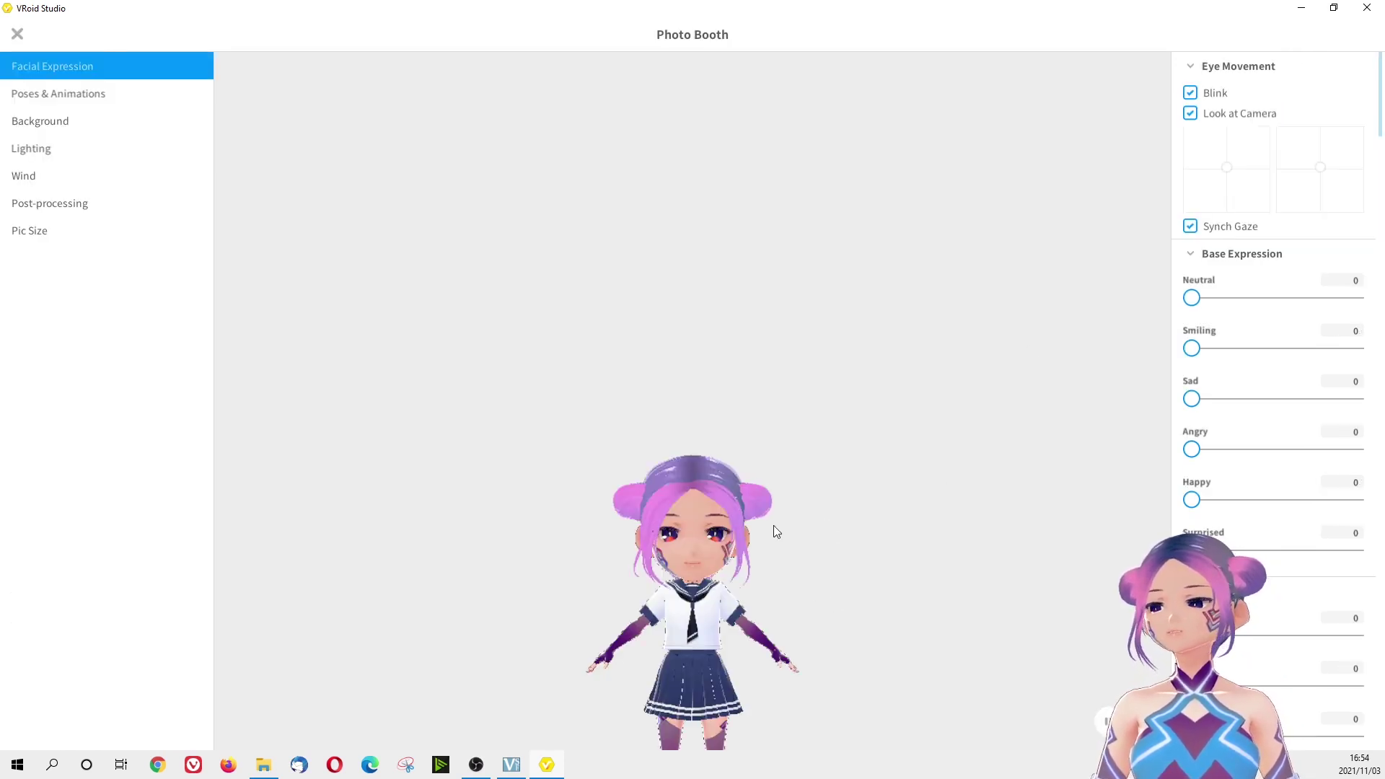
{"action": "left_click_drag", "start_coordinate": [773, 525], "coordinate": [896, 290]}
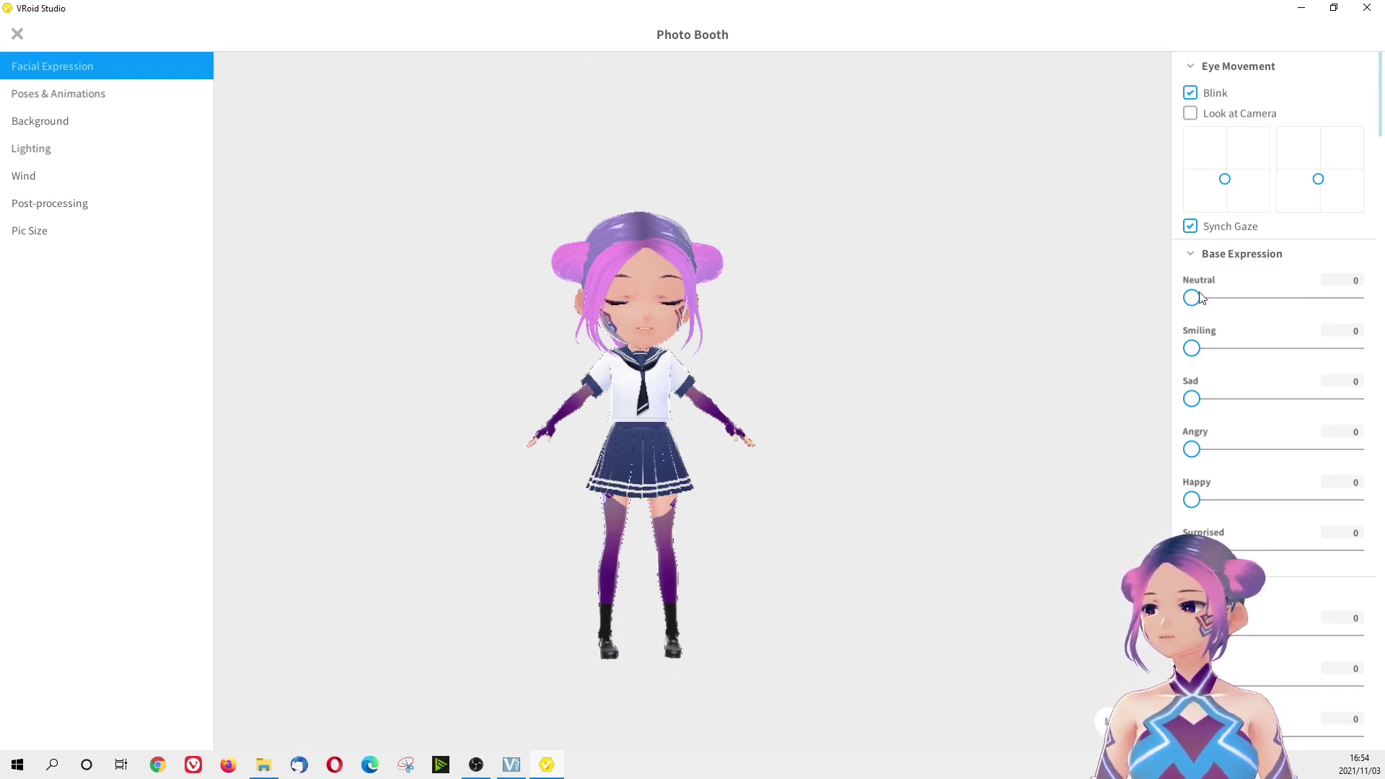
Set the base expression to Neutral 5 and Smiling 16, and the eyebrows' Smiling value to 27
{"action": "left_click_drag", "start_coordinate": [1338, 298], "coordinate": [1200, 298]}
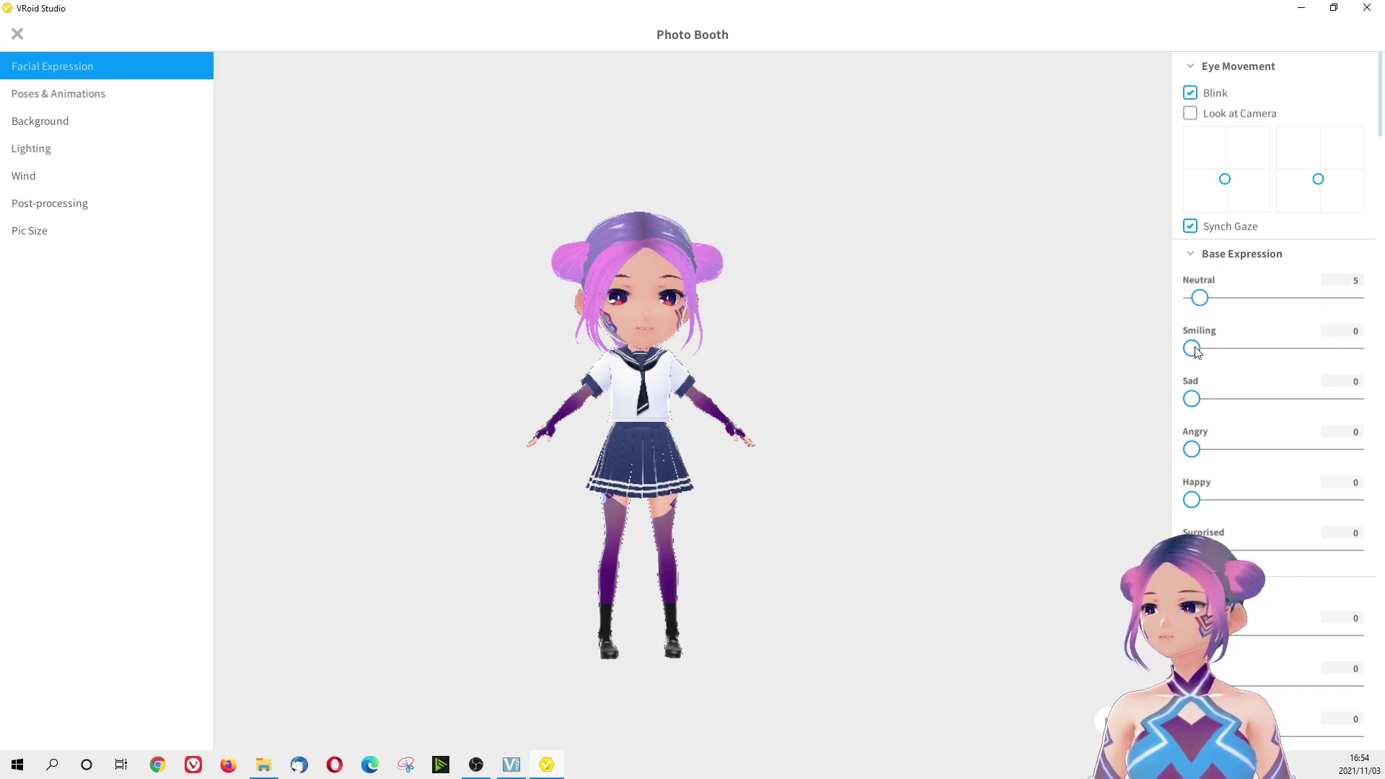
{"action": "left_click_drag", "start_coordinate": [1194, 349], "coordinate": [1225, 368]}
{"action": "scroll", "coordinate": [1241, 552], "scroll_direction": "down", "scroll_amount": 3}
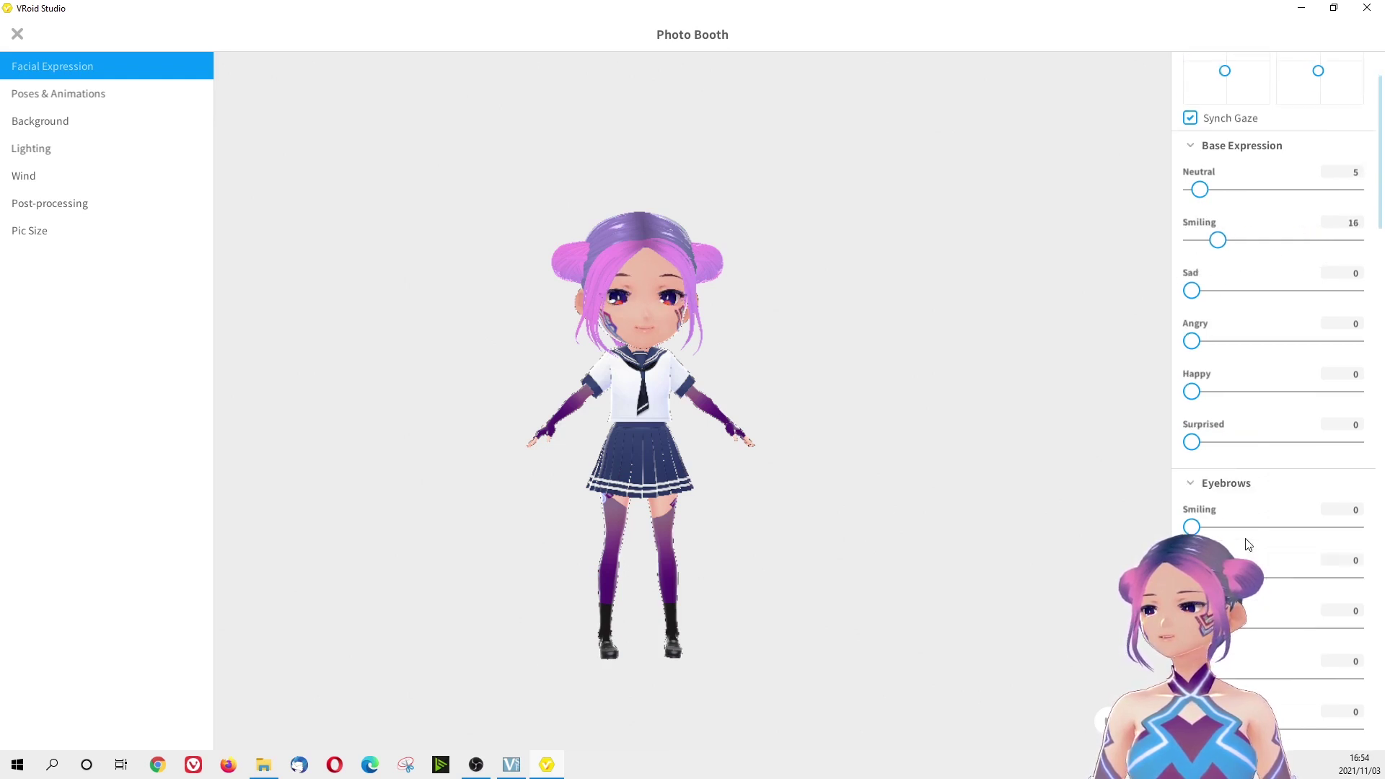
{"action": "left_click_drag", "start_coordinate": [1195, 533], "coordinate": [1245, 546]}
Try the mouth's Surprised expression and set it back to 0
{"action": "scroll", "coordinate": [1249, 560], "scroll_direction": "down", "scroll_amount": 7}
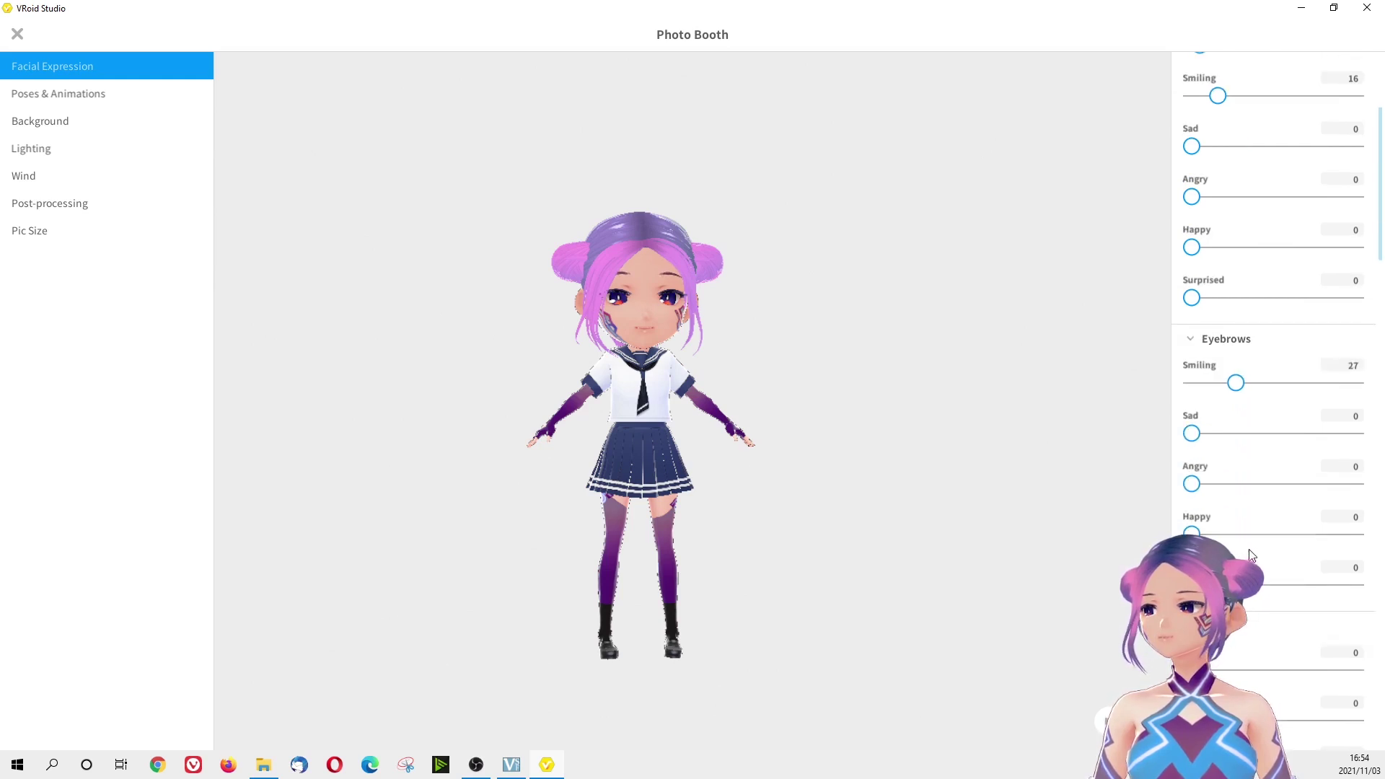
{"action": "scroll", "coordinate": [1248, 559], "scroll_direction": "down", "scroll_amount": 8}
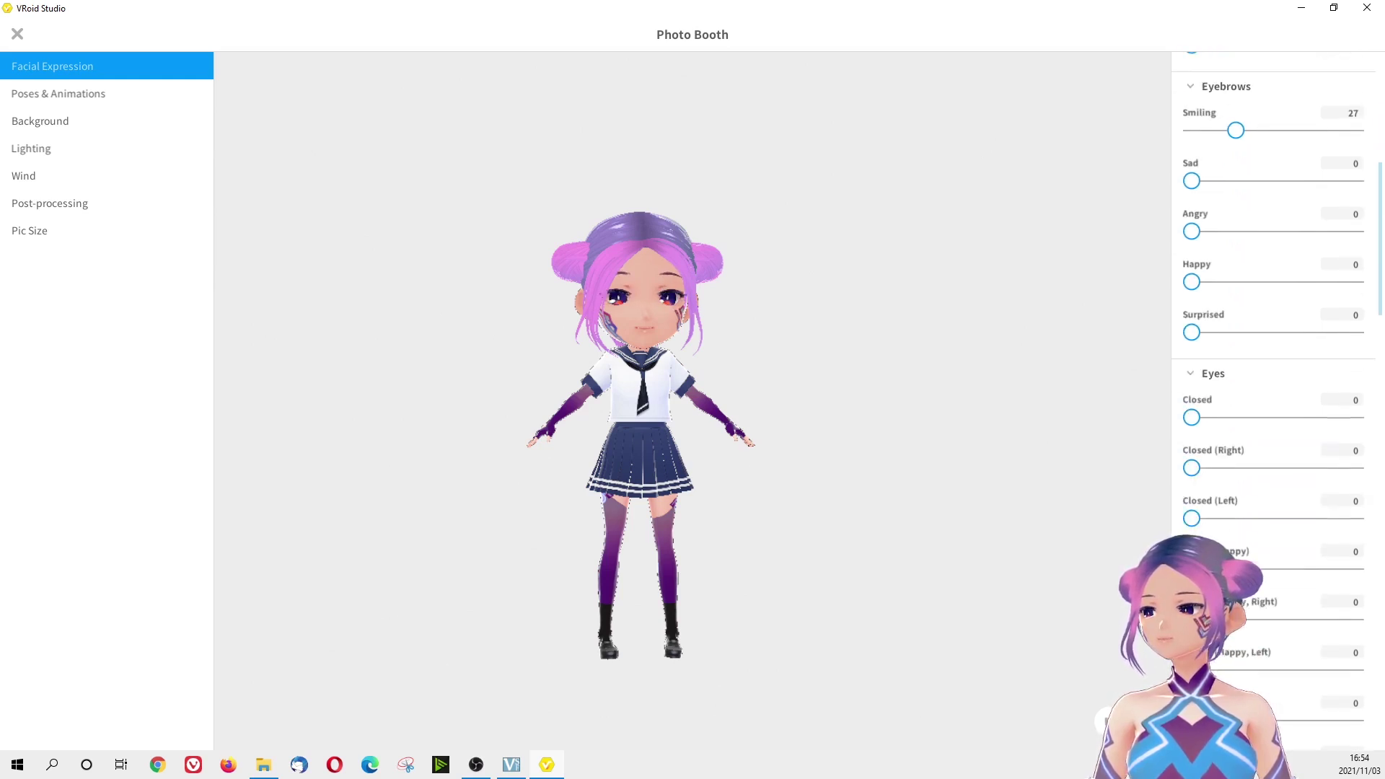
{"action": "scroll", "coordinate": [1234, 552], "scroll_direction": "down", "scroll_amount": 16}
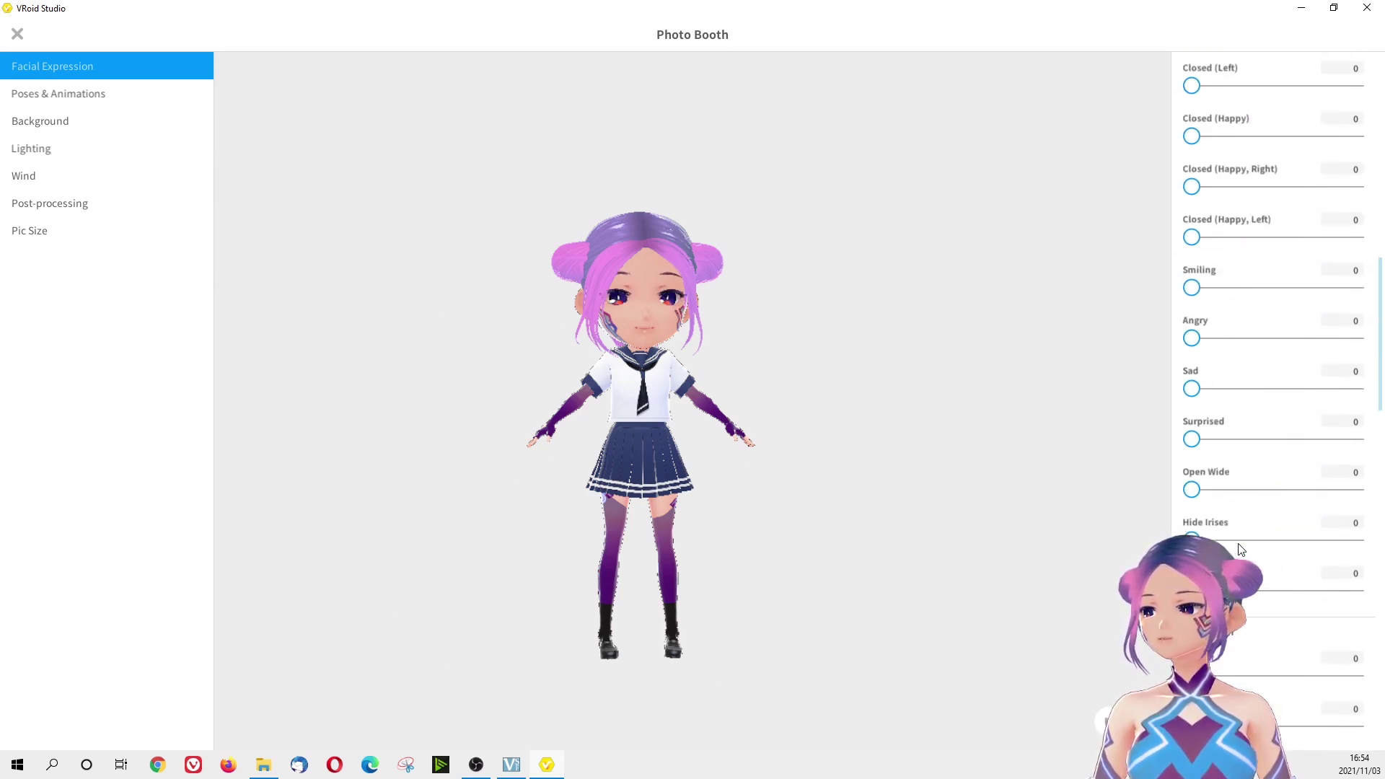
{"action": "scroll", "coordinate": [1249, 554], "scroll_direction": "down", "scroll_amount": 18}
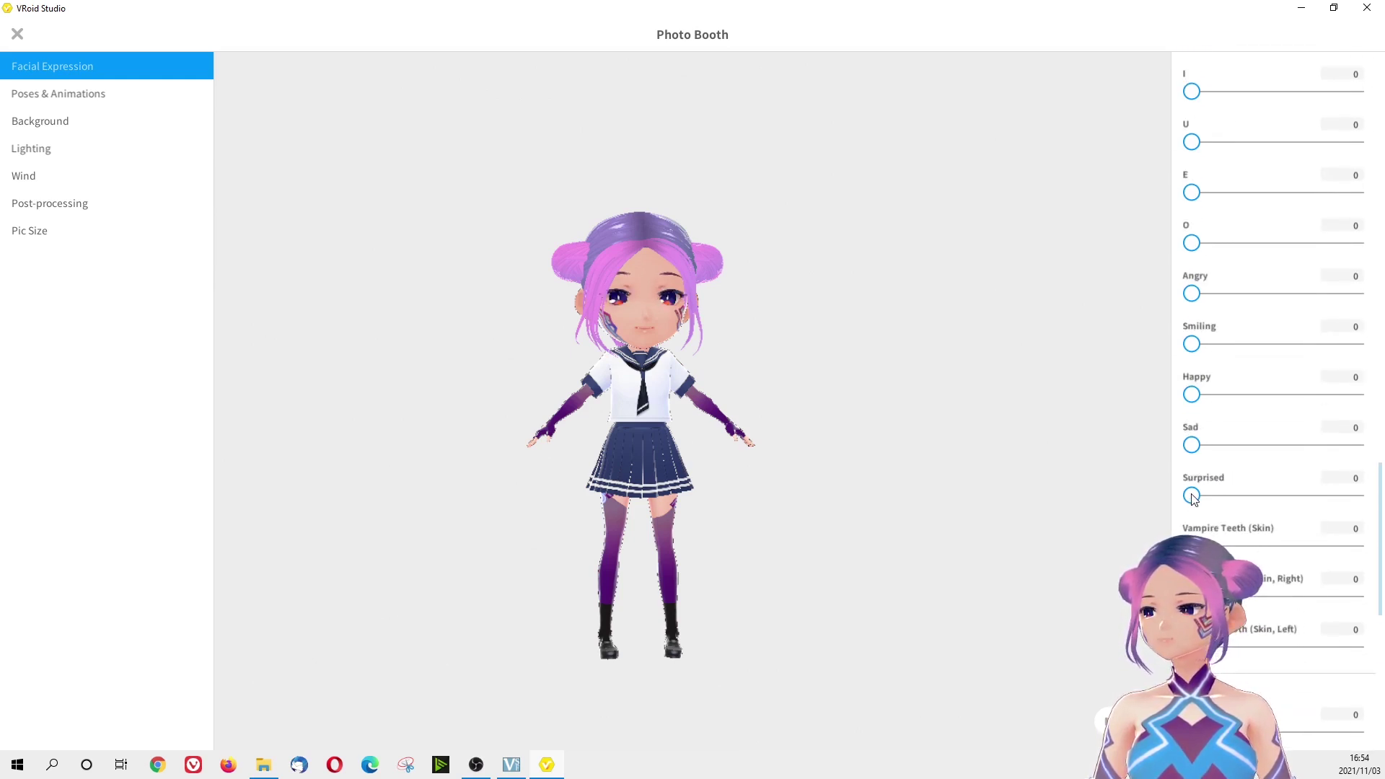
{"action": "left_click_drag", "start_coordinate": [1192, 496], "coordinate": [1299, 496]}
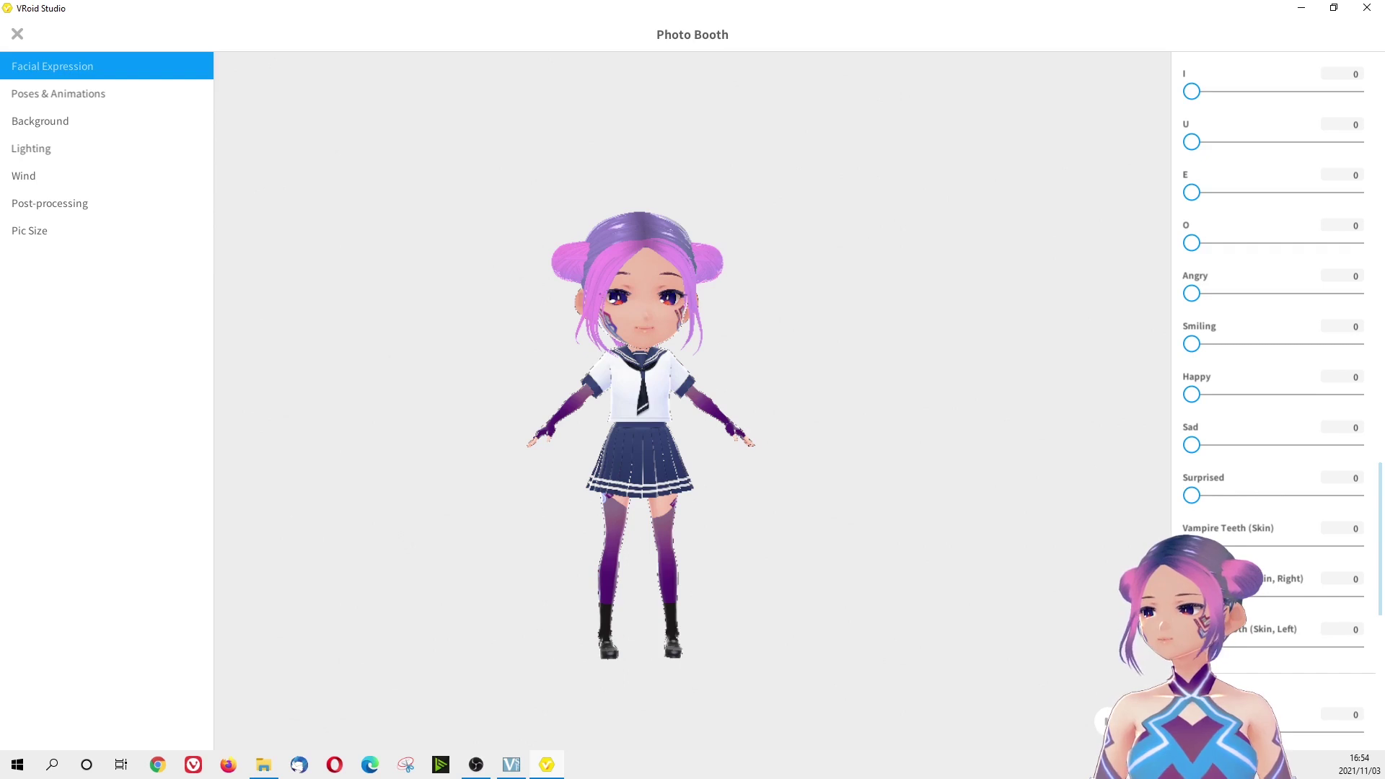
{"action": "scroll", "coordinate": [1270, 361], "scroll_direction": "down", "scroll_amount": 5}
Preview the Standby 2, Jumping 0 and Stroll animations from the Animations 1 set on the character
{"action": "left_click", "coordinate": [97, 97]}
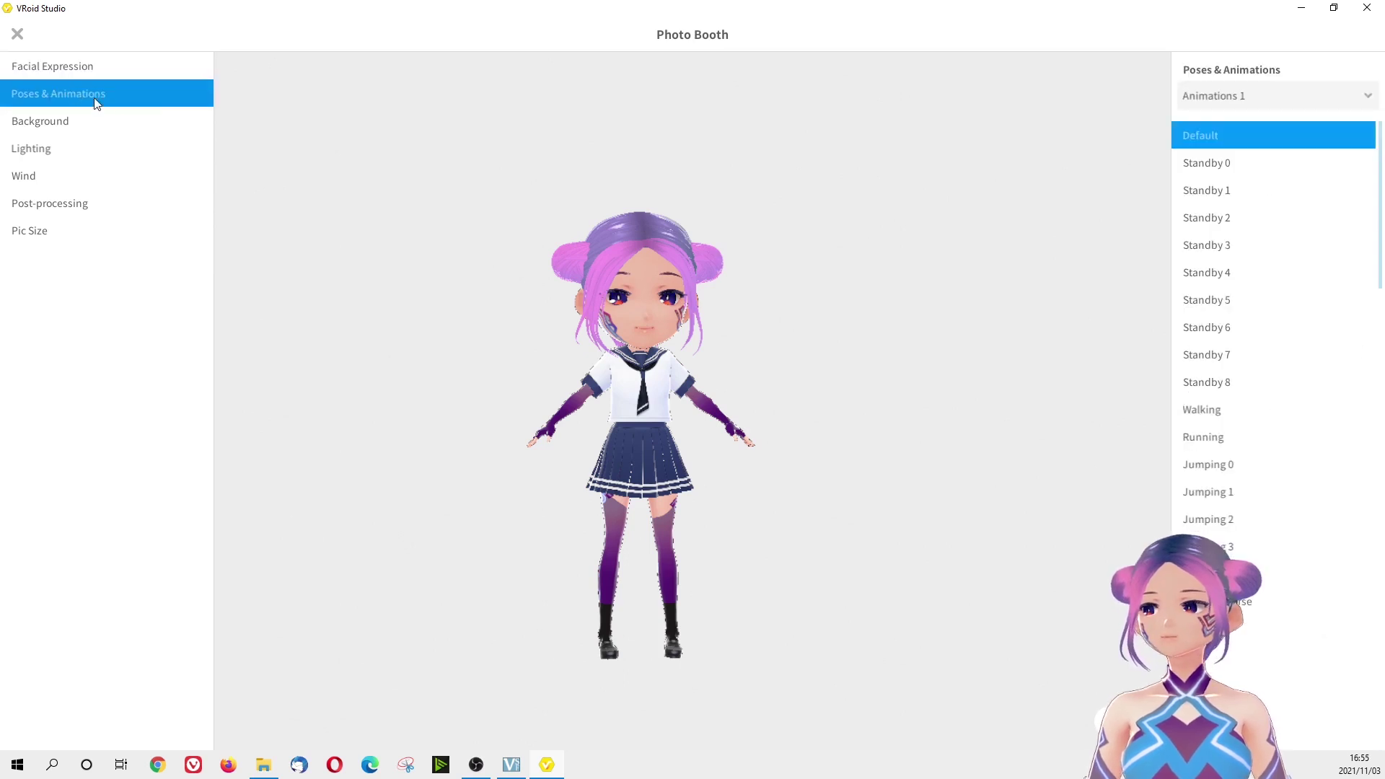
{"action": "left_click", "coordinate": [1215, 217]}
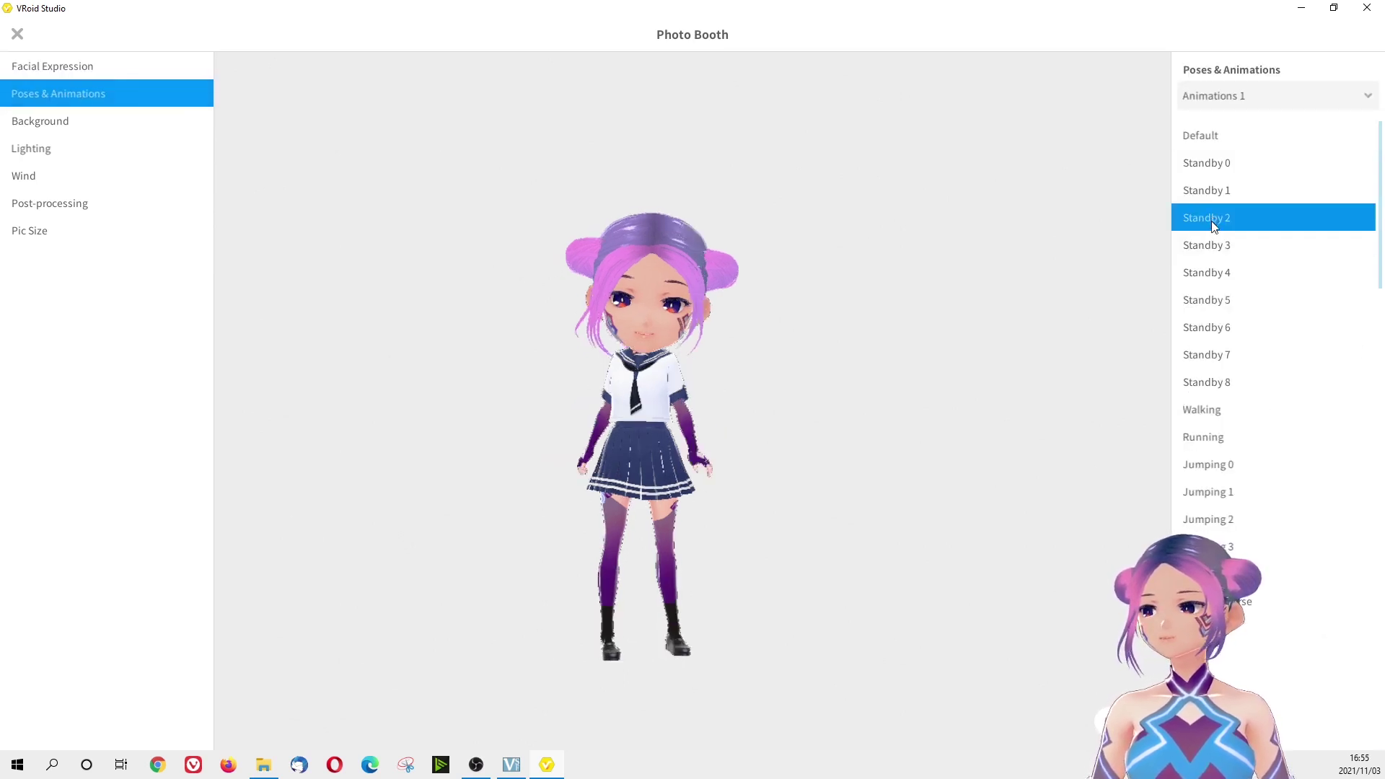
{"action": "left_click", "coordinate": [1219, 466]}
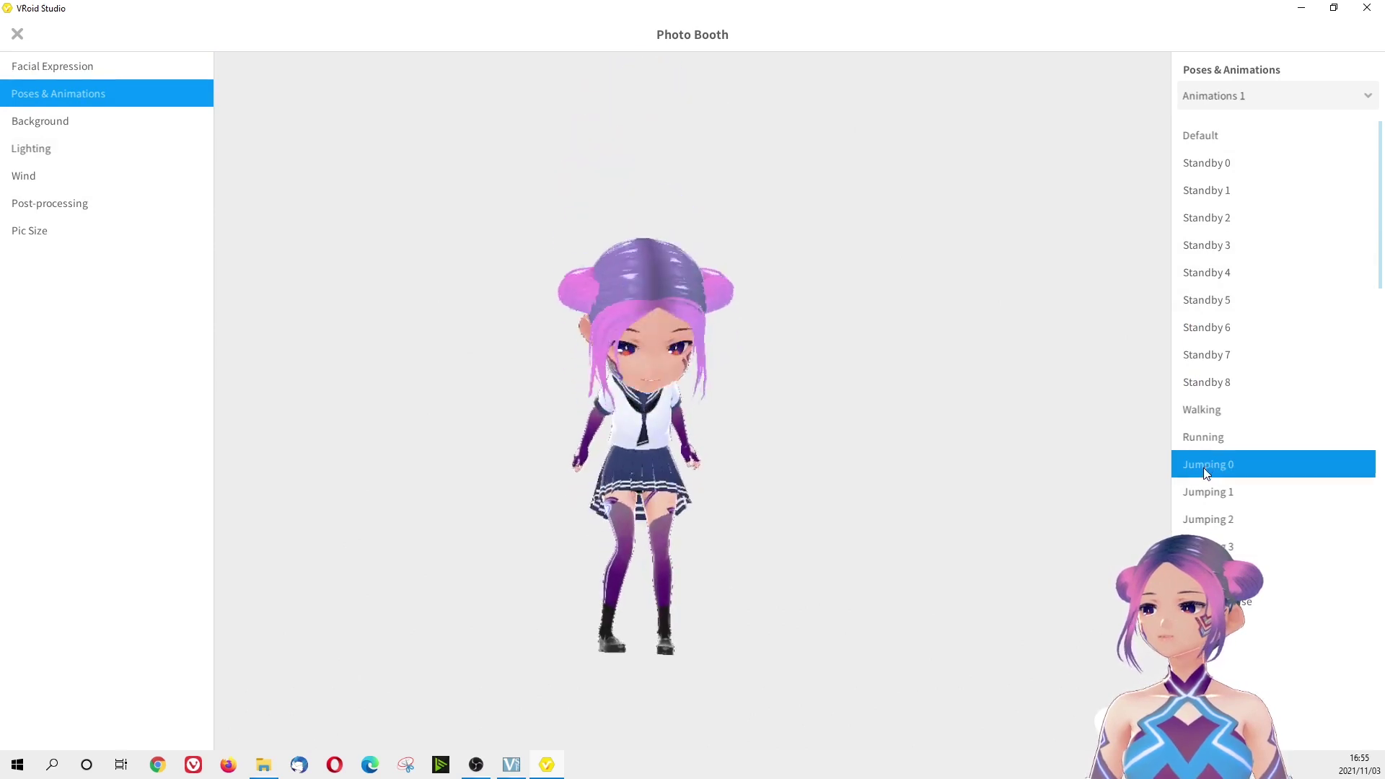
{"action": "scroll", "coordinate": [1199, 469], "scroll_direction": "down", "scroll_amount": 5}
{"action": "left_click", "coordinate": [1269, 606]}
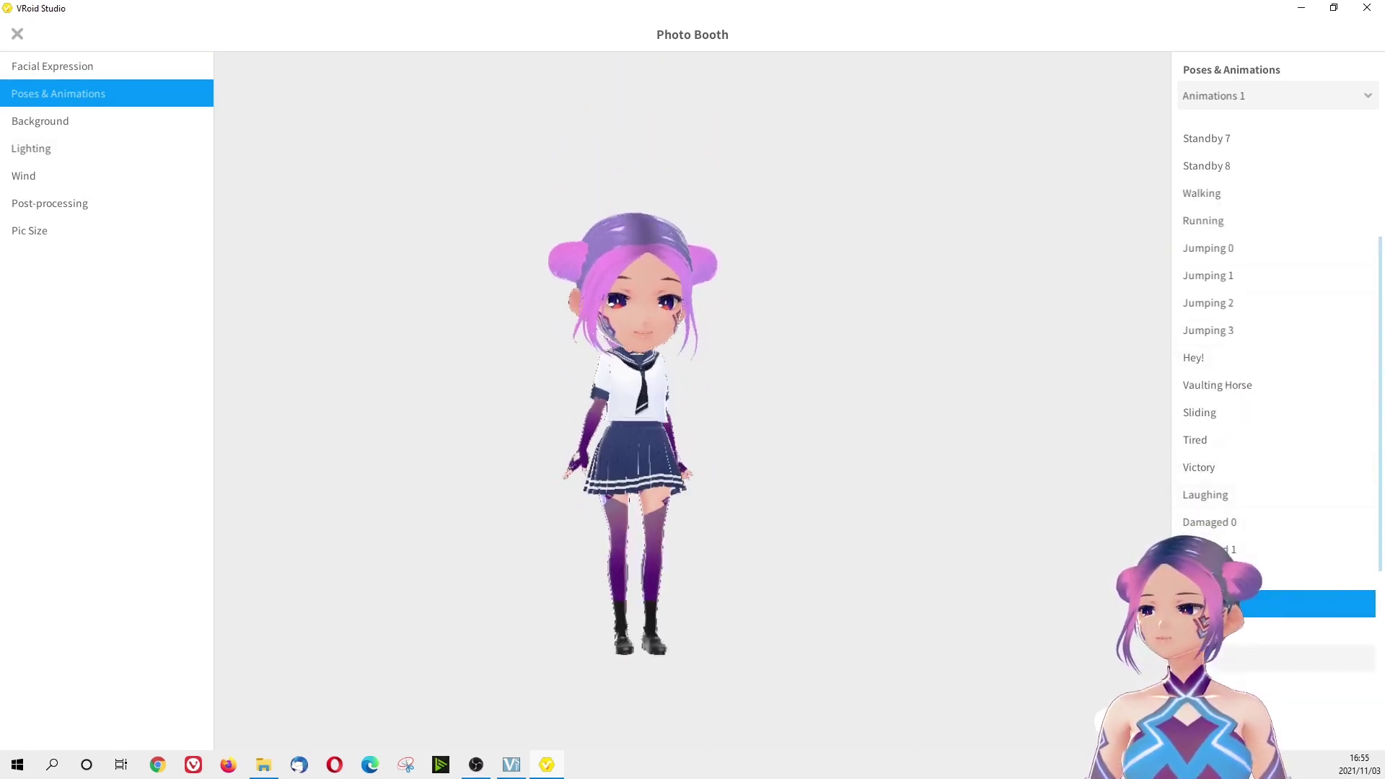
Preview the lower Hey! and LMAO animations, and apply the arms-raised jumping animation two entries below SuperDelicious
{"action": "left_click", "coordinate": [1353, 652]}
{"action": "scroll", "coordinate": [1352, 648], "scroll_direction": "down", "scroll_amount": 3}
{"action": "scroll", "coordinate": [1227, 519], "scroll_direction": "down", "scroll_amount": 2}
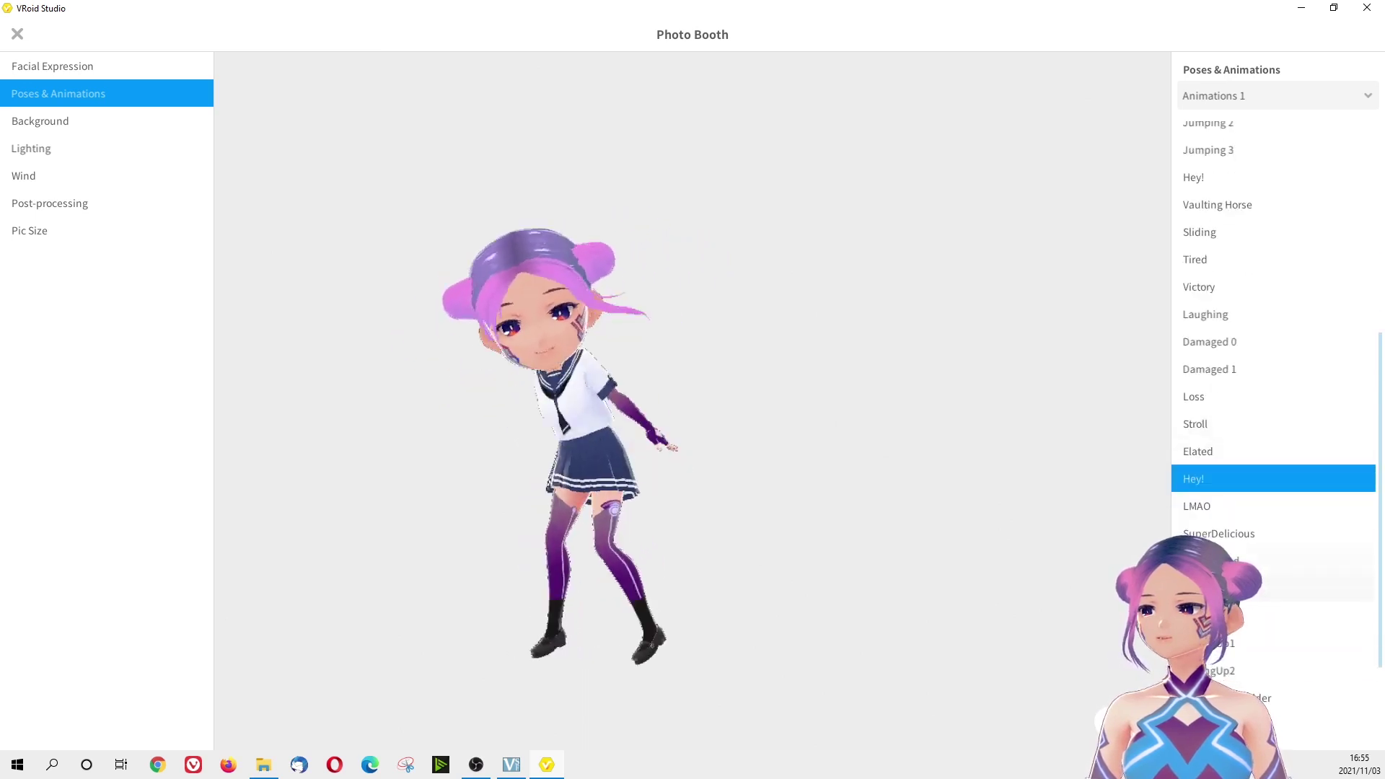
{"action": "left_click", "coordinate": [1206, 505]}
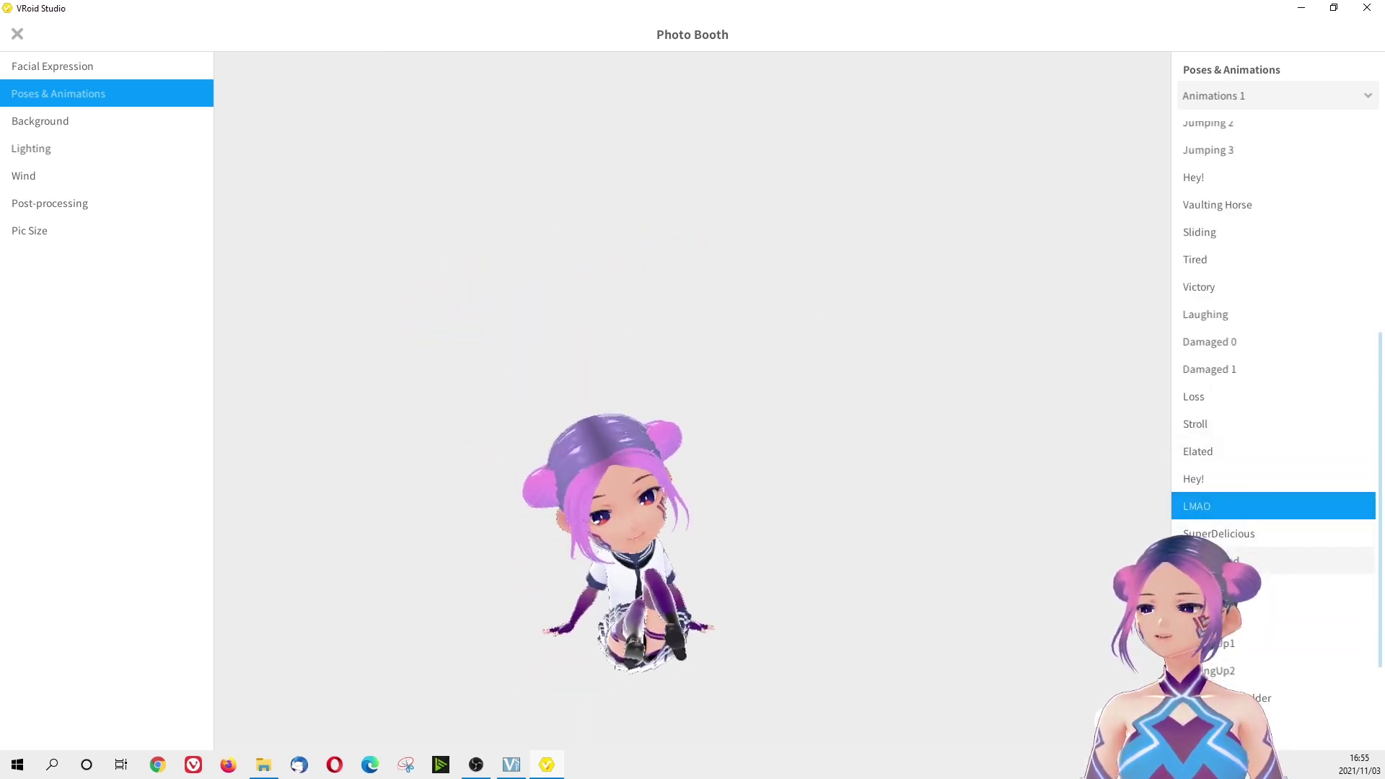
{"action": "left_click", "coordinate": [1315, 589]}
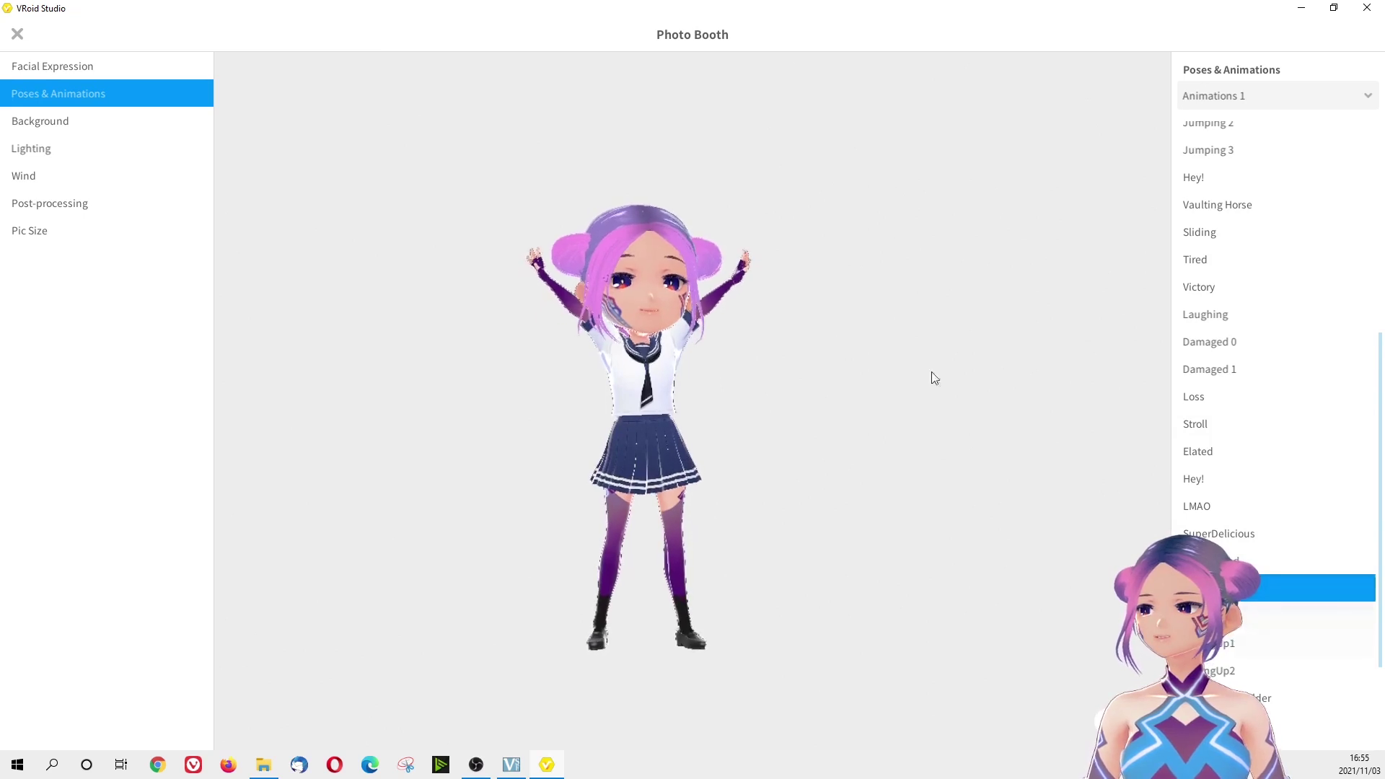
Set the Photo Booth's background color to green, #00ff00
{"action": "left_click", "coordinate": [51, 129]}
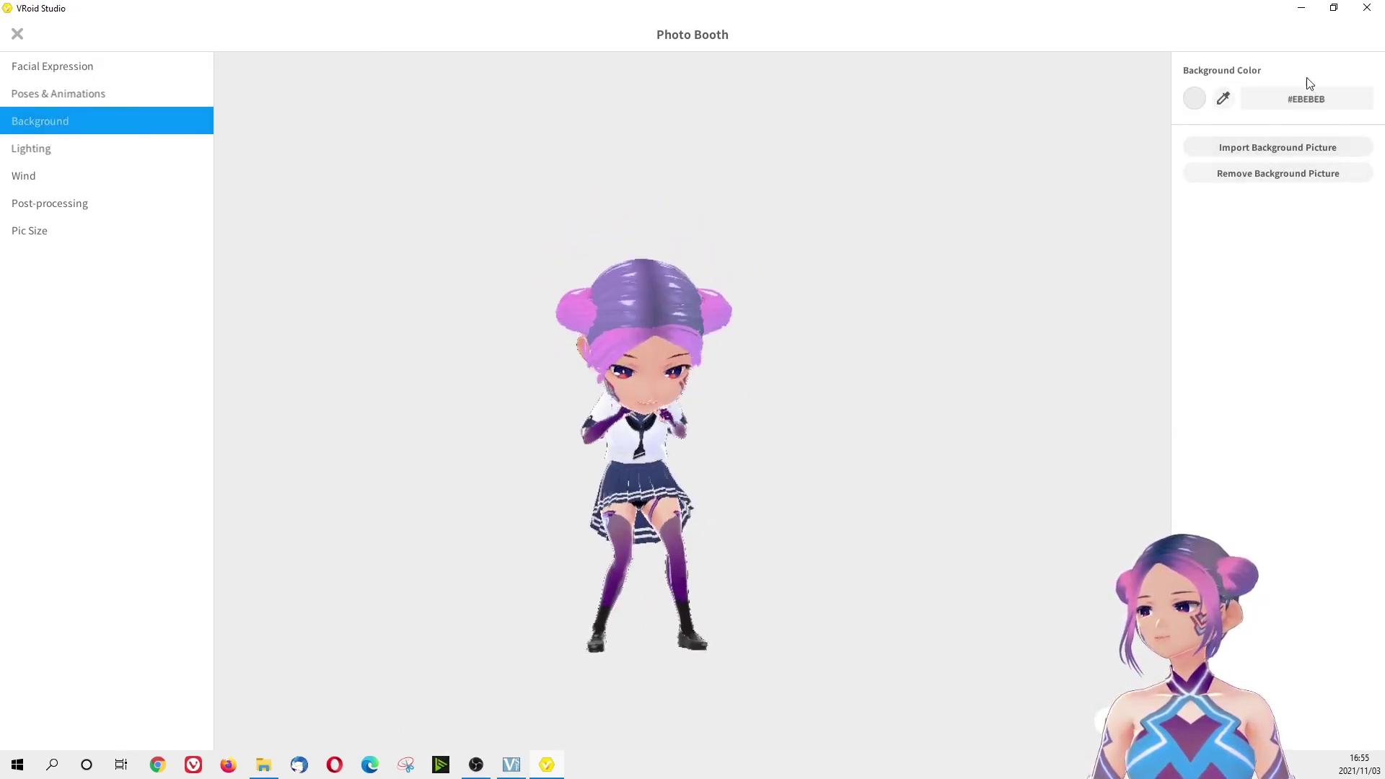
{"action": "left_click", "coordinate": [1296, 95]}
{"action": "key", "text": "BackSpace"}
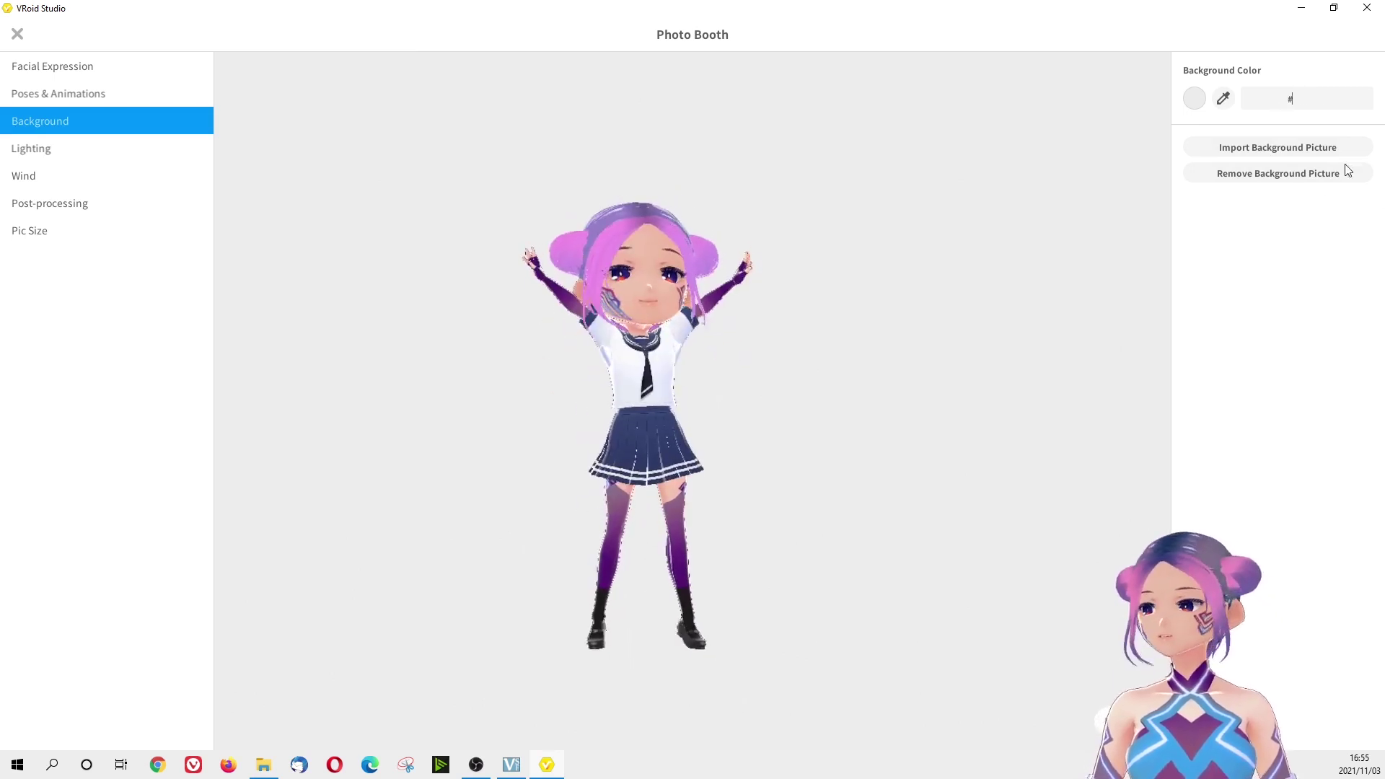
{"action": "type", "text": "00"}
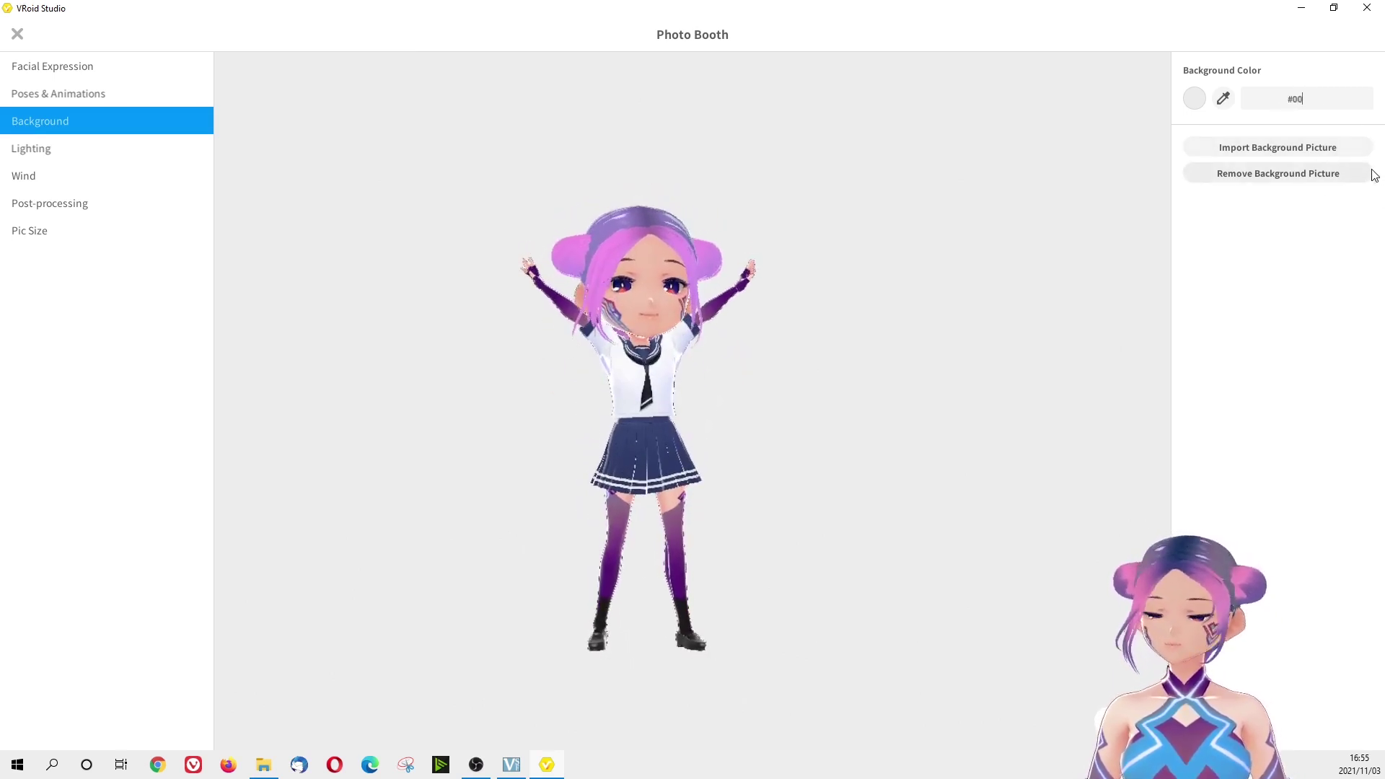
{"action": "type", "text": "ff0"}
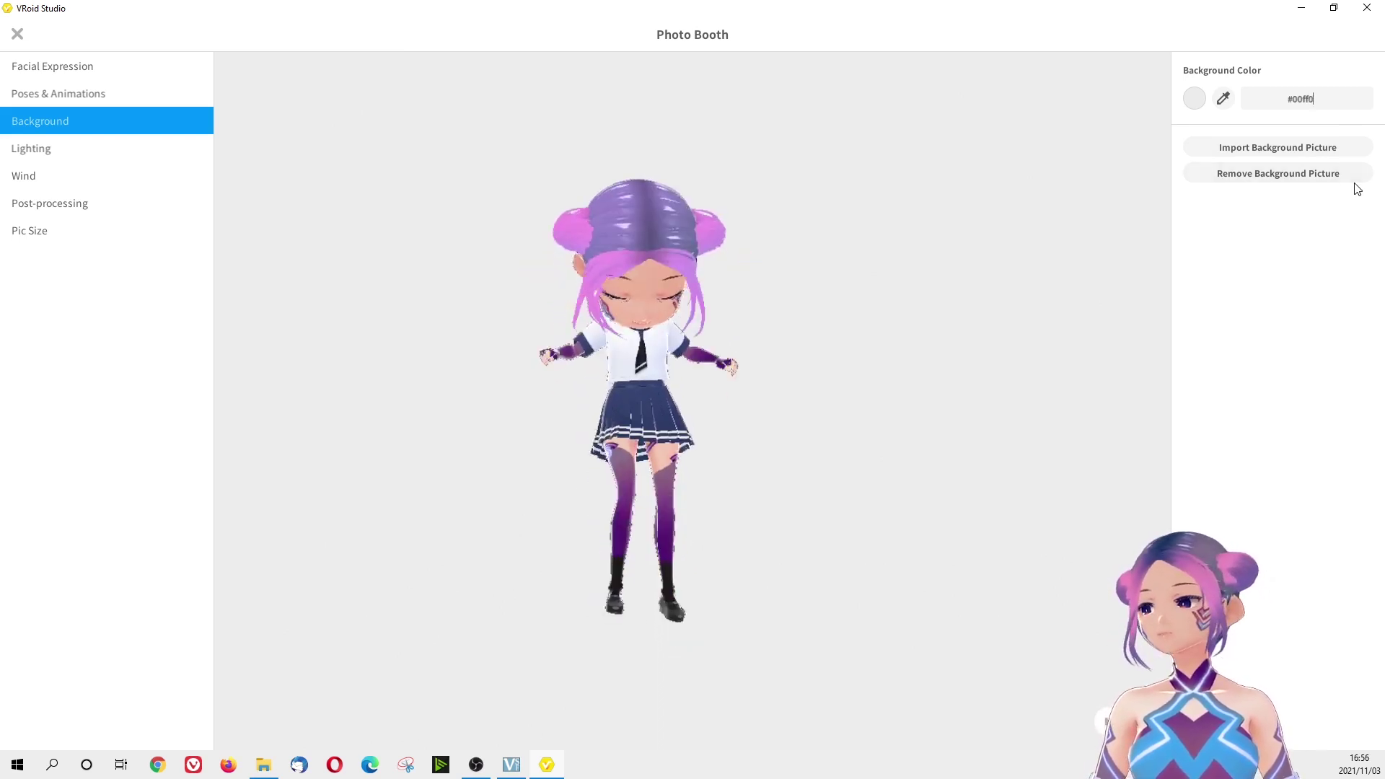
{"action": "type", "text": "0"}
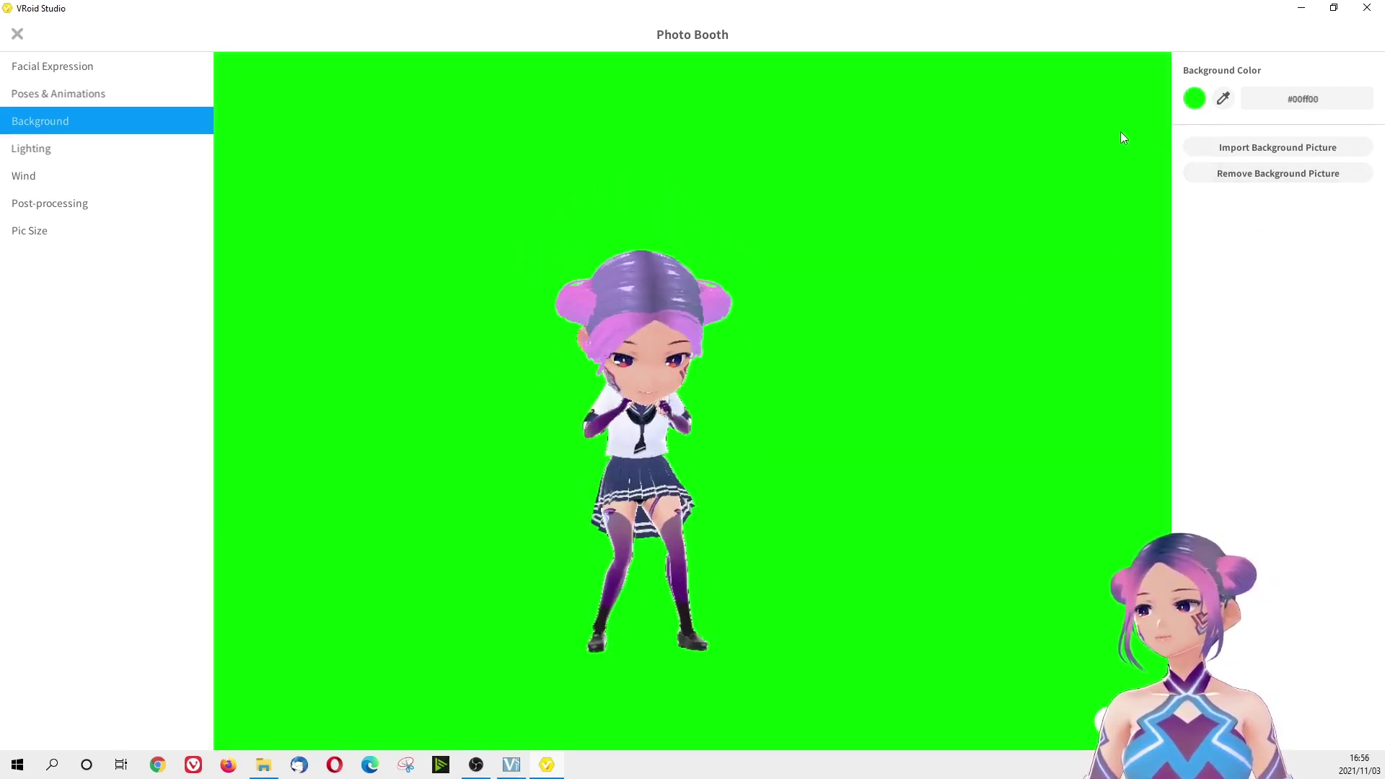
Set the lighting's vertical angle to 38.737 and its horizontal angle to 21.554
{"action": "left_click", "coordinate": [40, 157]}
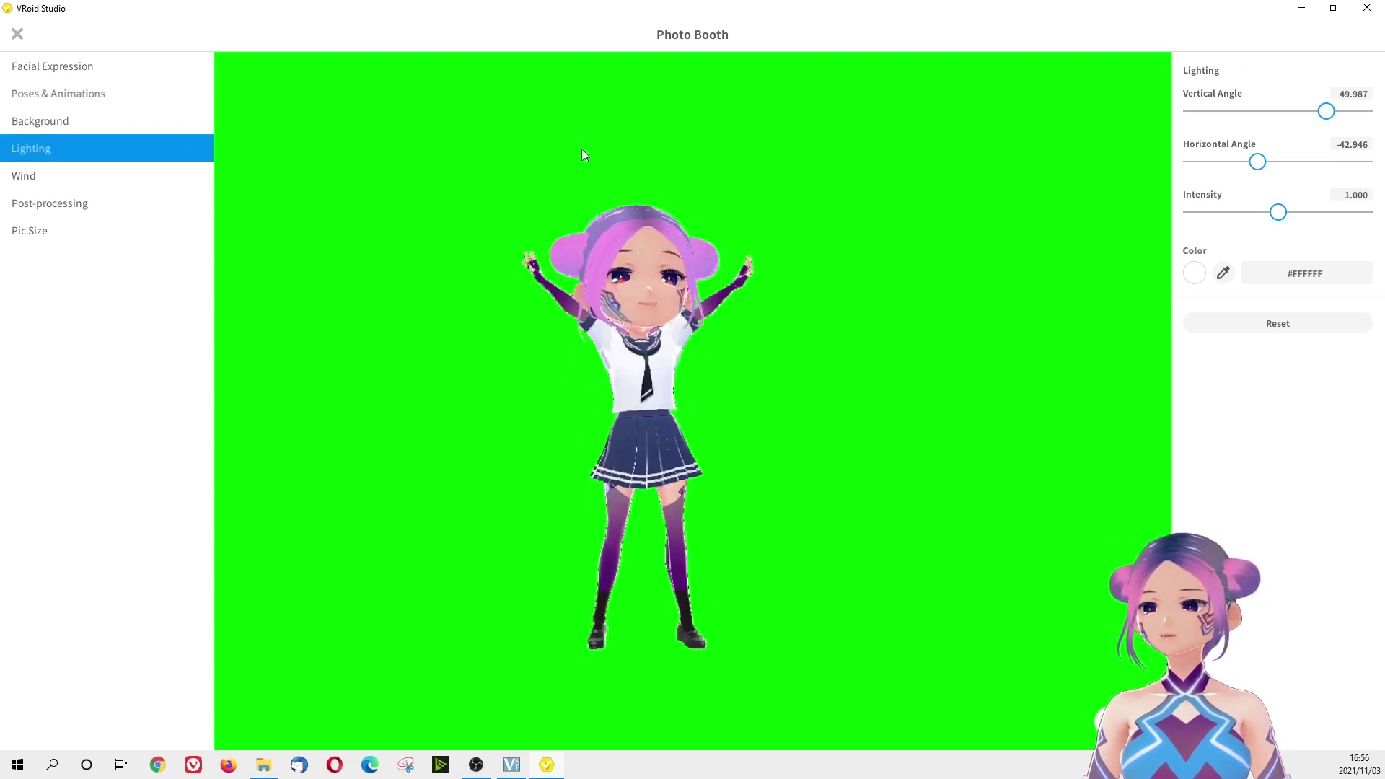
{"action": "mouse_move", "coordinate": [1333, 117]}
{"action": "left_mouse_down"}
{"action": "mouse_move", "coordinate": [1154, 100]}
{"action": "mouse_move", "coordinate": [1335, 118]}
{"action": "mouse_move", "coordinate": [1319, 127]}
{"action": "left_mouse_up"}
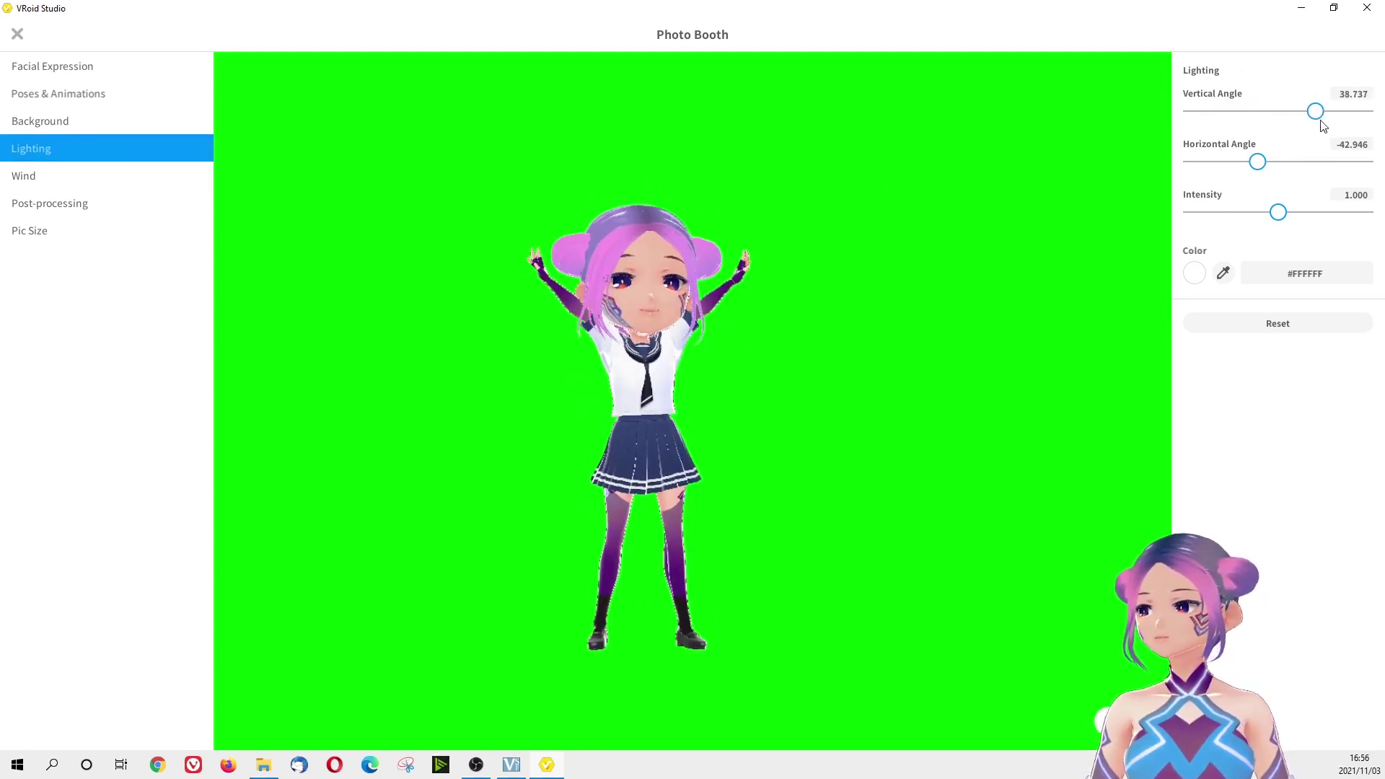
{"action": "left_click_drag", "start_coordinate": [1258, 161], "coordinate": [1294, 180]}
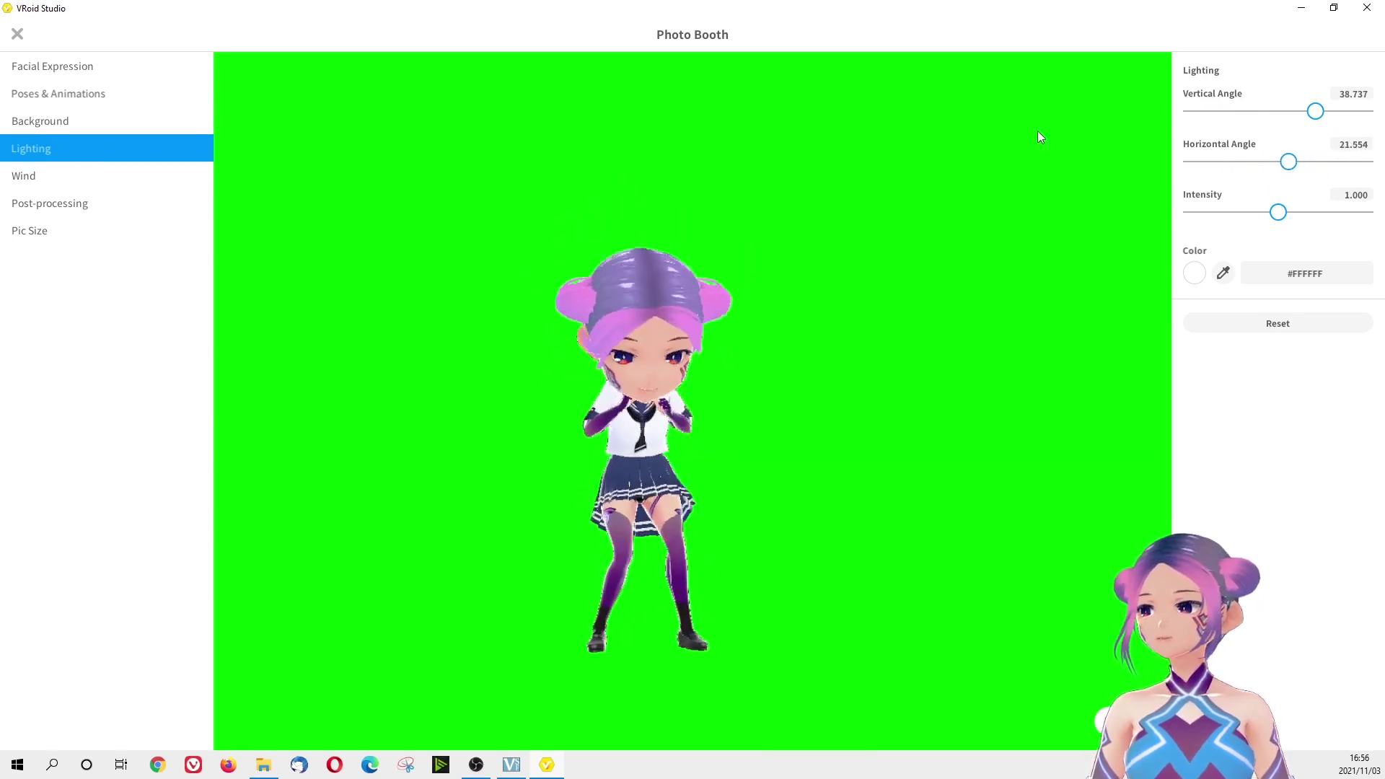
Set the wind to 0.275 on the Y axis and -0.067 on the Z axis
{"action": "left_click", "coordinate": [78, 176]}
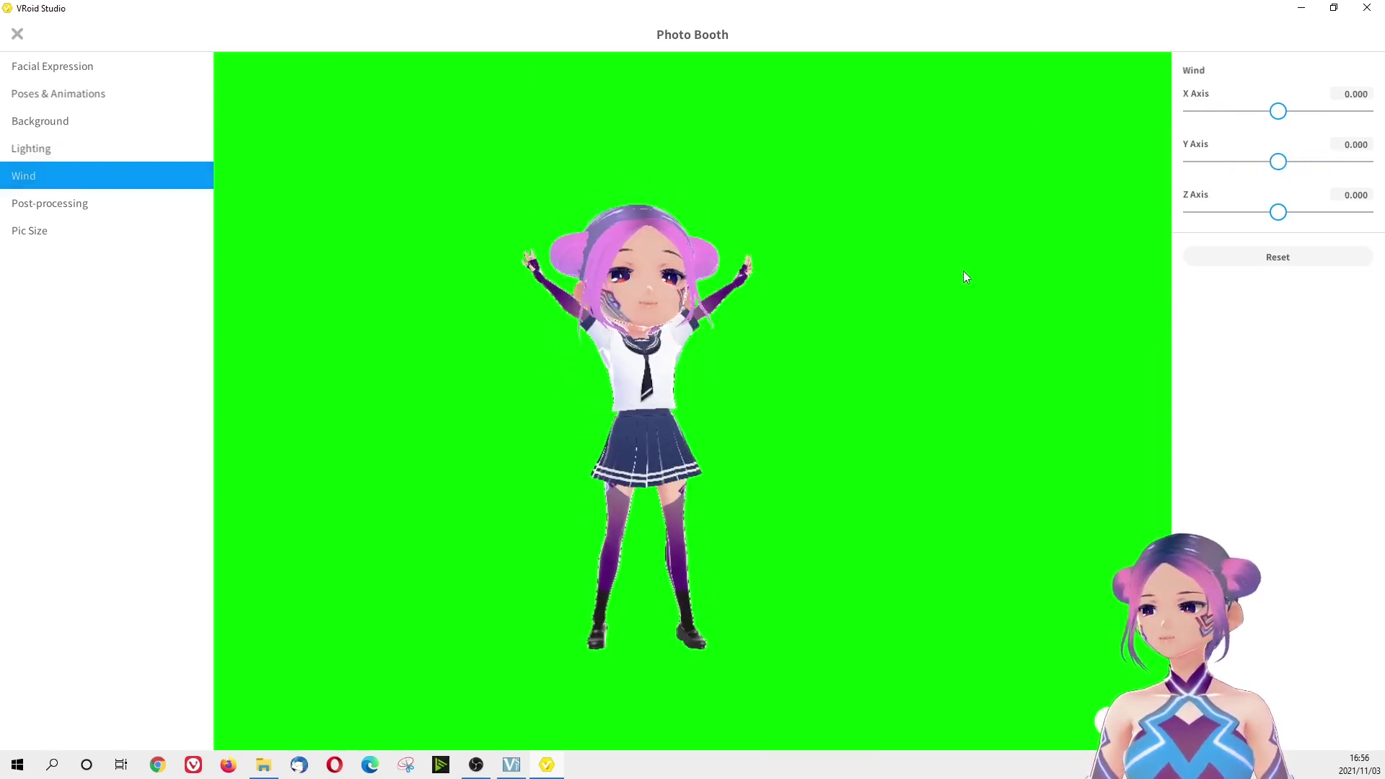
{"action": "mouse_move", "coordinate": [1277, 162]}
{"action": "left_mouse_down"}
{"action": "mouse_move", "coordinate": [1366, 191]}
{"action": "mouse_move", "coordinate": [1302, 163]}
{"action": "left_mouse_up"}
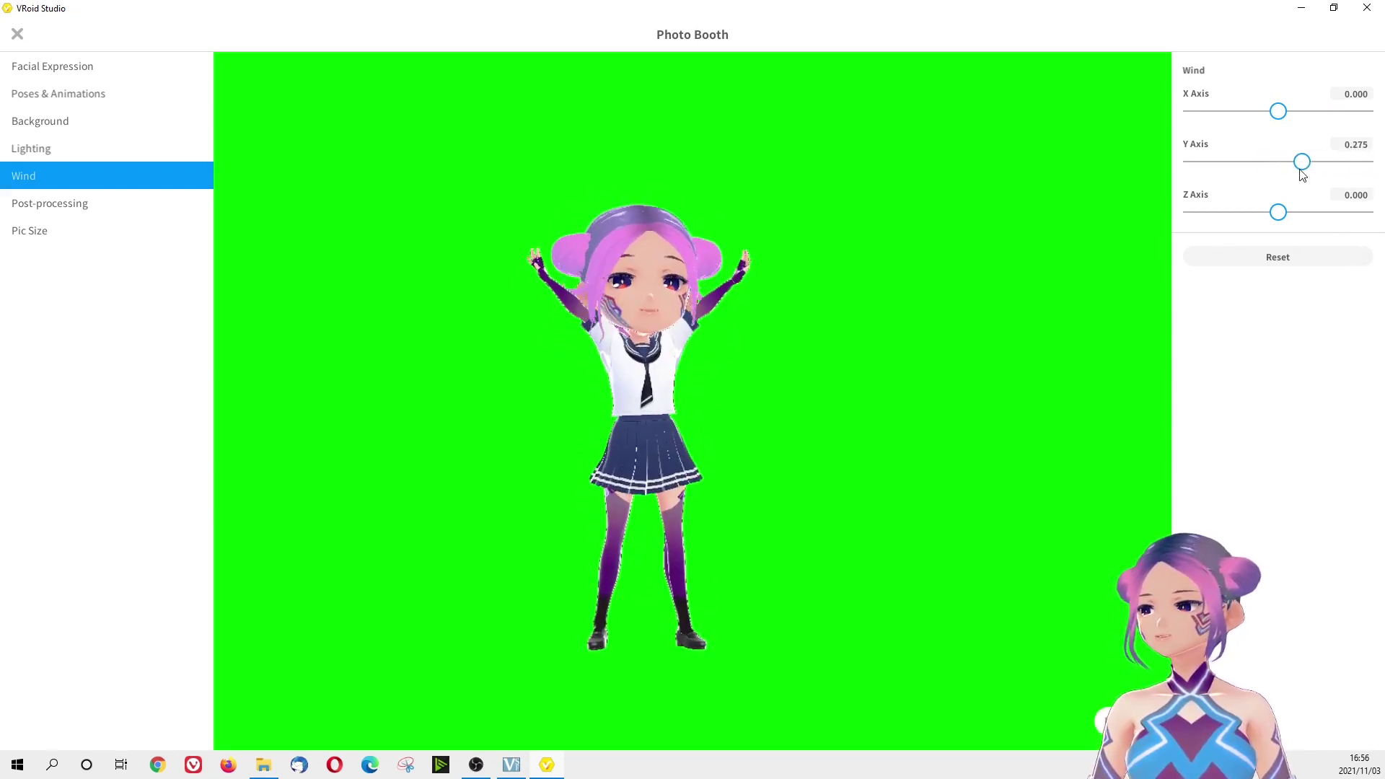
{"action": "mouse_move", "coordinate": [1279, 212]}
{"action": "left_mouse_down"}
{"action": "mouse_move", "coordinate": [1340, 213]}
{"action": "mouse_move", "coordinate": [1258, 213]}
{"action": "mouse_move", "coordinate": [1271, 211]}
{"action": "left_mouse_up"}
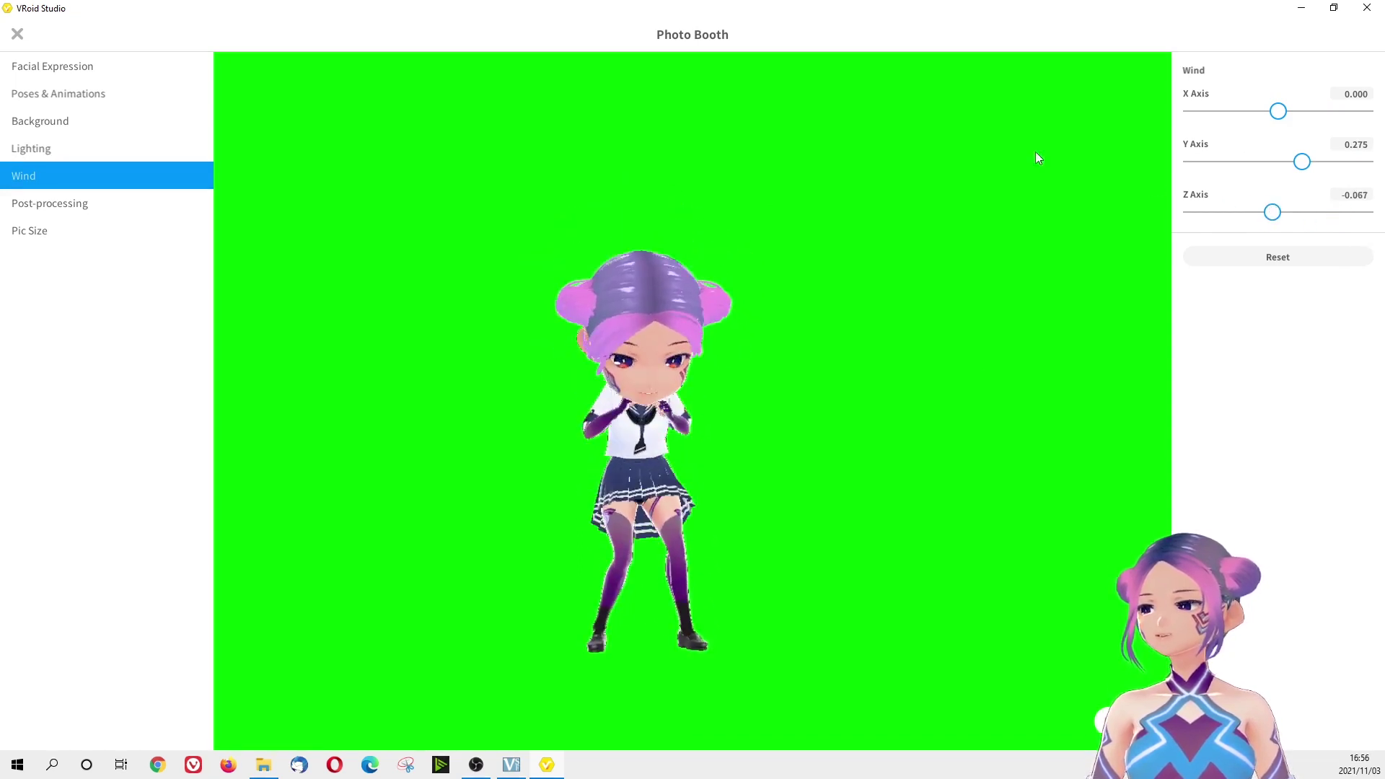
Preview the Comics, Bloom, Anti-aliasing and Motion Blur post-processing effects one at a time, turning each one off again
{"action": "left_click", "coordinate": [136, 210]}
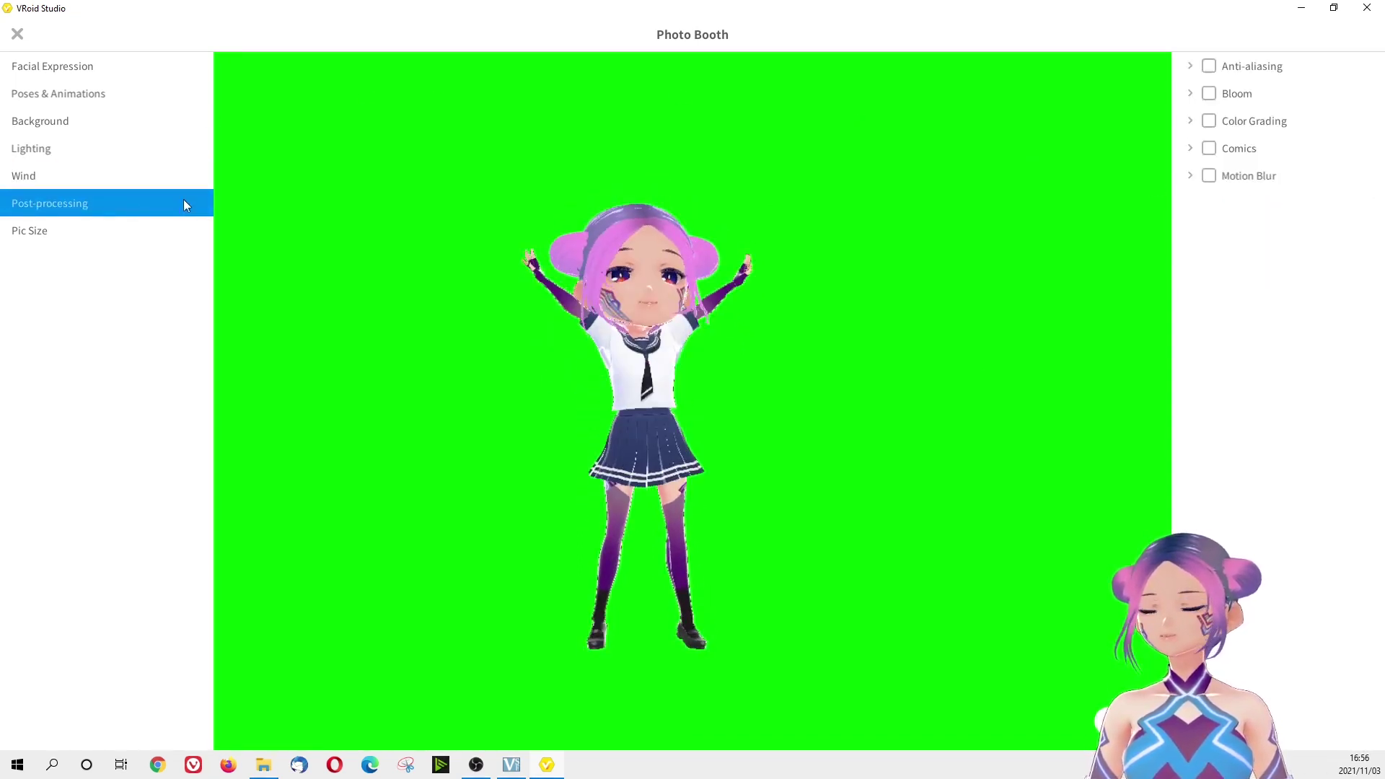
{"action": "left_click", "coordinate": [1211, 149]}
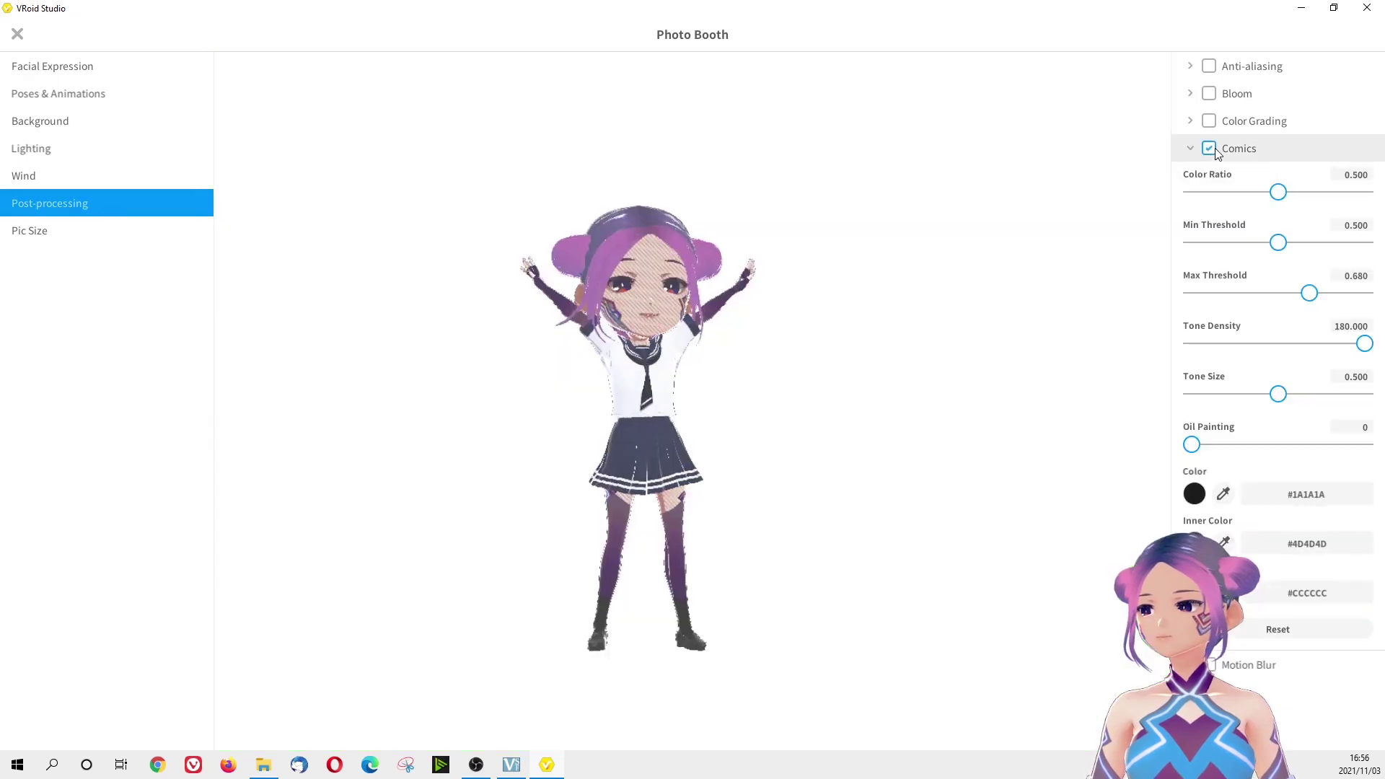
{"action": "left_click", "coordinate": [1210, 149]}
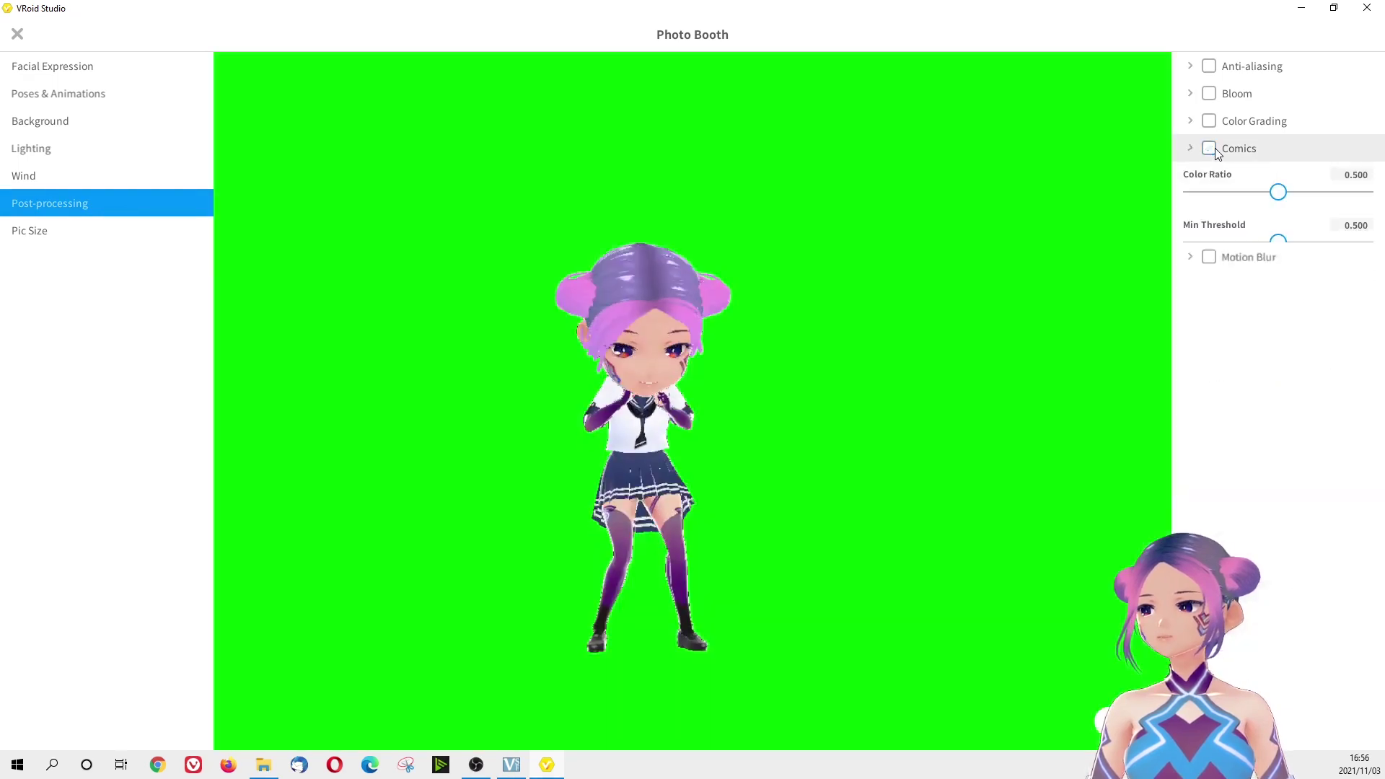
{"action": "left_click", "coordinate": [1219, 94]}
{"action": "left_click", "coordinate": [1220, 95]}
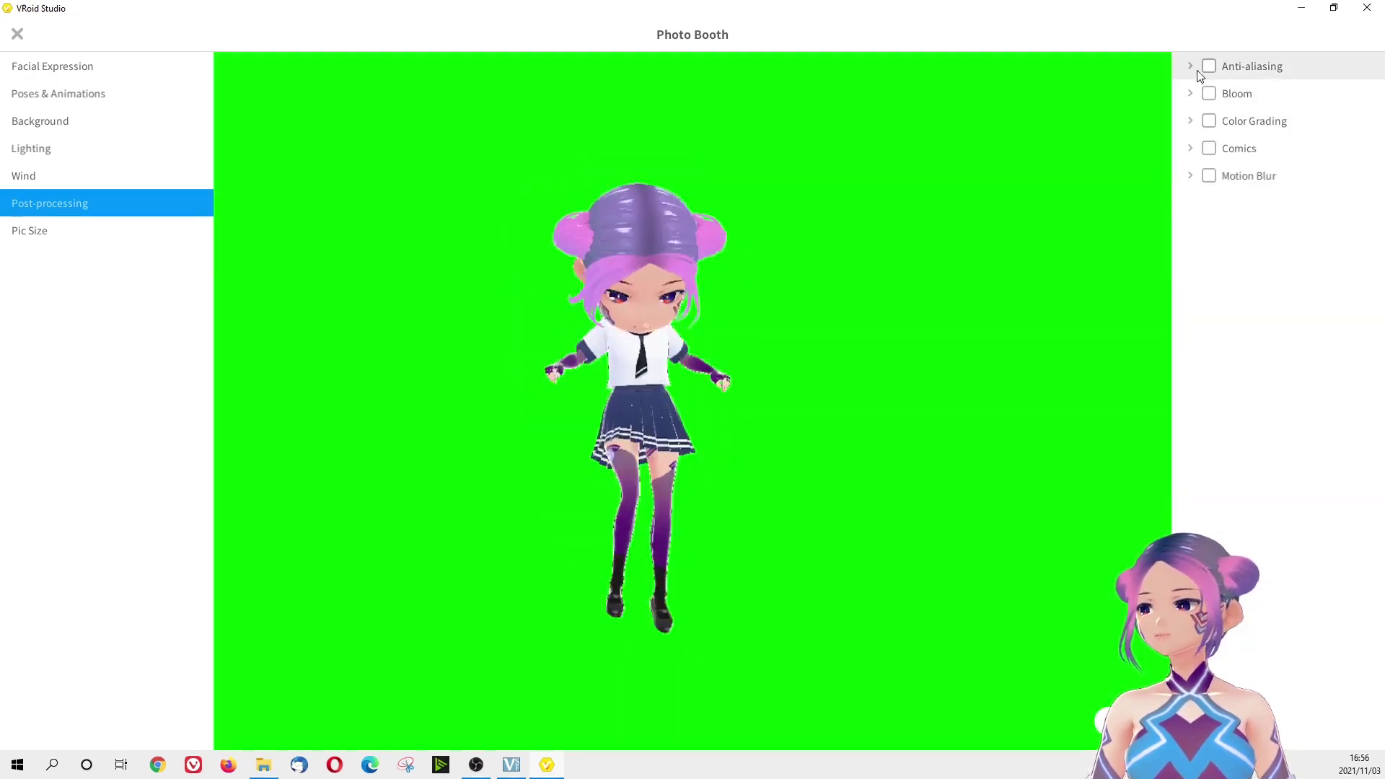
{"action": "left_click", "coordinate": [1208, 66]}
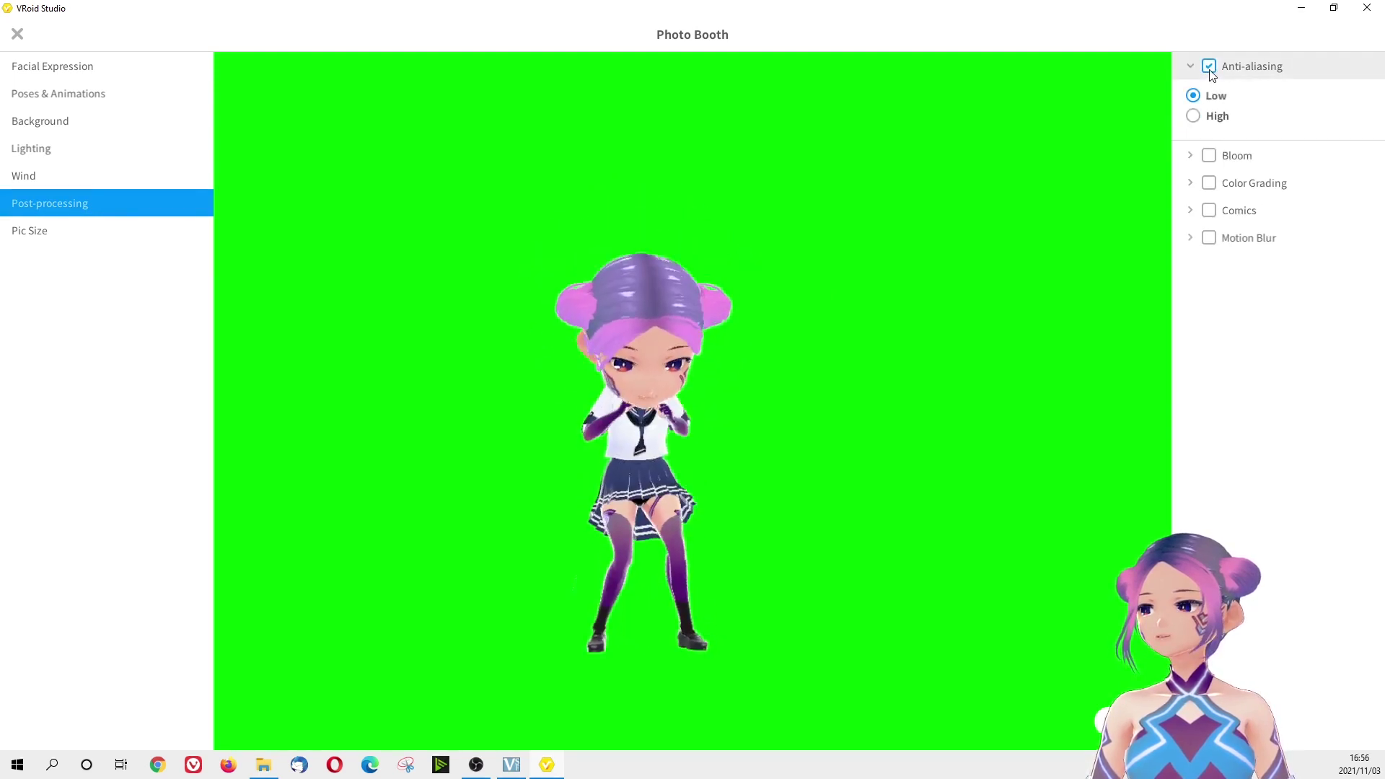
{"action": "left_click", "coordinate": [1210, 68]}
{"action": "left_click", "coordinate": [1216, 183]}
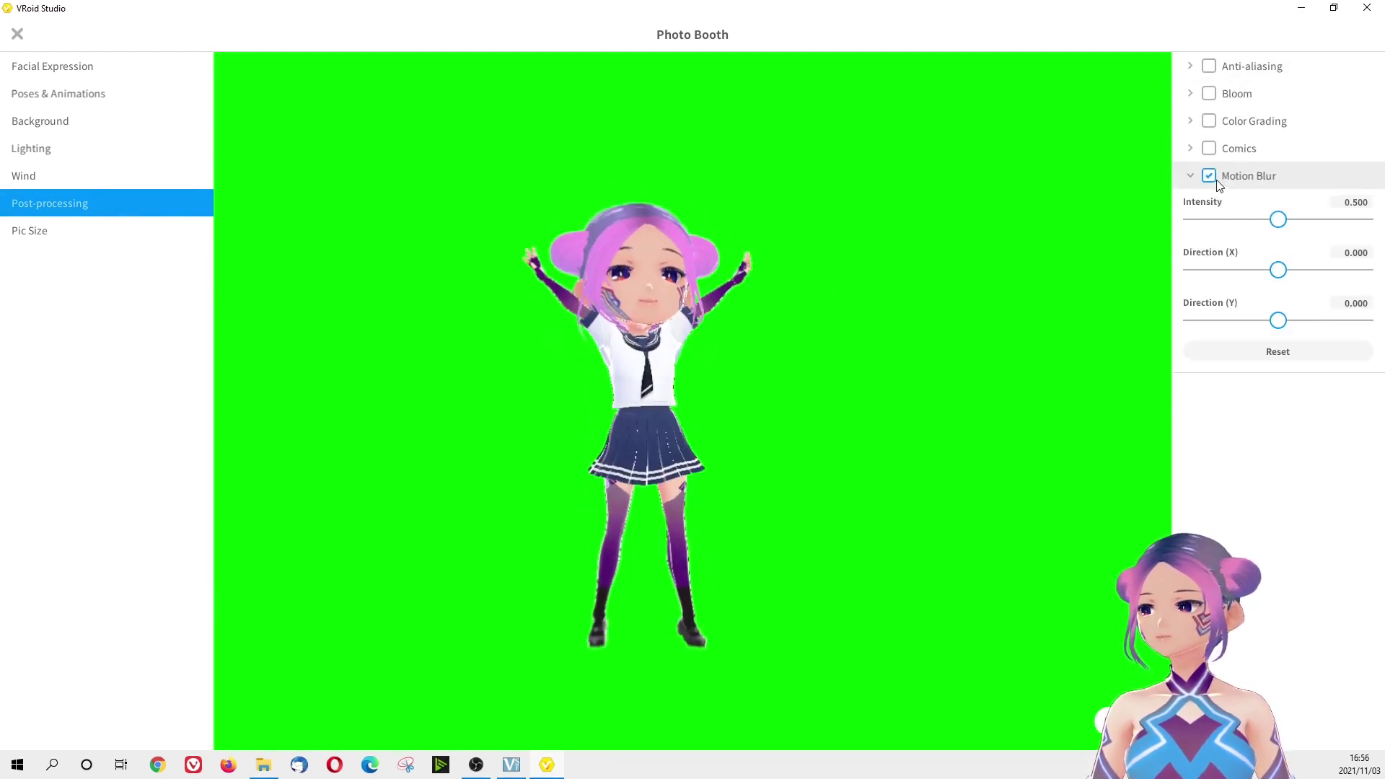
{"action": "left_click", "coordinate": [1215, 178]}
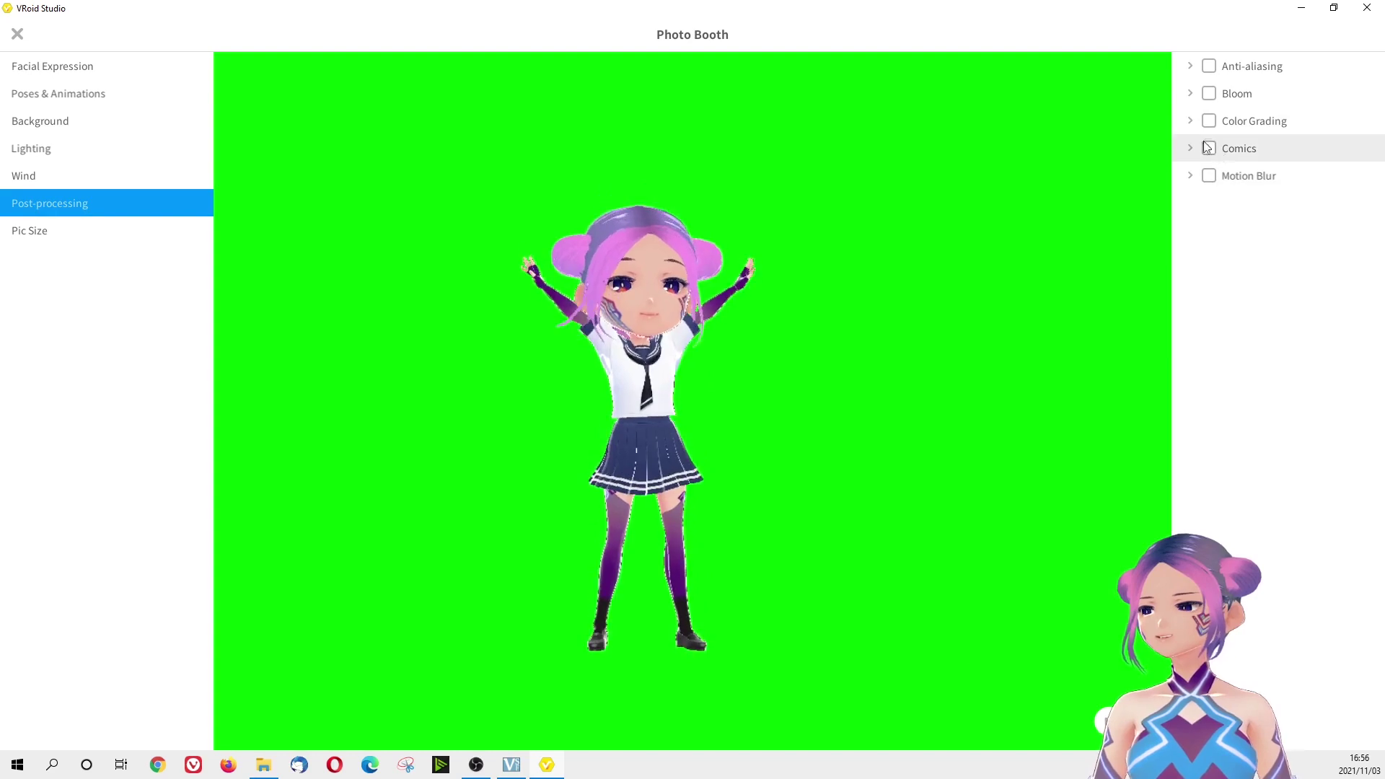
Set the picture height to 654 px, save a photo to the Desktop as funko, and leave the Photo Booth
{"action": "left_click", "coordinate": [78, 231]}
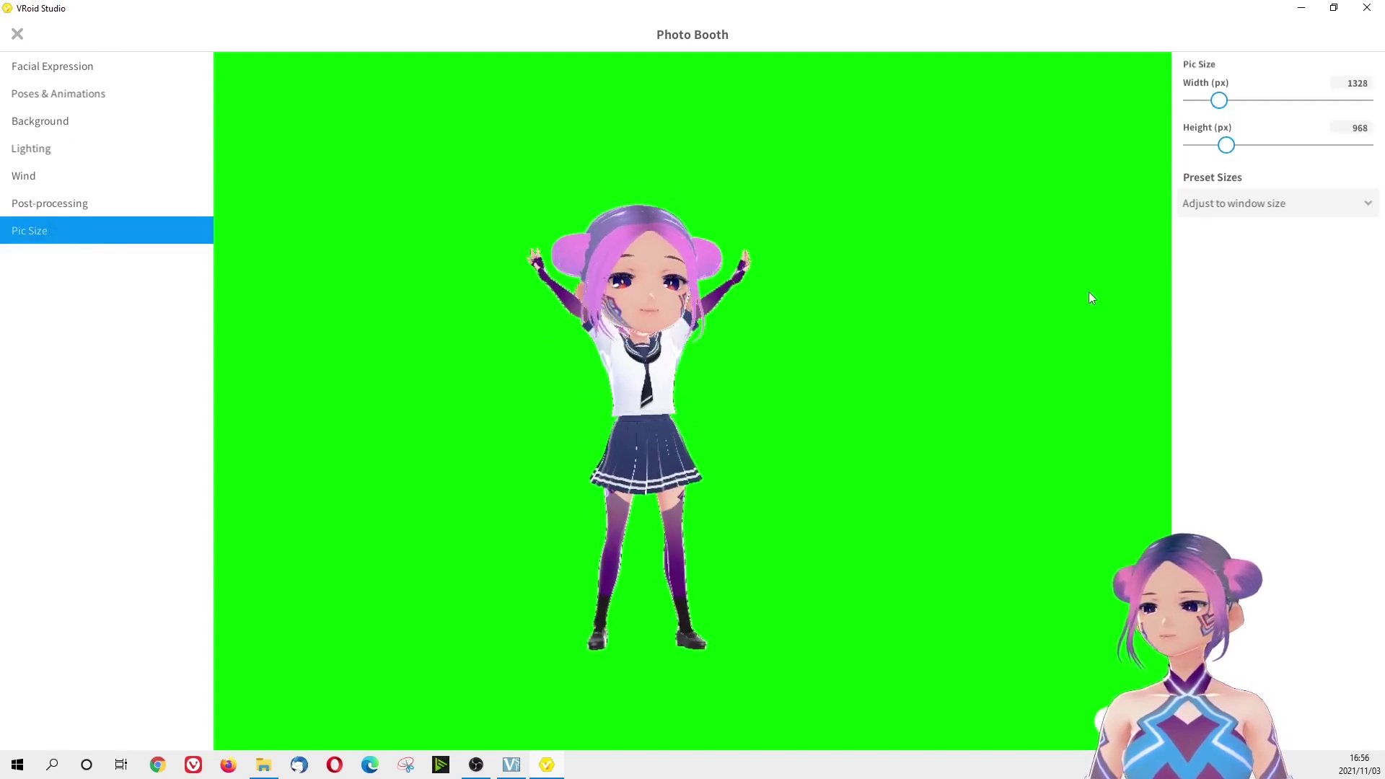
{"action": "left_click_drag", "start_coordinate": [1238, 149], "coordinate": [1214, 163]}
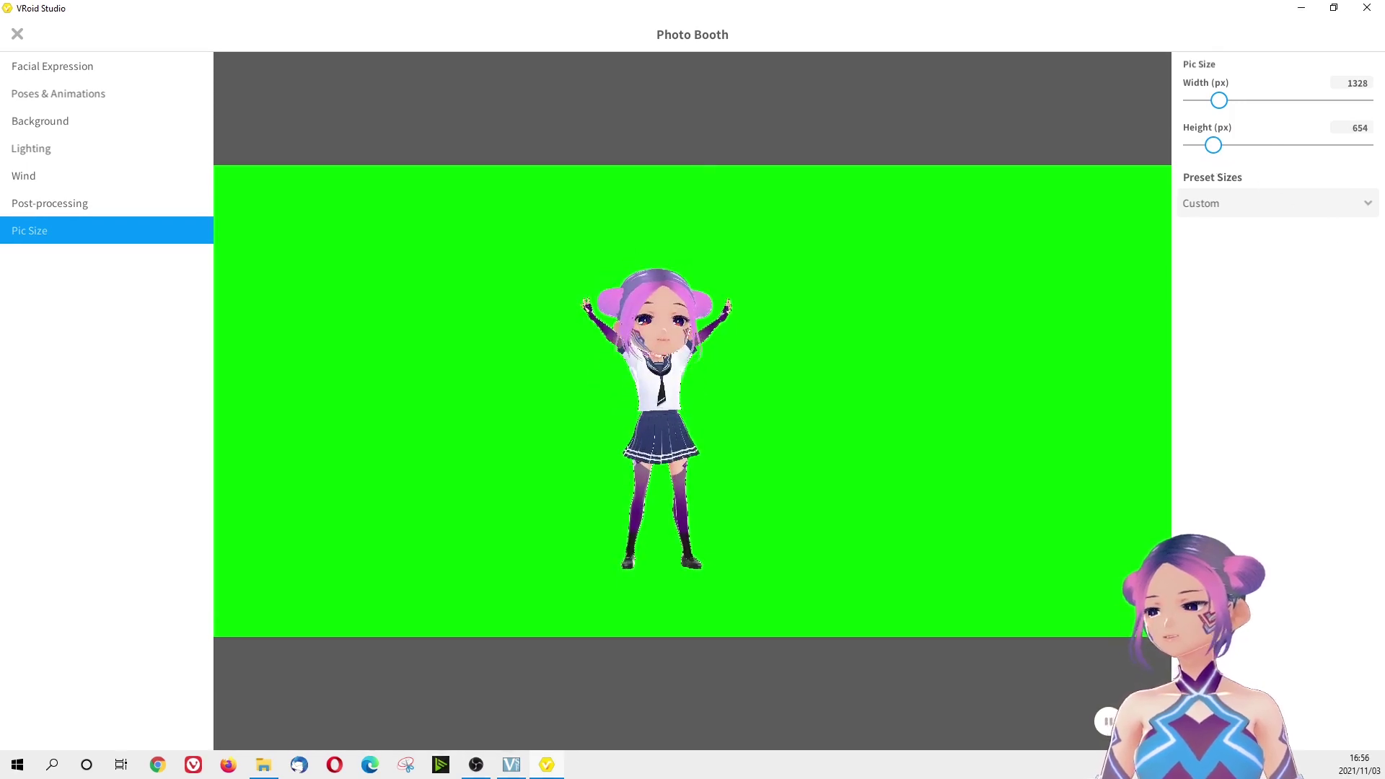
{"action": "left_click", "coordinate": [1105, 721]}
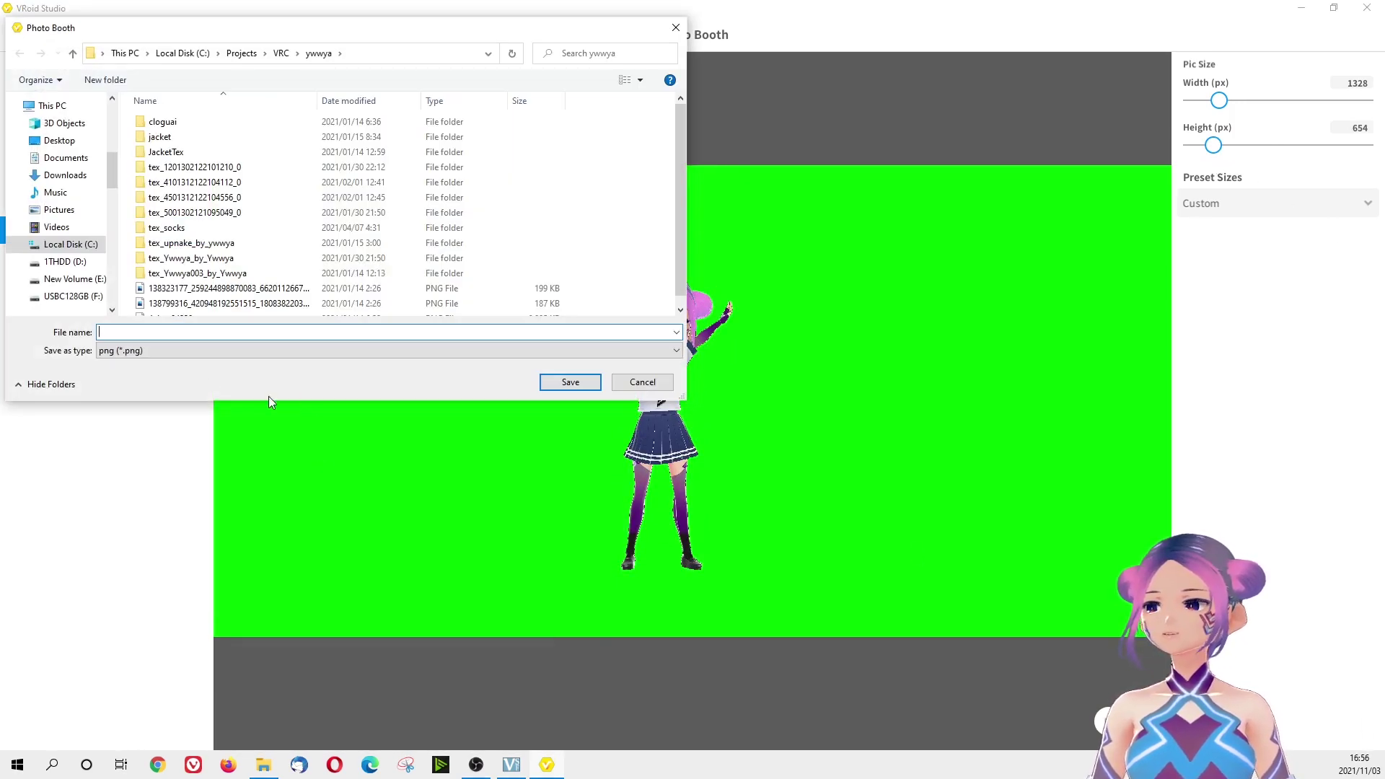
{"action": "left_click", "coordinate": [68, 140]}
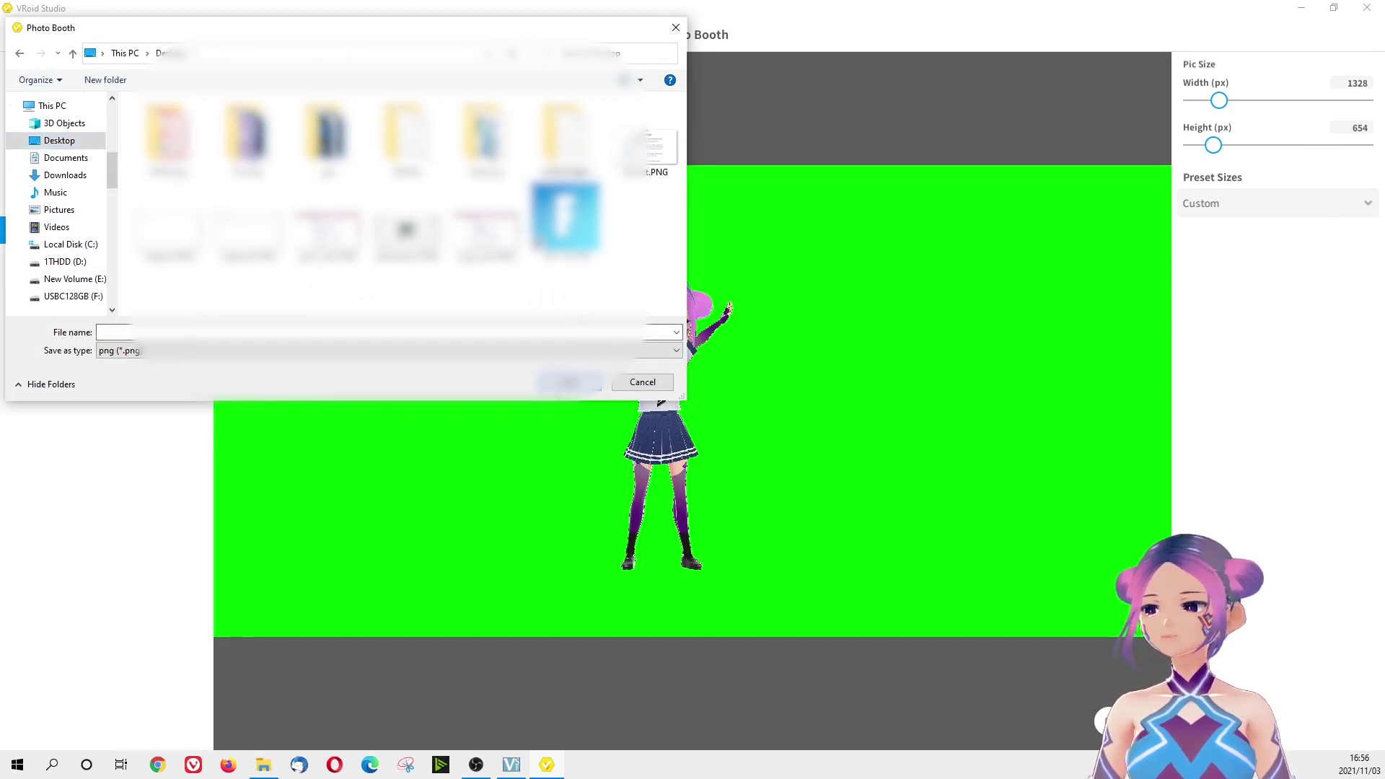
{"action": "type", "text": "fun"}
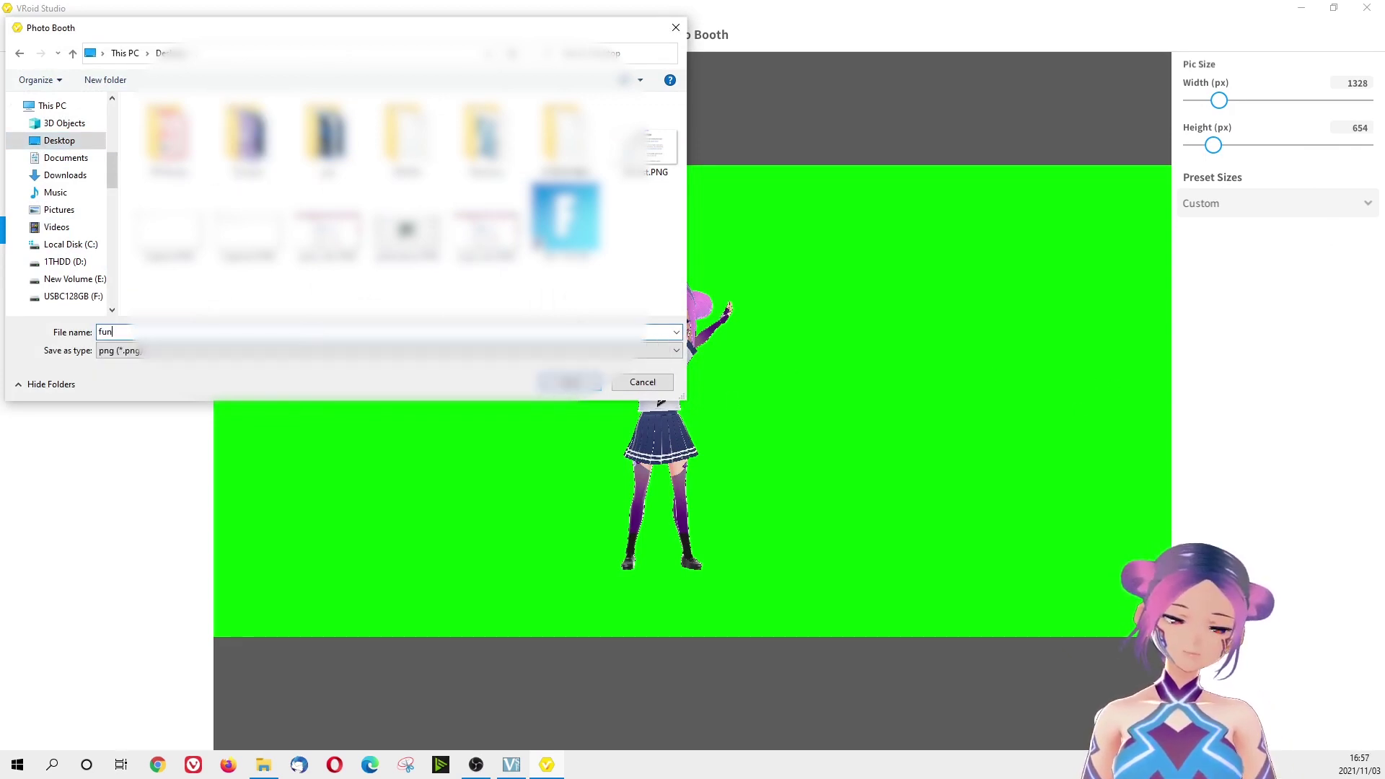
{"action": "type", "text": "ko"}
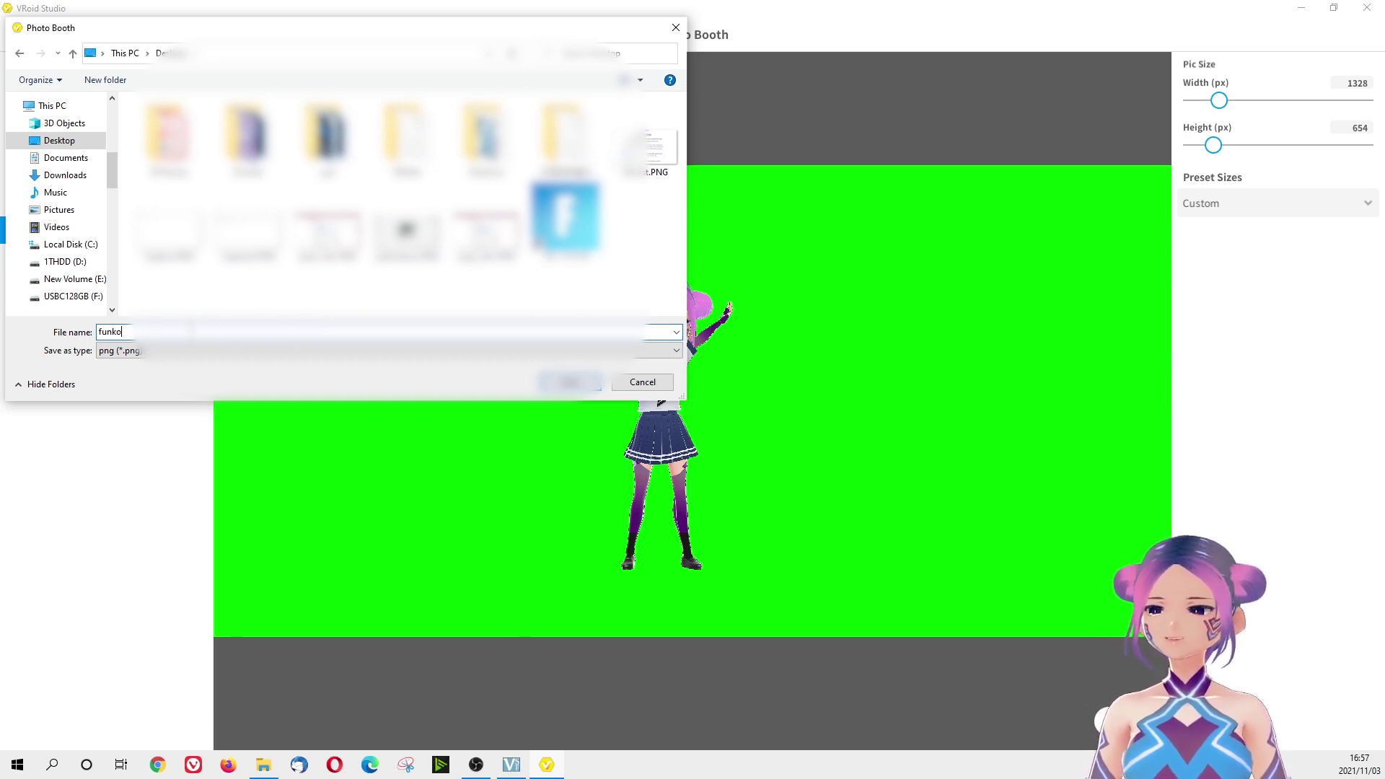
{"action": "left_click", "coordinate": [595, 381]}
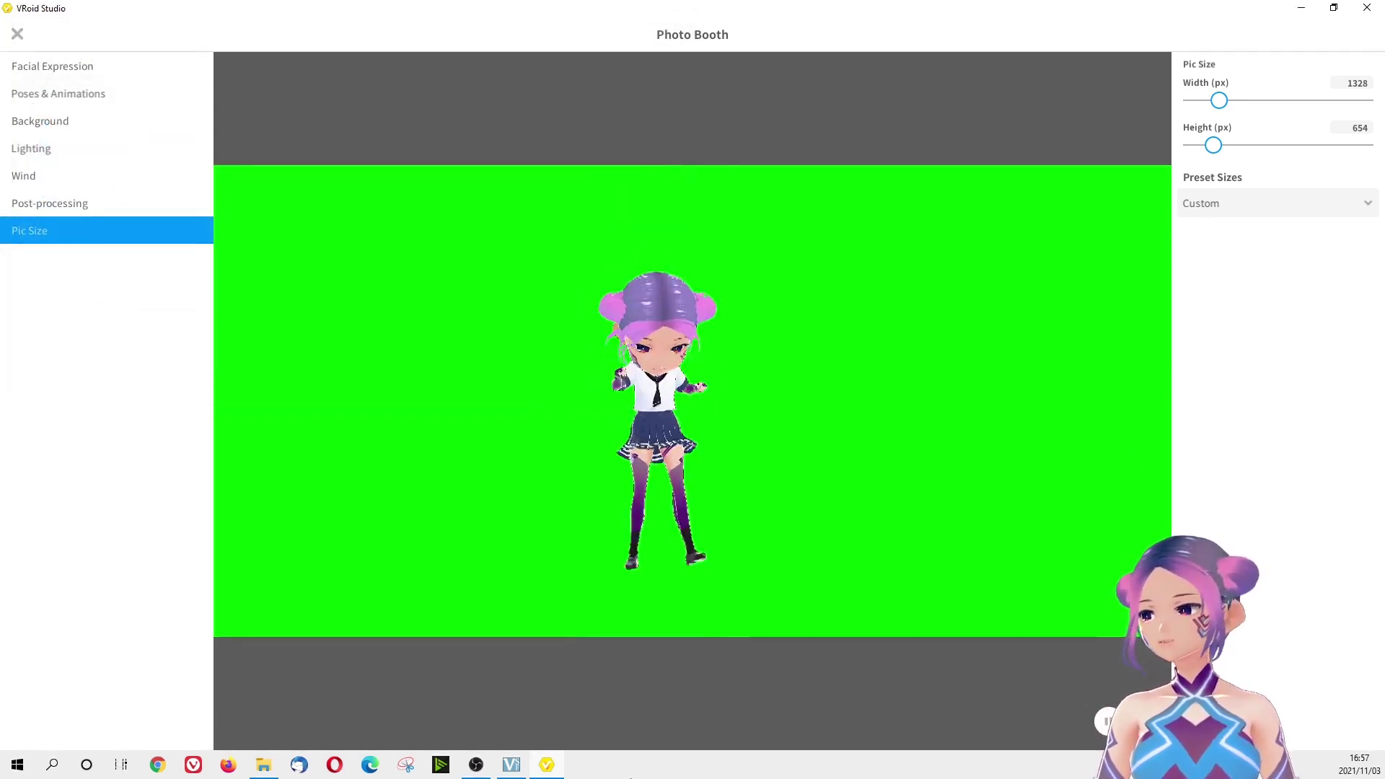
{"action": "left_click", "coordinate": [17, 34]}
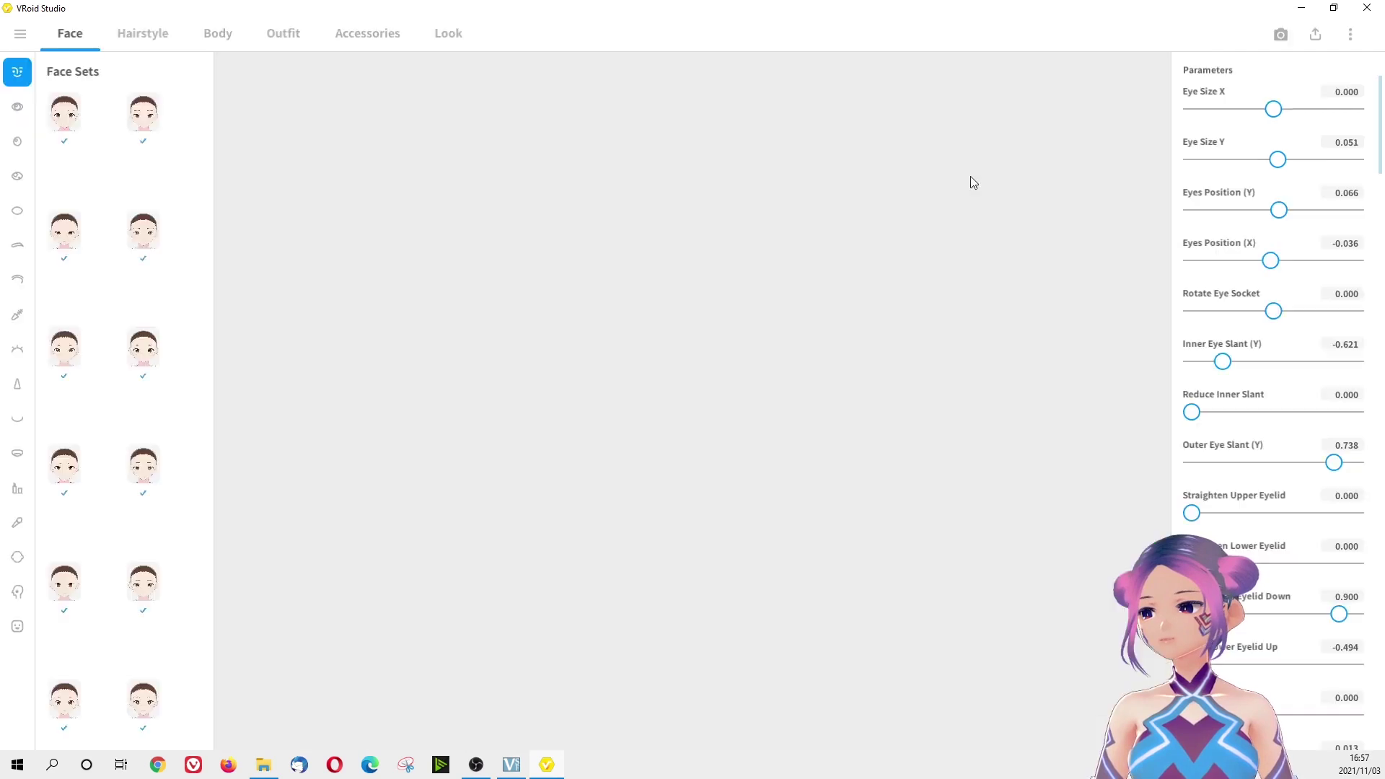
Examine the VRM export settings, including the avatar information, personality and license options, and leave without exporting
{"action": "left_click", "coordinate": [1324, 43]}
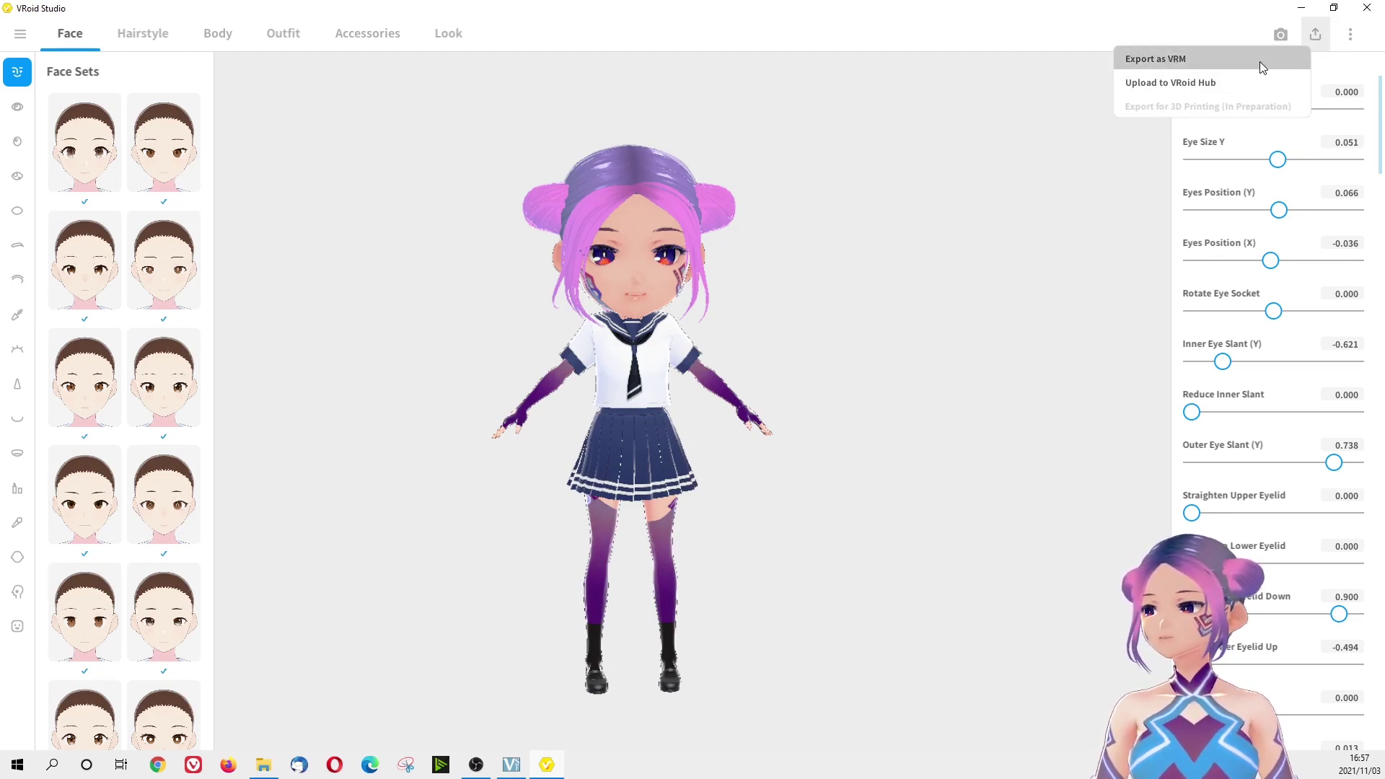
{"action": "left_click", "coordinate": [1156, 58]}
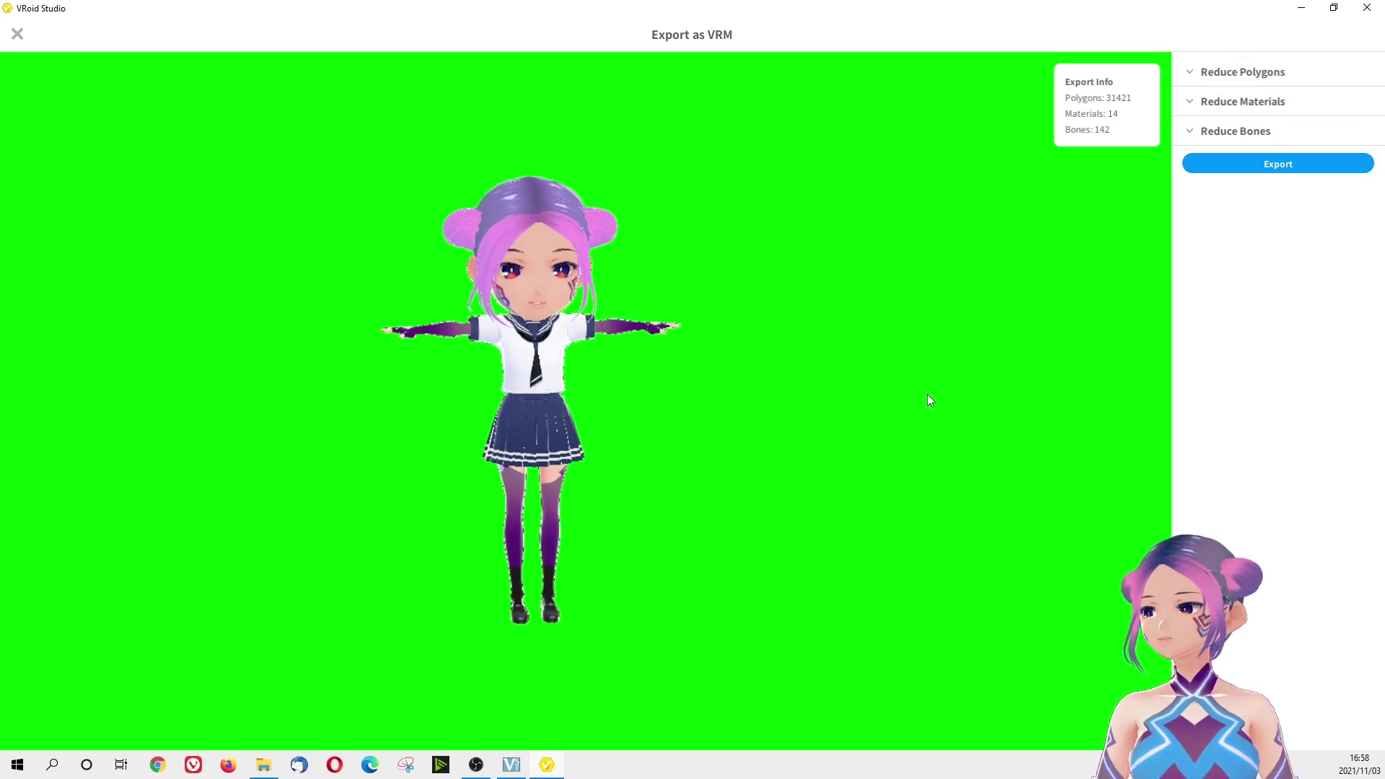
{"action": "left_click", "coordinate": [1218, 173]}
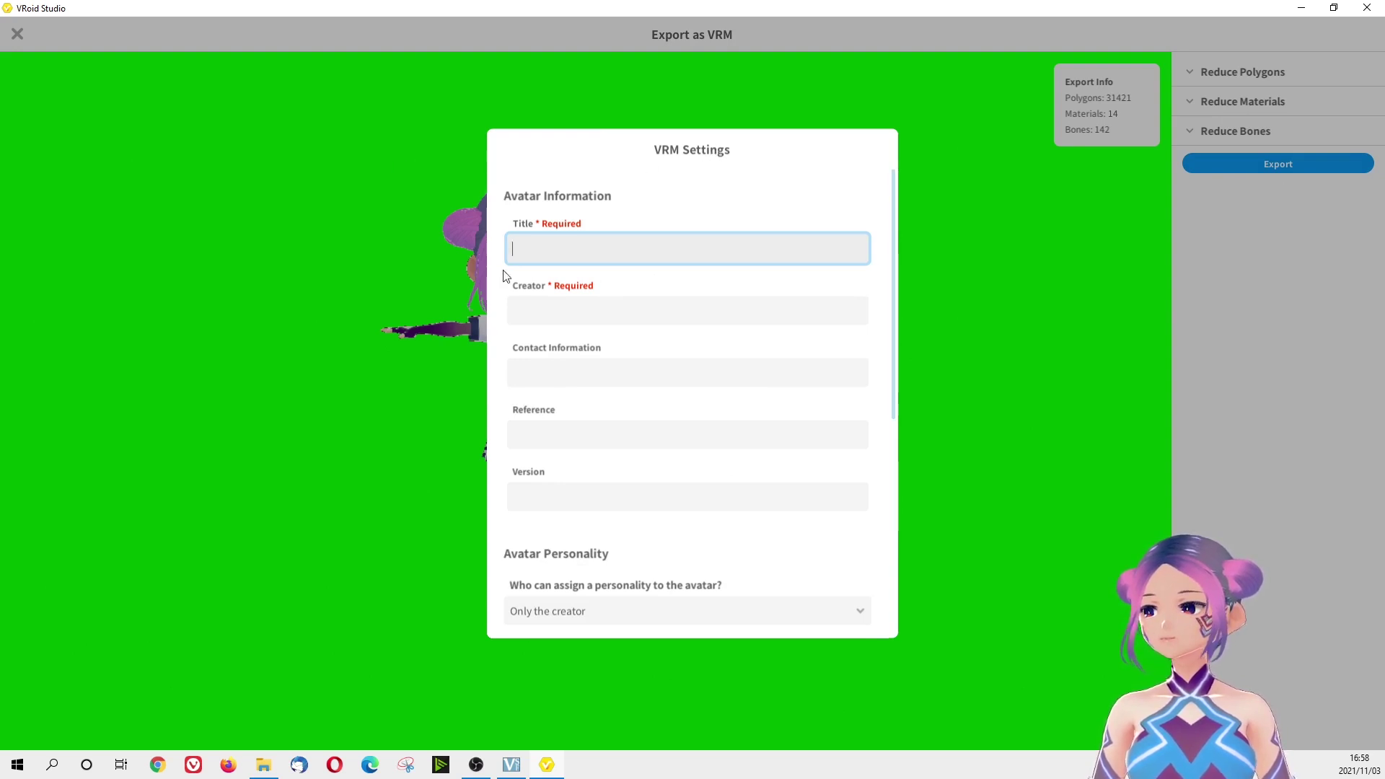
{"action": "scroll", "coordinate": [656, 425], "scroll_direction": "down", "scroll_amount": 6}
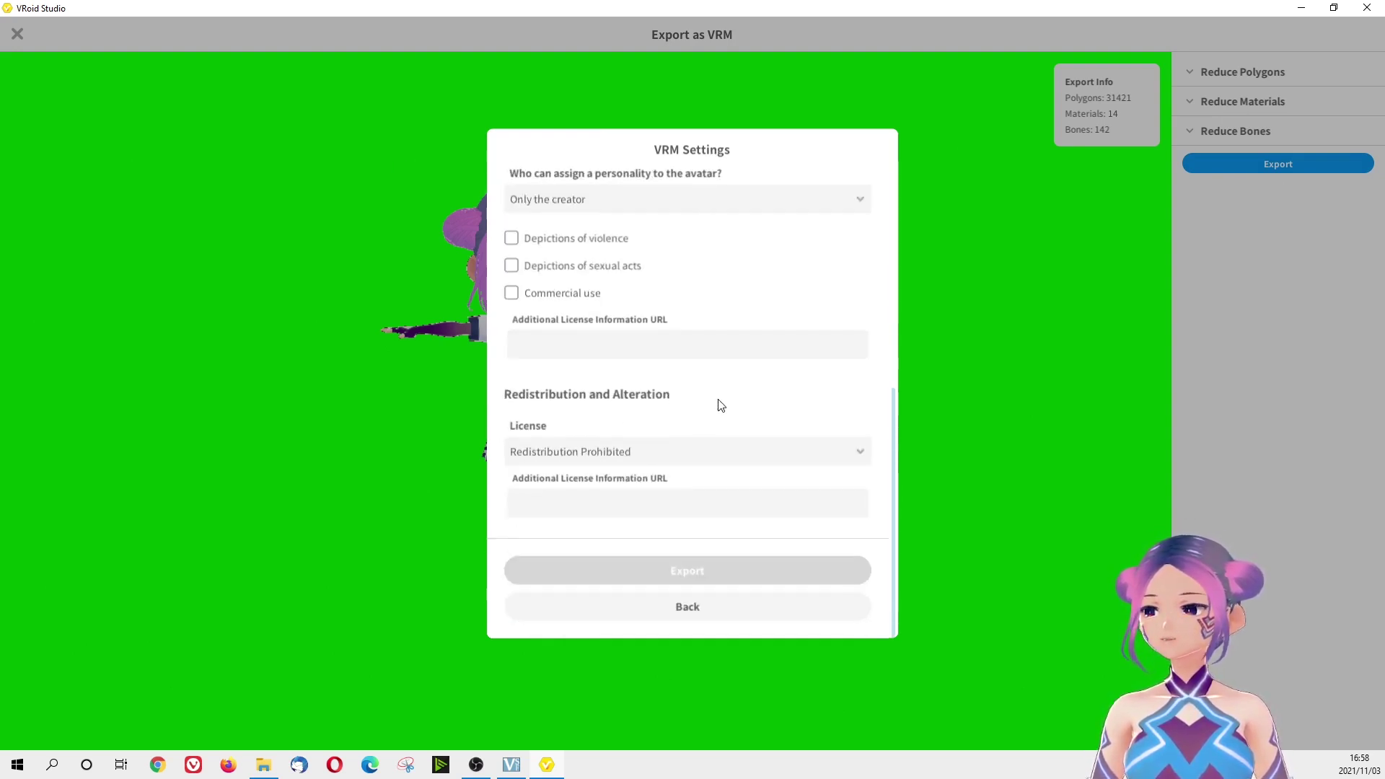
{"action": "scroll", "coordinate": [729, 413], "scroll_direction": "up", "scroll_amount": 8}
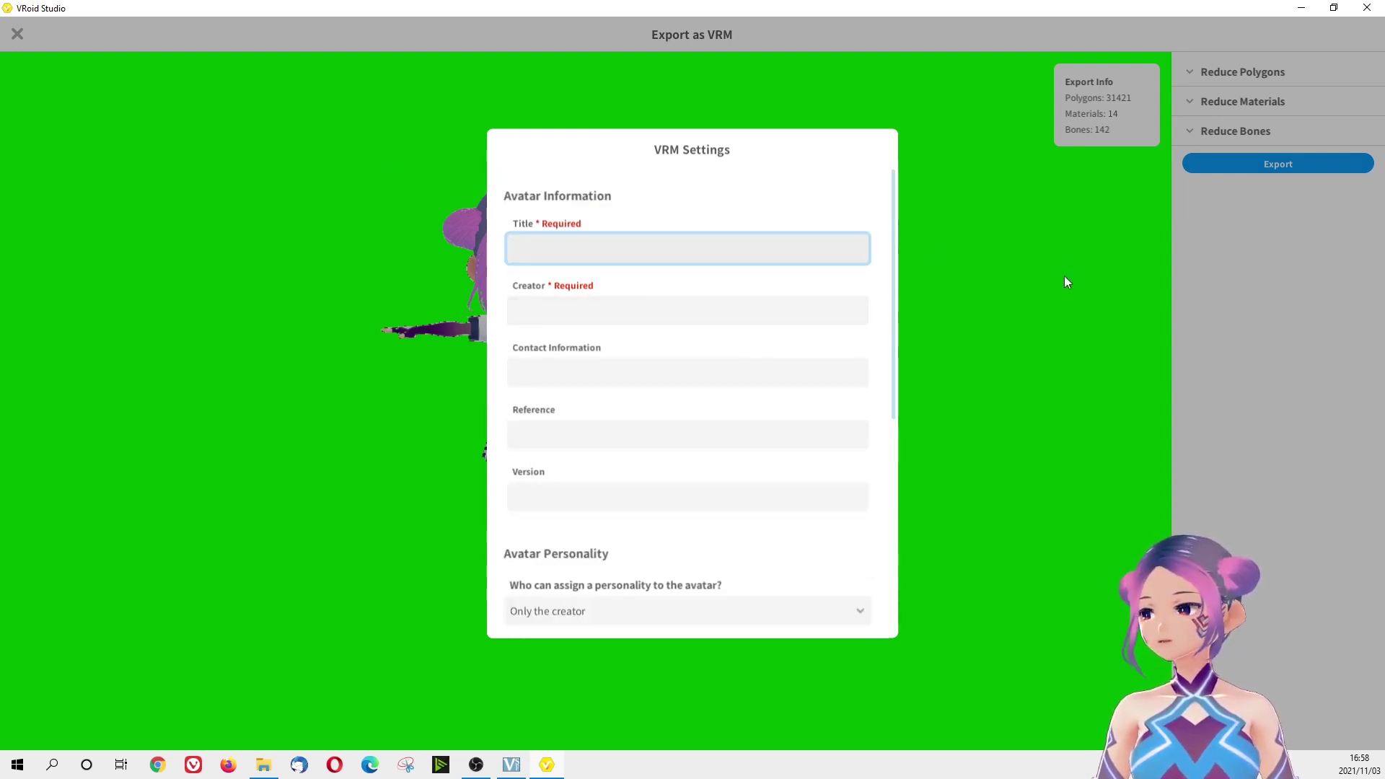
{"action": "left_click", "coordinate": [1075, 278]}
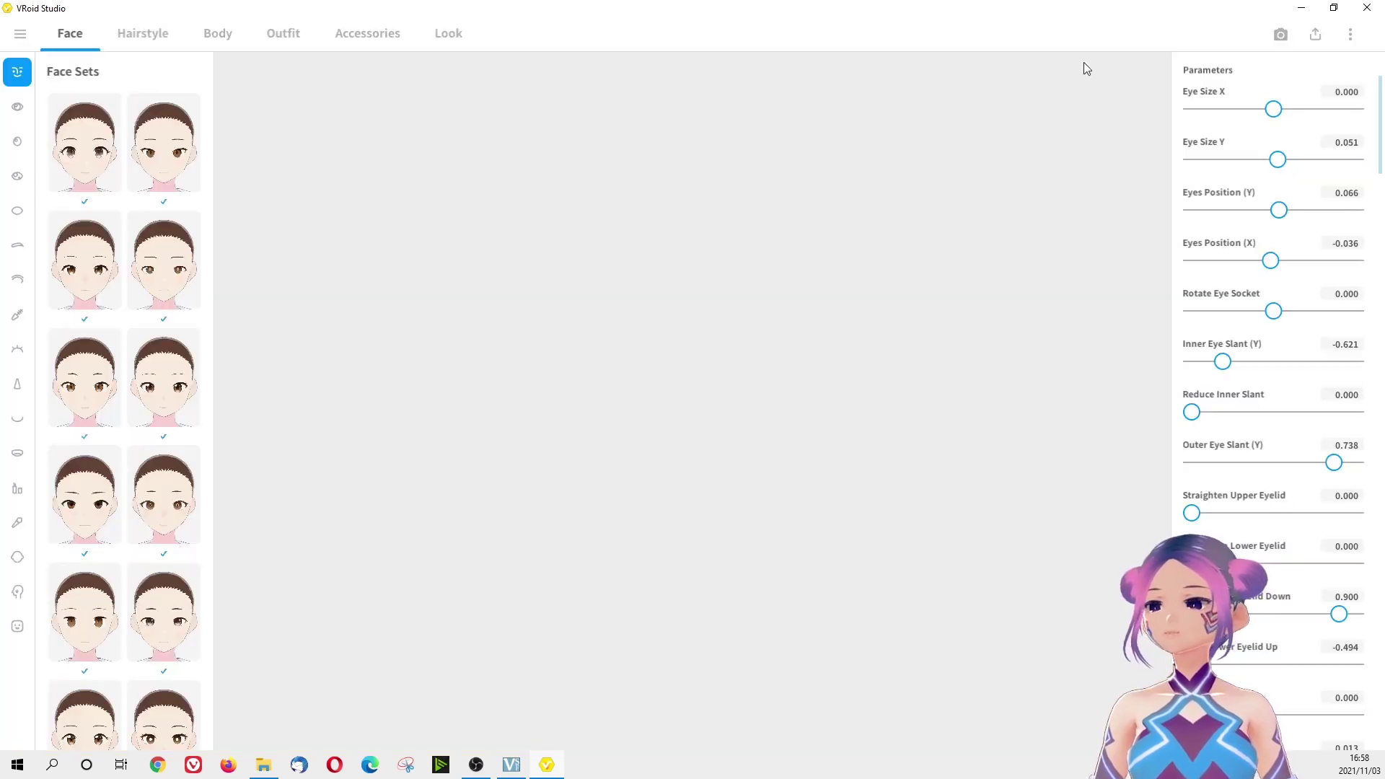
Start an upload to VRoid Hub, log in by pasting the authorization code, and move the browser window out of the way
{"action": "left_click", "coordinate": [1314, 36]}
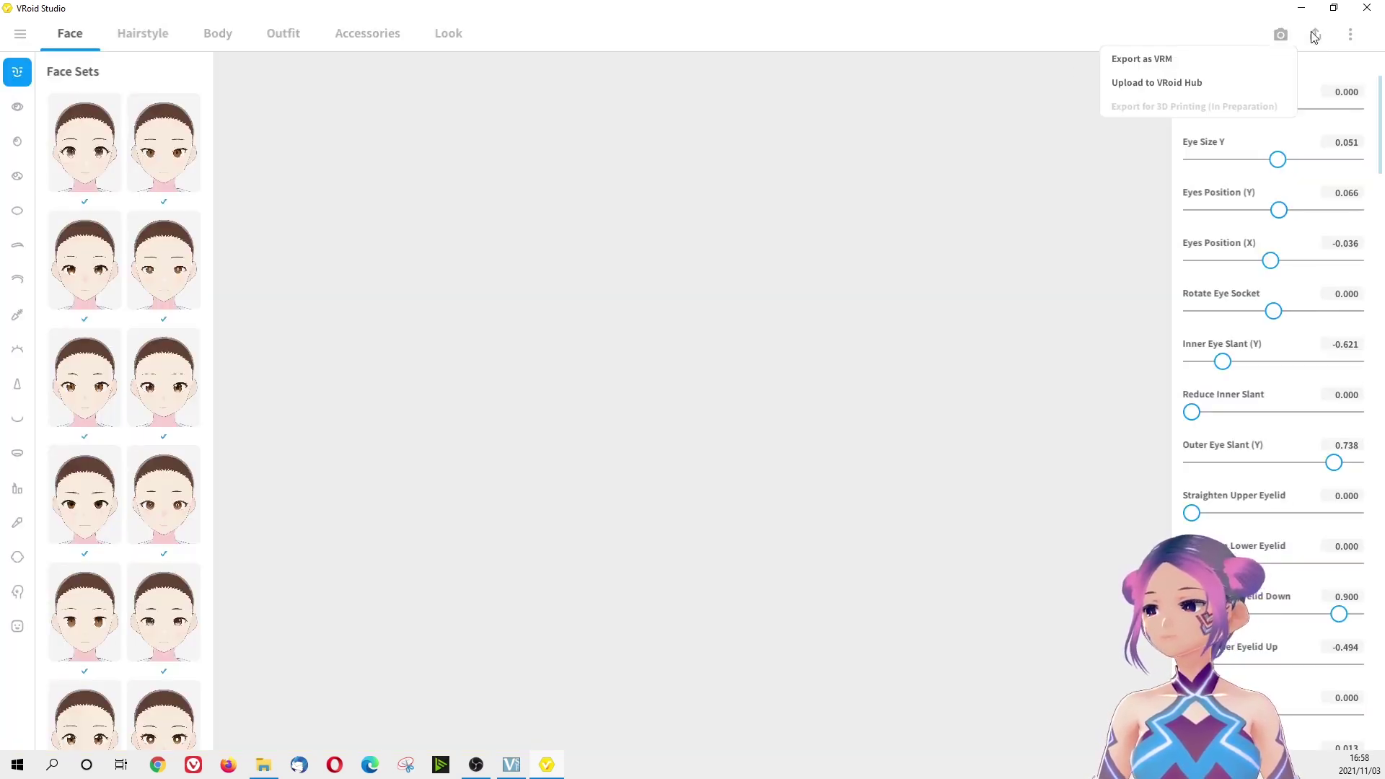
{"action": "left_click", "coordinate": [1192, 83]}
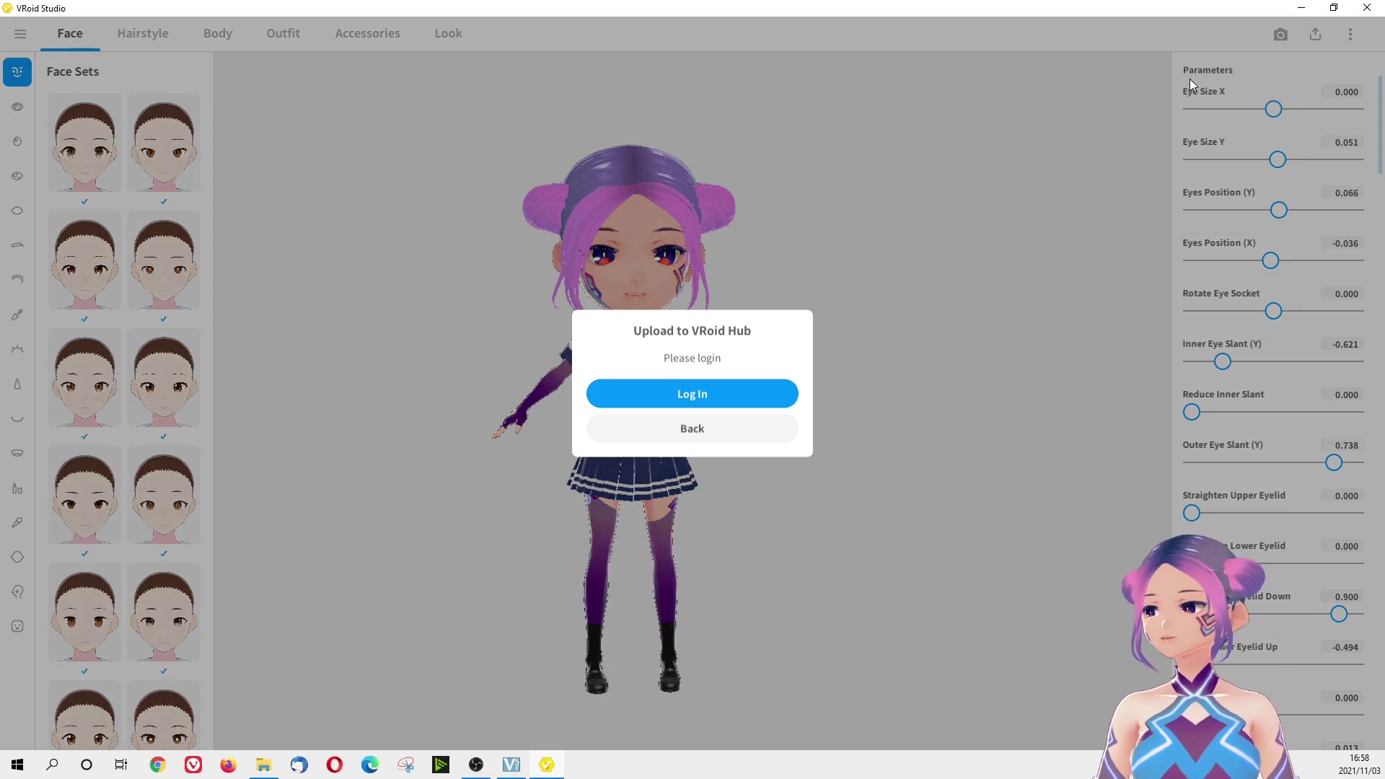
{"action": "left_click", "coordinate": [720, 395]}
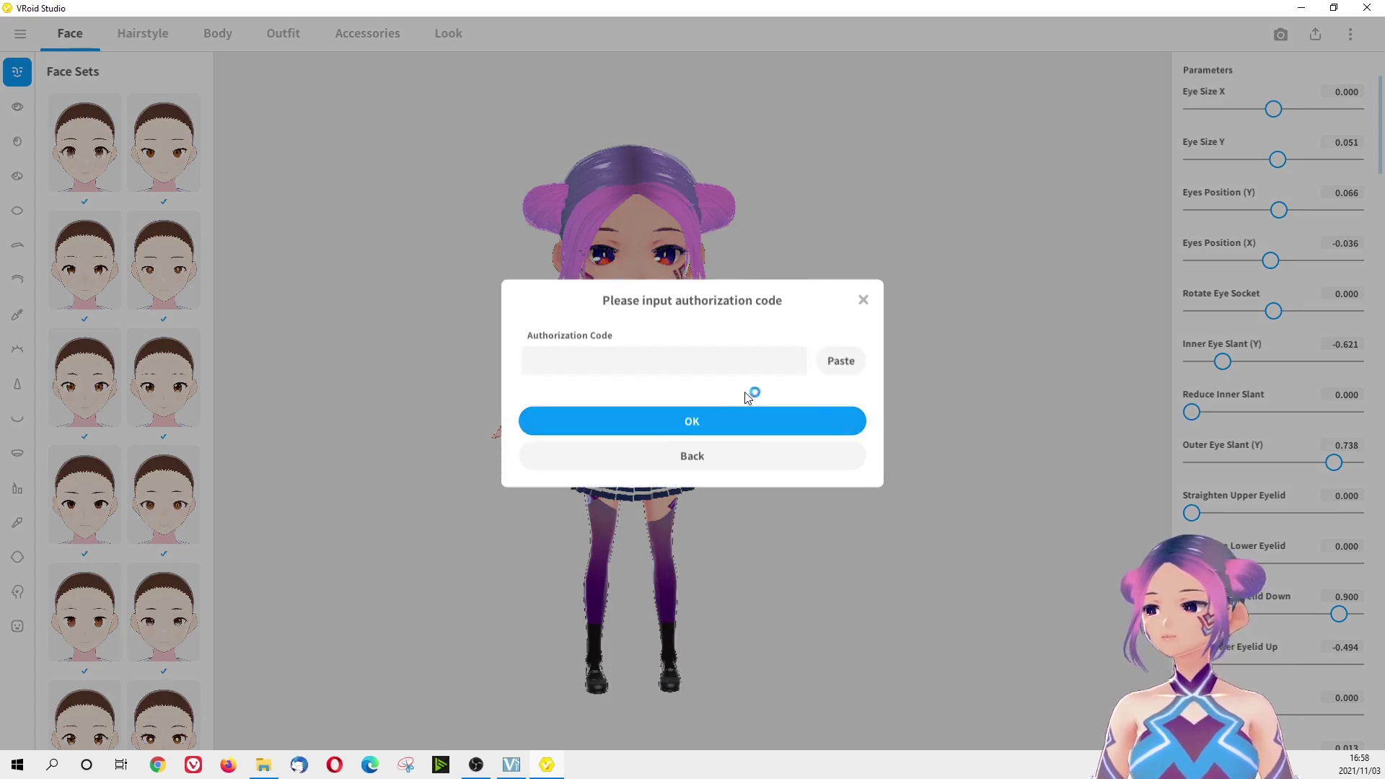
{"action": "left_click", "coordinate": [841, 361]}
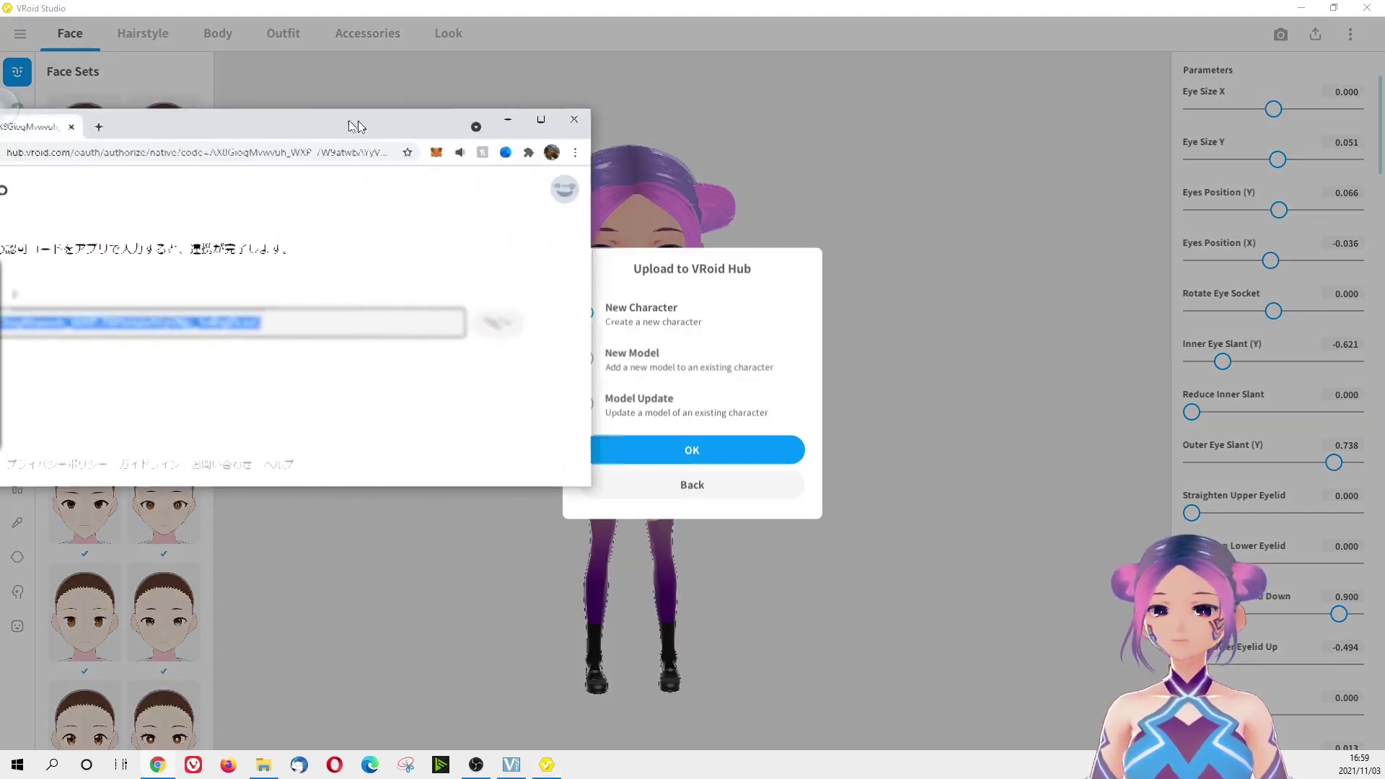
{"action": "left_click_drag", "start_coordinate": [358, 120], "coordinate": [238, 132]}
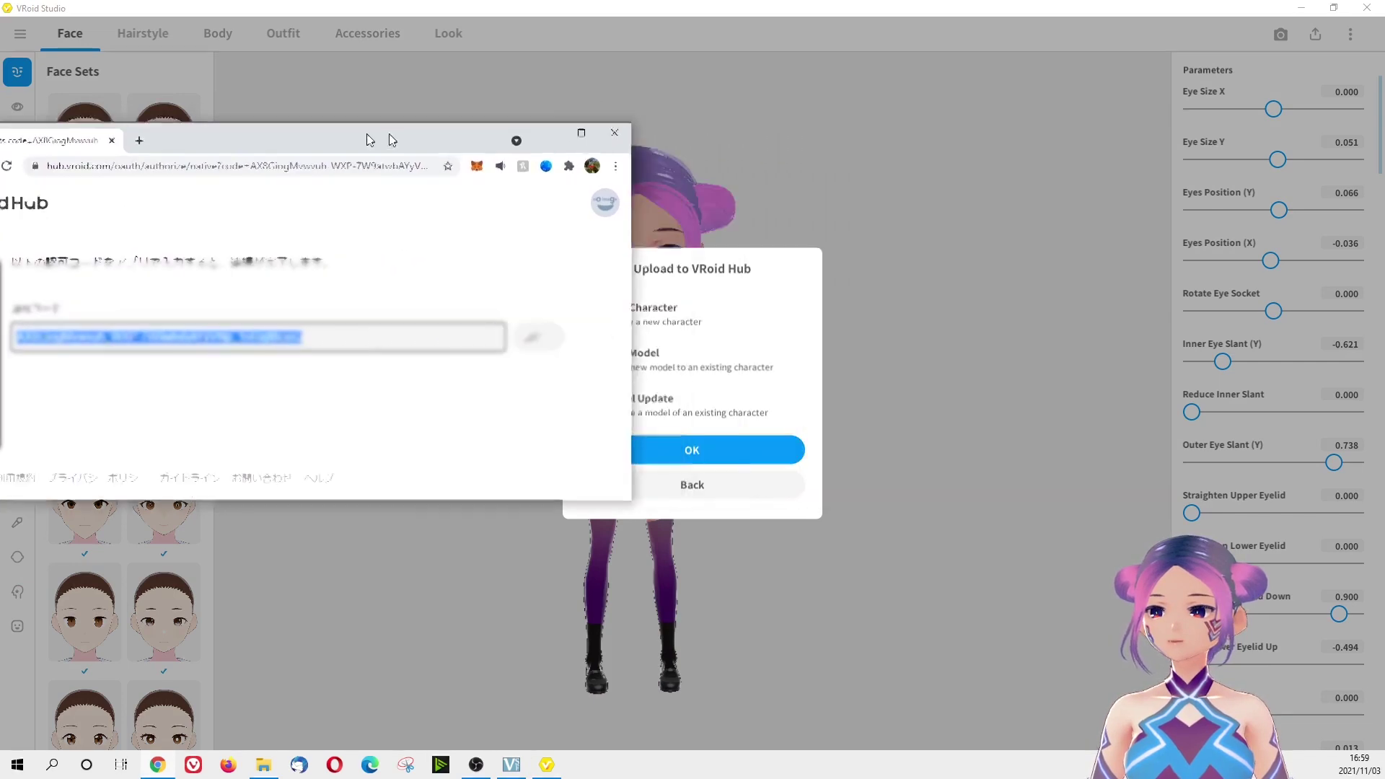
{"action": "left_click", "coordinate": [157, 764]}
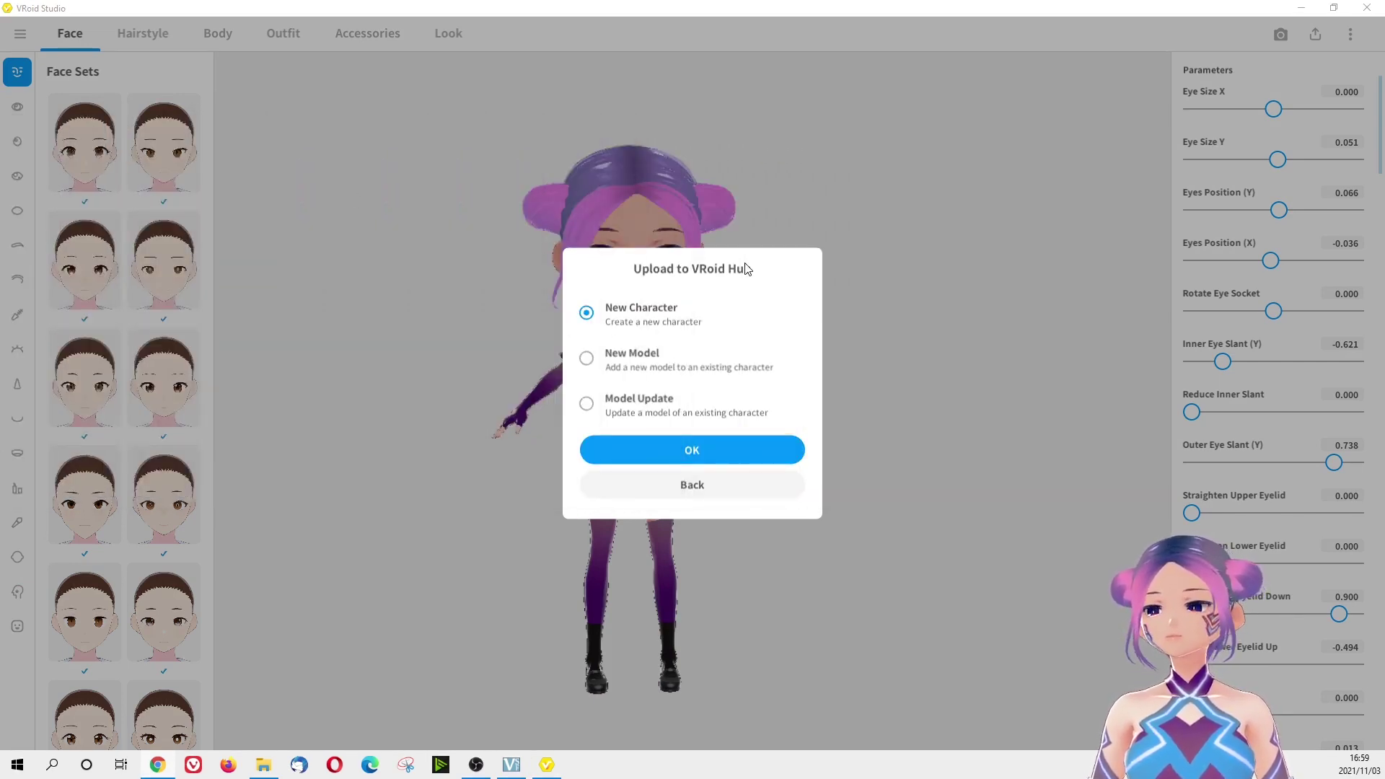
Create a new VRoid Hub character named SDme with the All Ages restriction, and take its whole-body thumbnail picture
{"action": "left_click", "coordinate": [754, 454]}
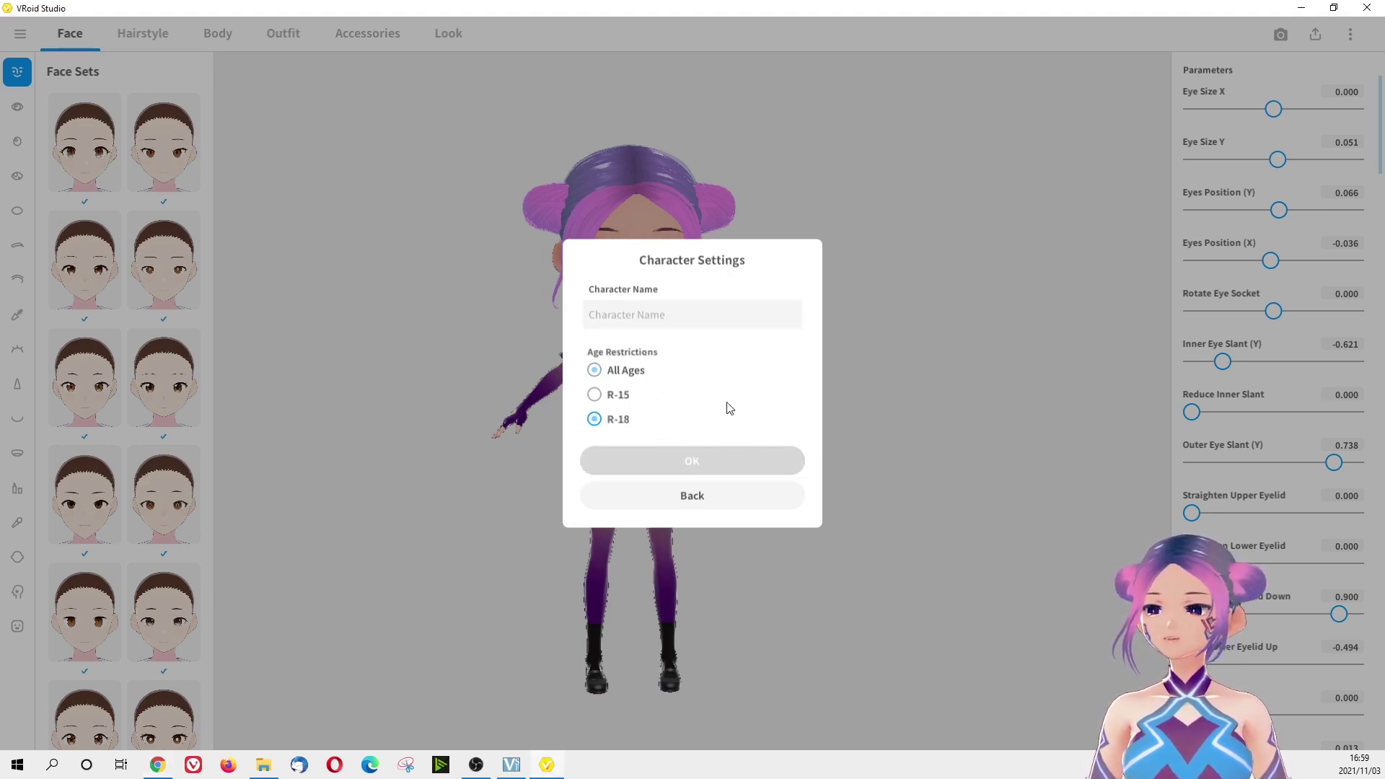
{"action": "left_click", "coordinate": [700, 303]}
{"action": "left_click", "coordinate": [595, 370]}
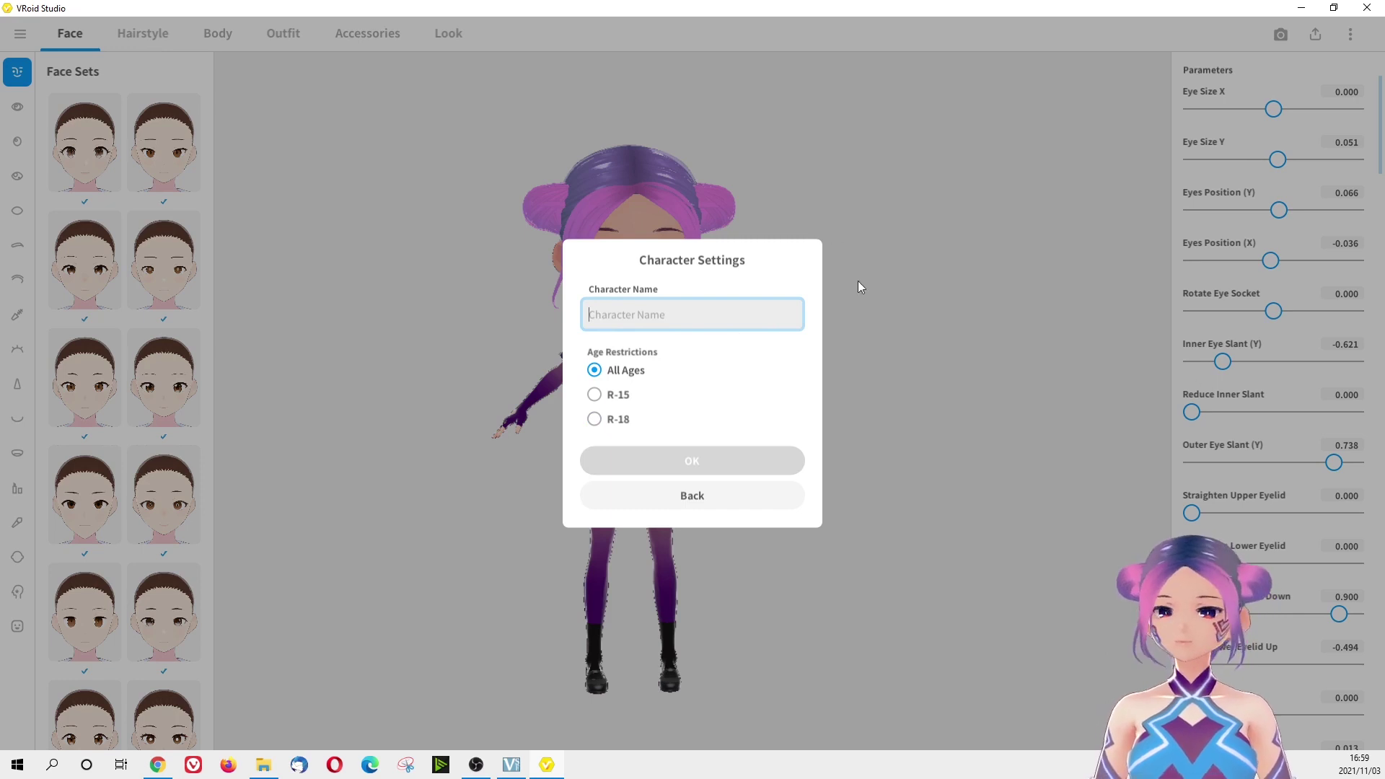
{"action": "type", "text": "SD"}
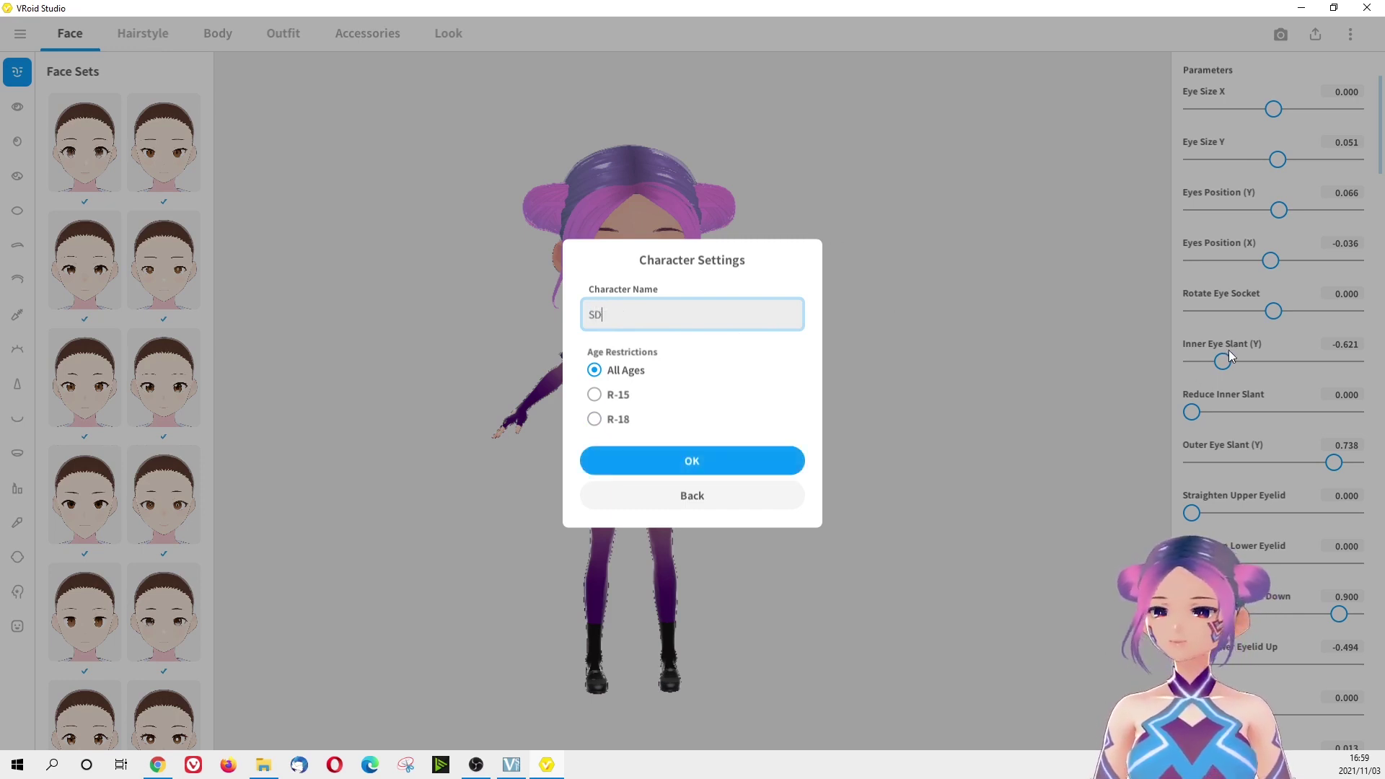
{"action": "type", "text": "m"}
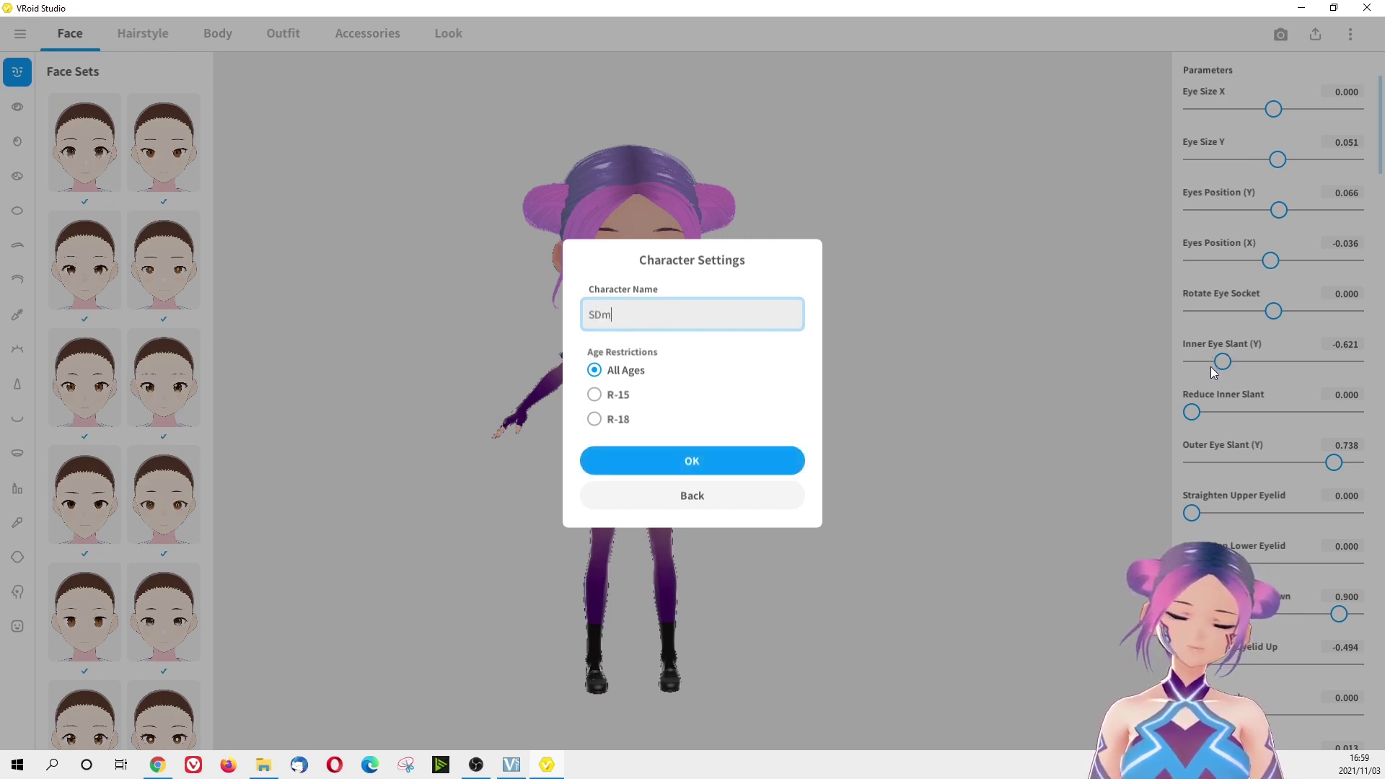
{"action": "type", "text": "e"}
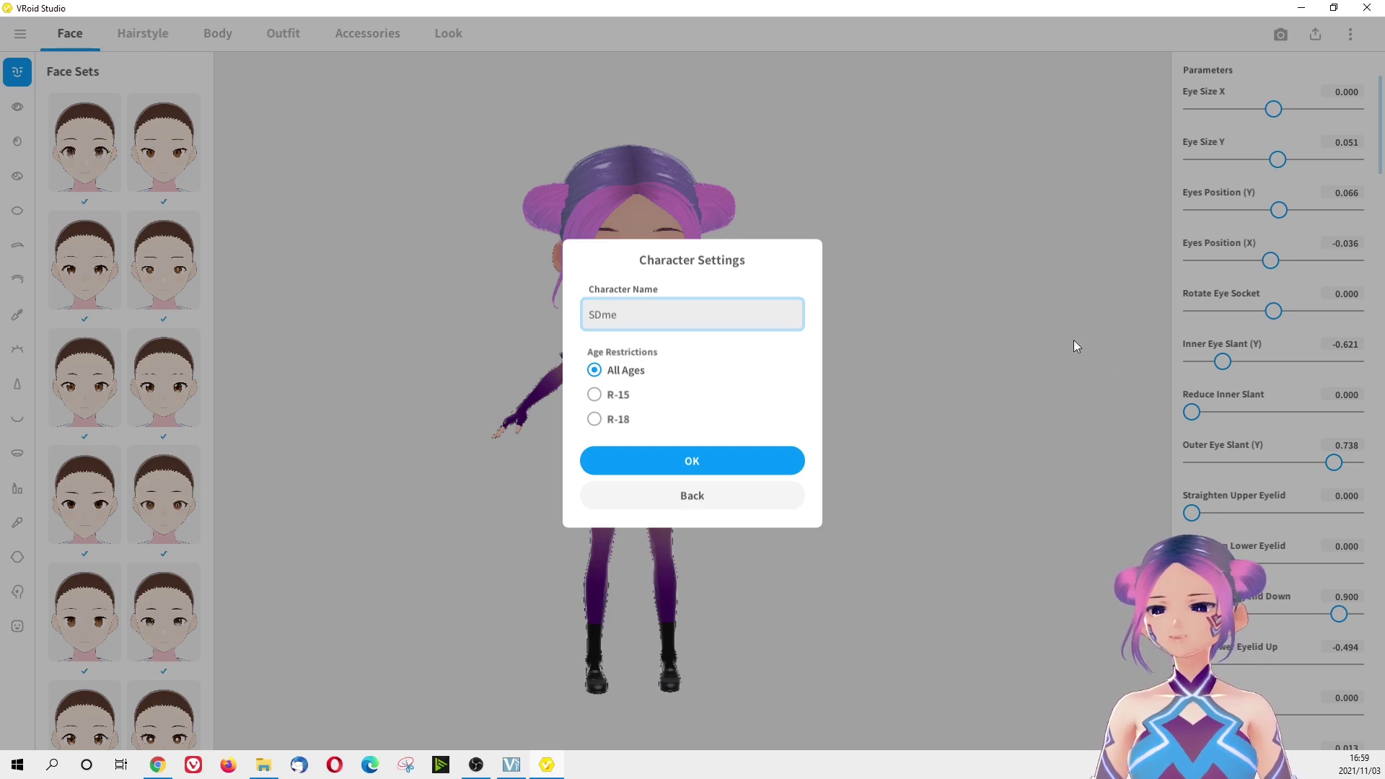
{"action": "left_click", "coordinate": [678, 461]}
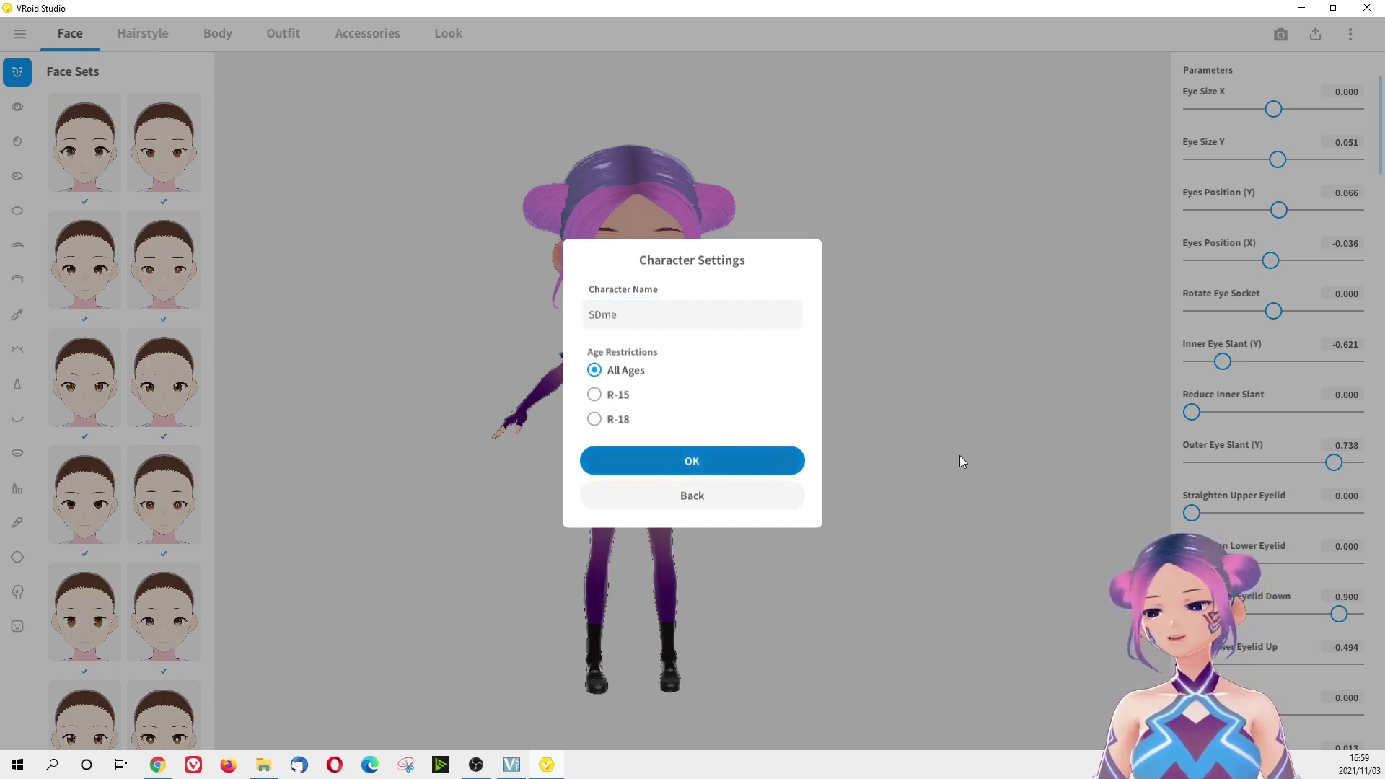
{"action": "left_click", "coordinate": [750, 465]}
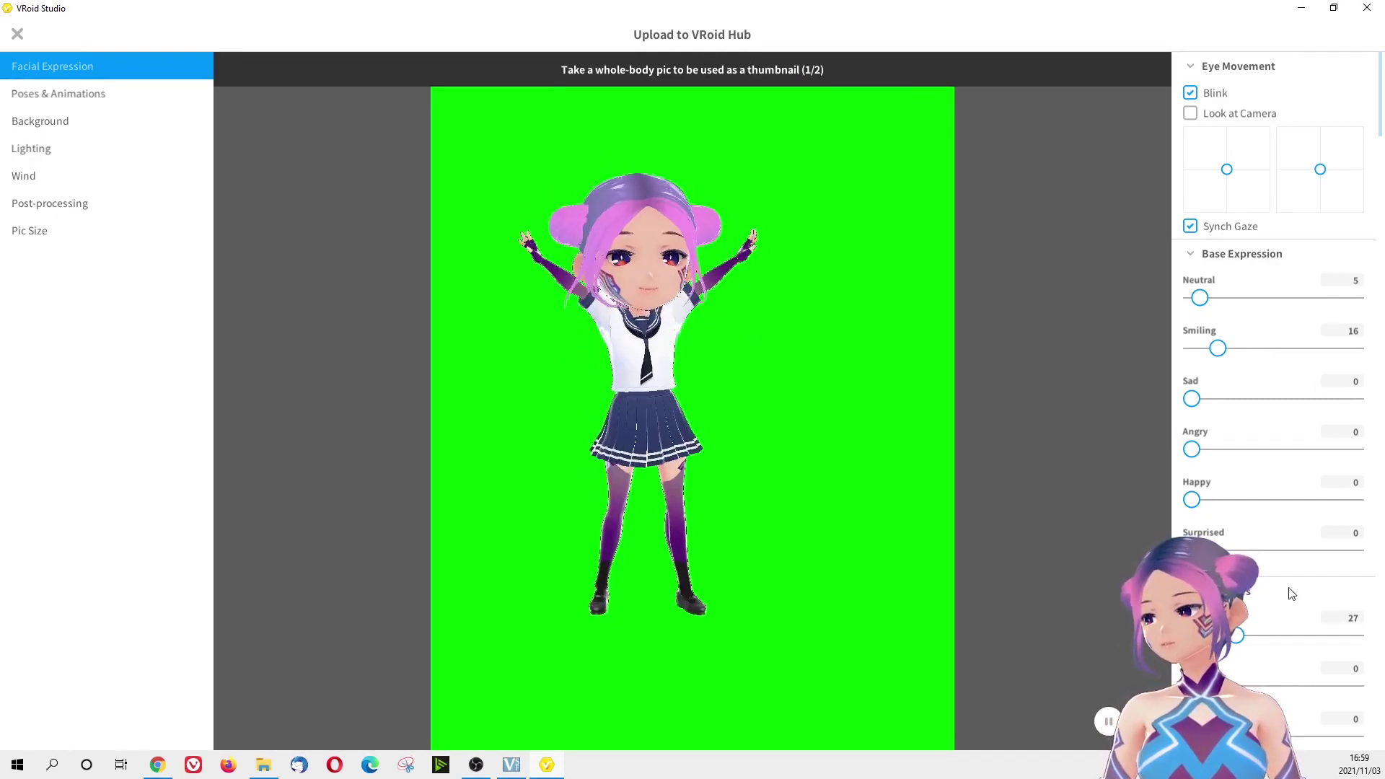
{"action": "left_click", "coordinate": [1140, 722]}
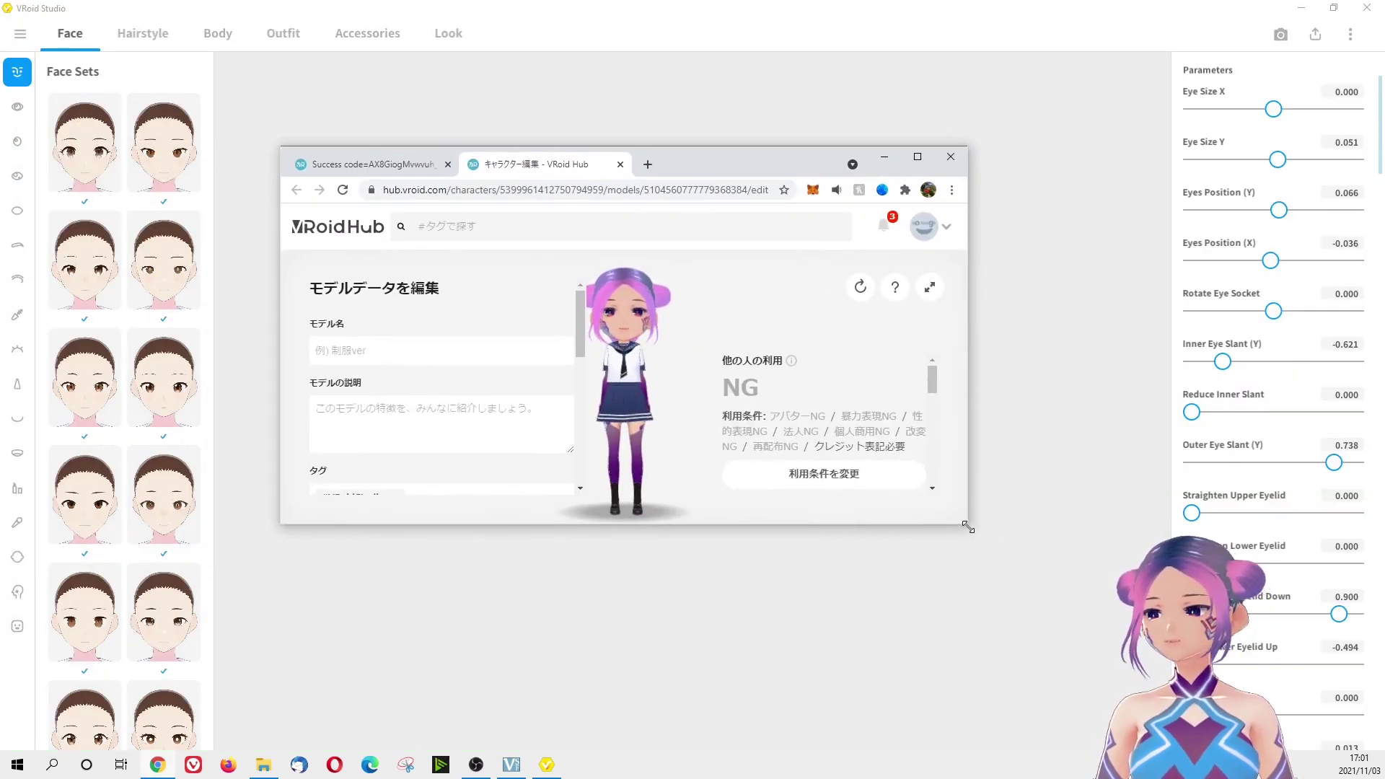
Enlarge the browser window with the model edit page, and view the whole character smaller and off-centre in the 3D preview
{"action": "left_click_drag", "start_coordinate": [968, 528], "coordinate": [1299, 686]}
{"action": "left_click_drag", "start_coordinate": [975, 160], "coordinate": [857, 19]}
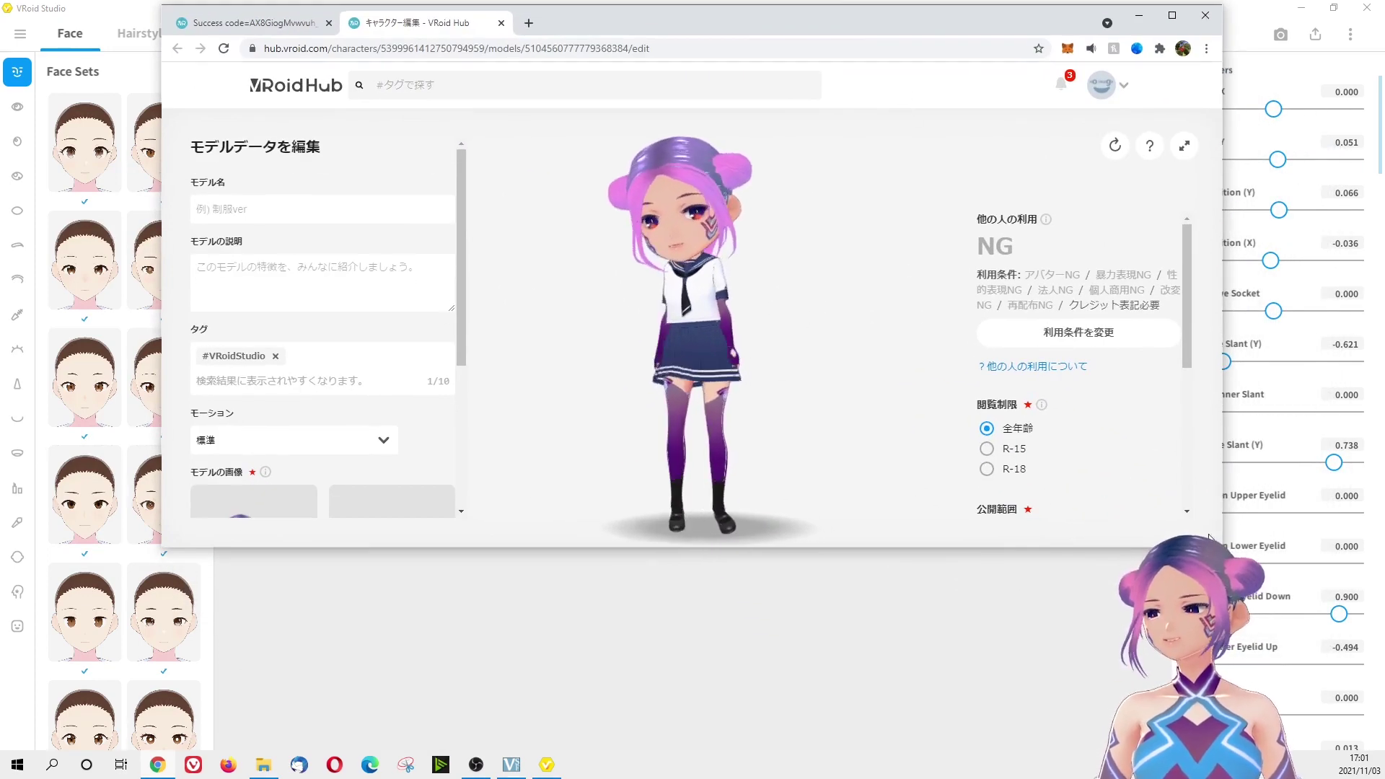
{"action": "left_click_drag", "start_coordinate": [1221, 546], "coordinate": [1341, 749]}
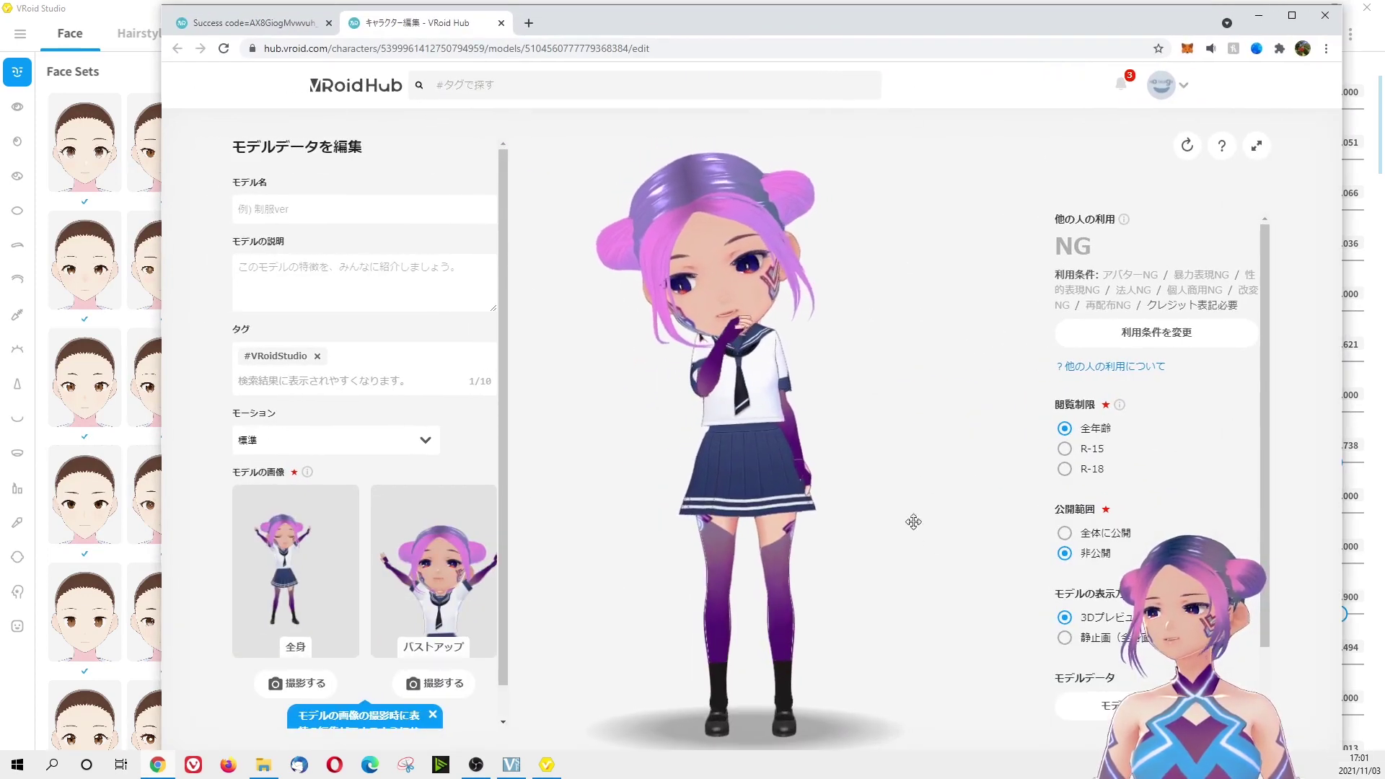
{"action": "right_click_drag", "start_coordinate": [894, 386], "coordinate": [829, 389]}
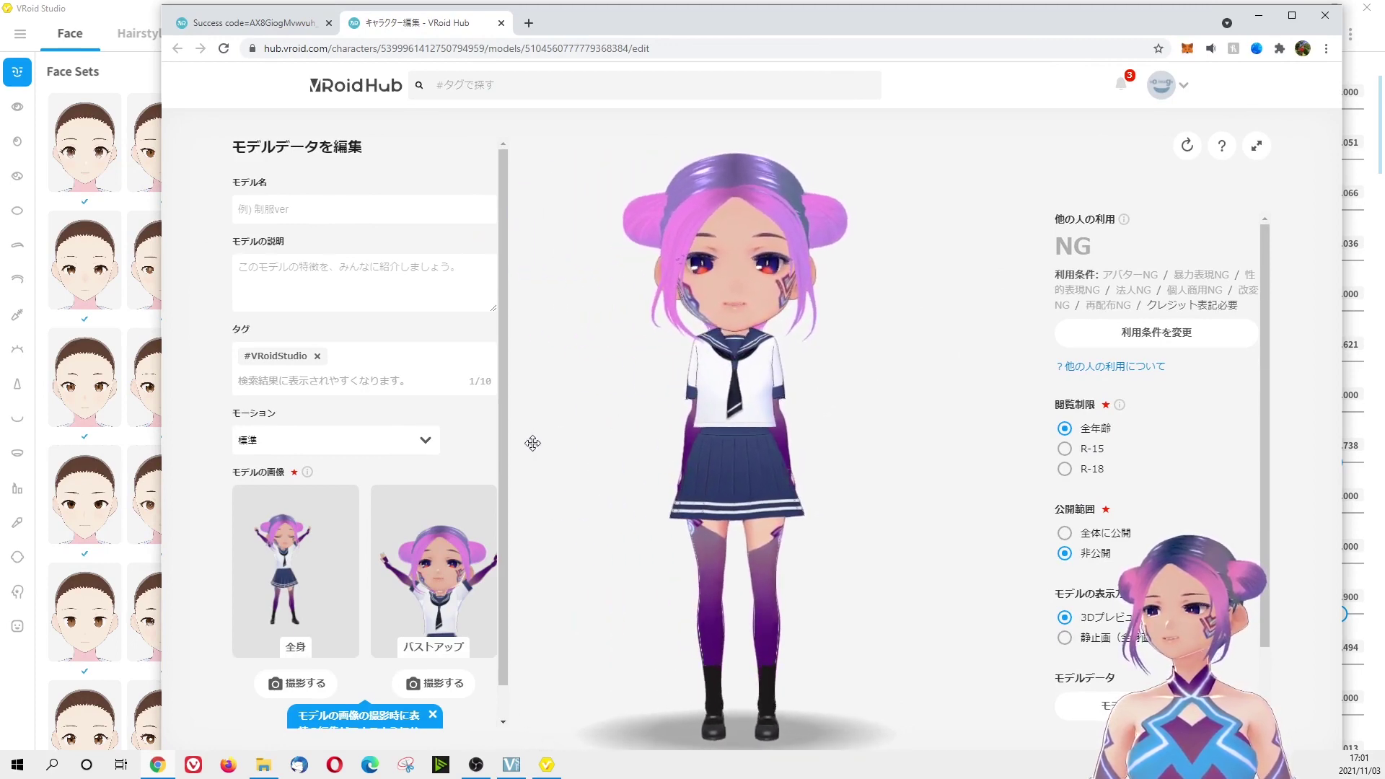
{"action": "scroll", "coordinate": [522, 439], "scroll_direction": "down", "scroll_amount": 3}
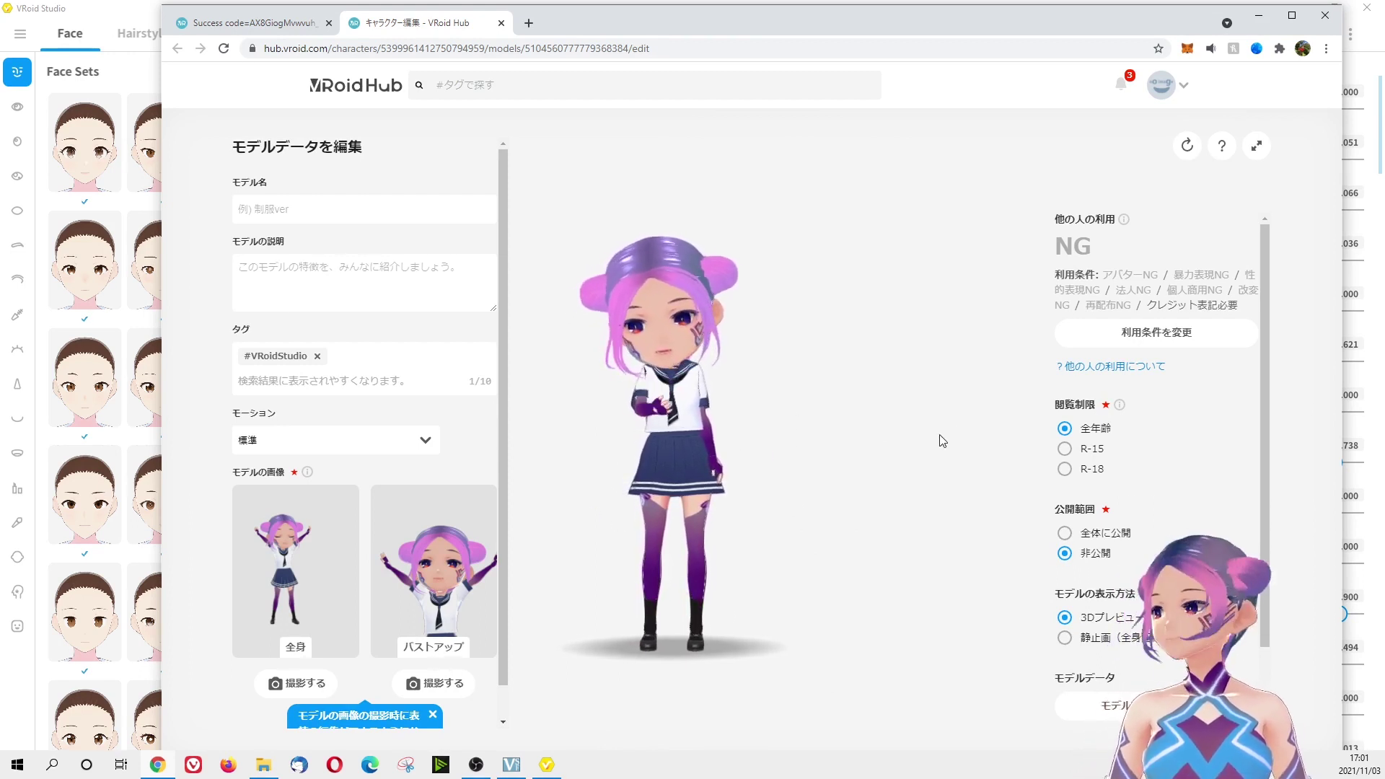
{"action": "right_click", "coordinate": [822, 465]}
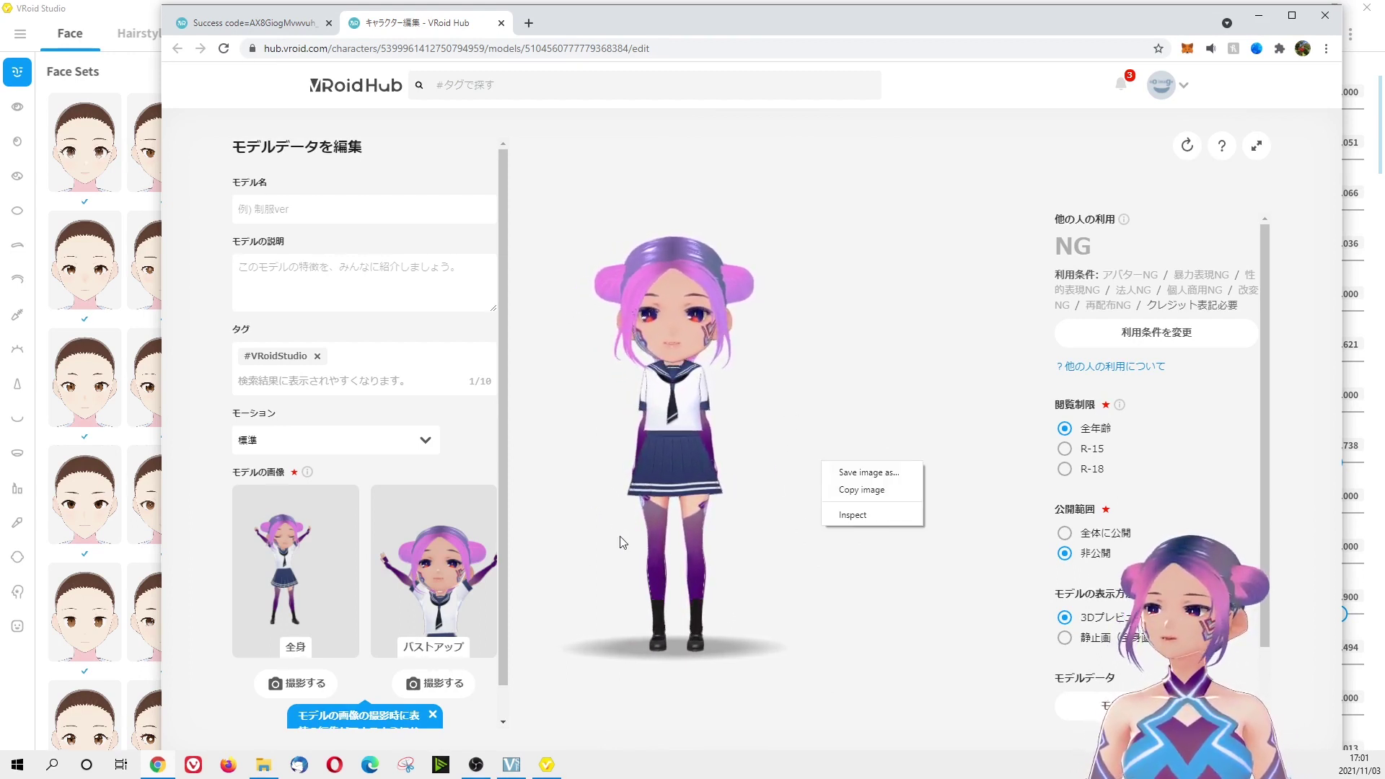
{"action": "left_click", "coordinate": [778, 427]}
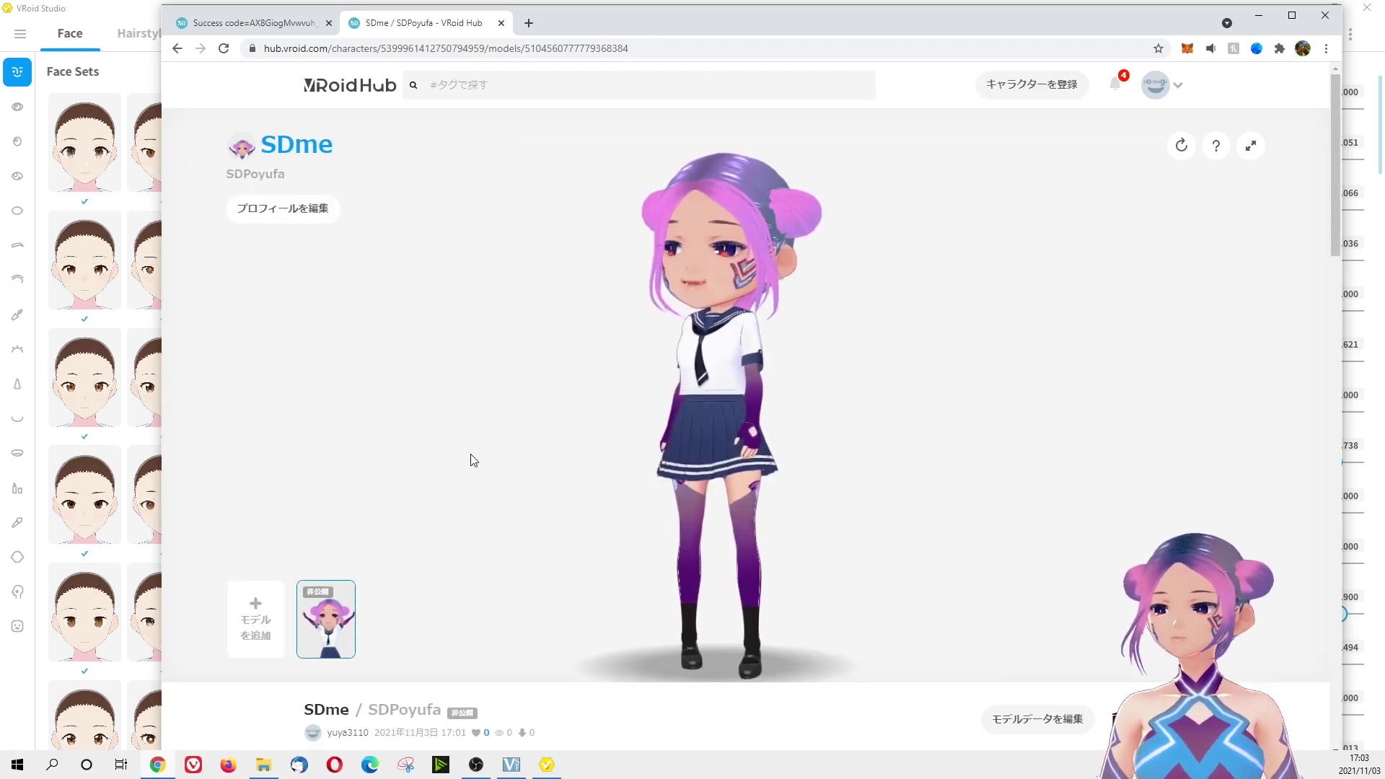
{"action": "right_click", "coordinate": [570, 455]}
{"action": "left_click", "coordinate": [1005, 404]}
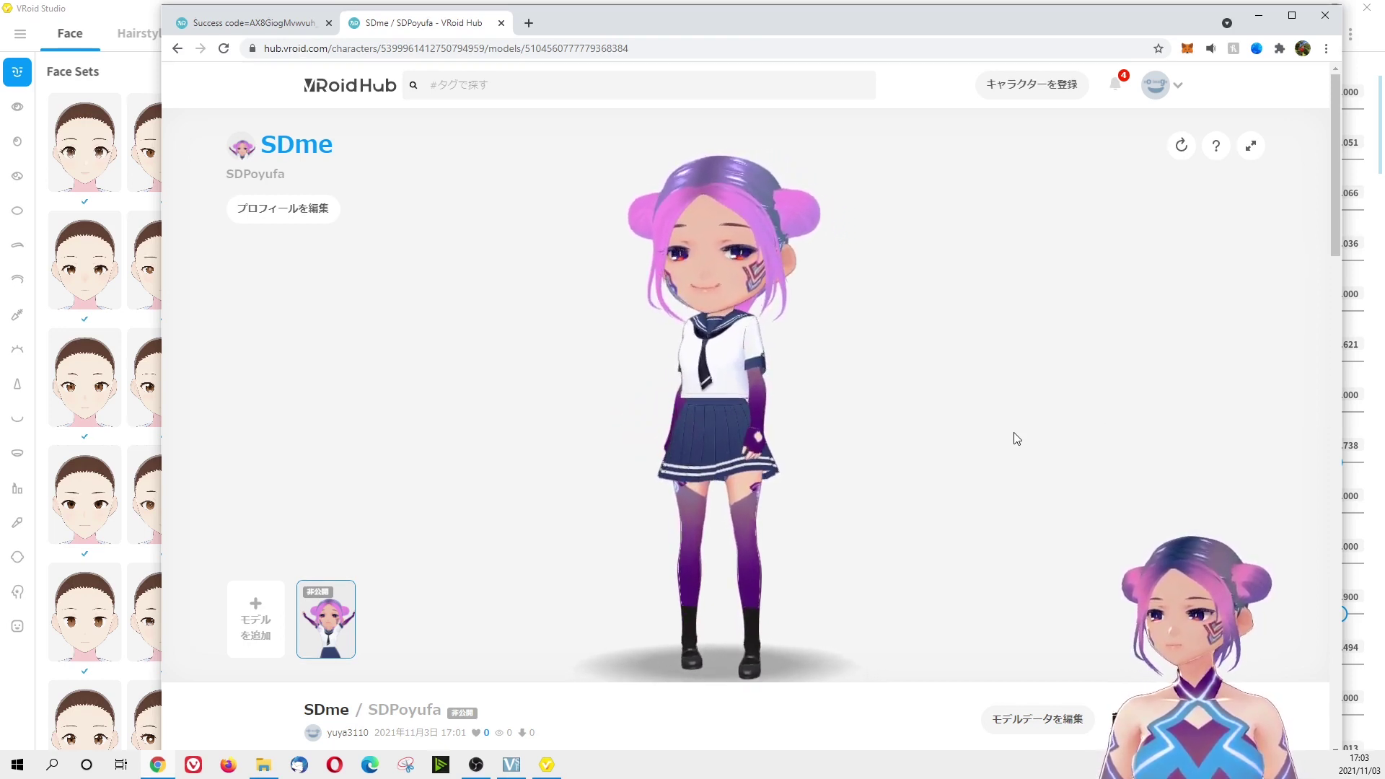
{"action": "right_click", "coordinate": [997, 440]}
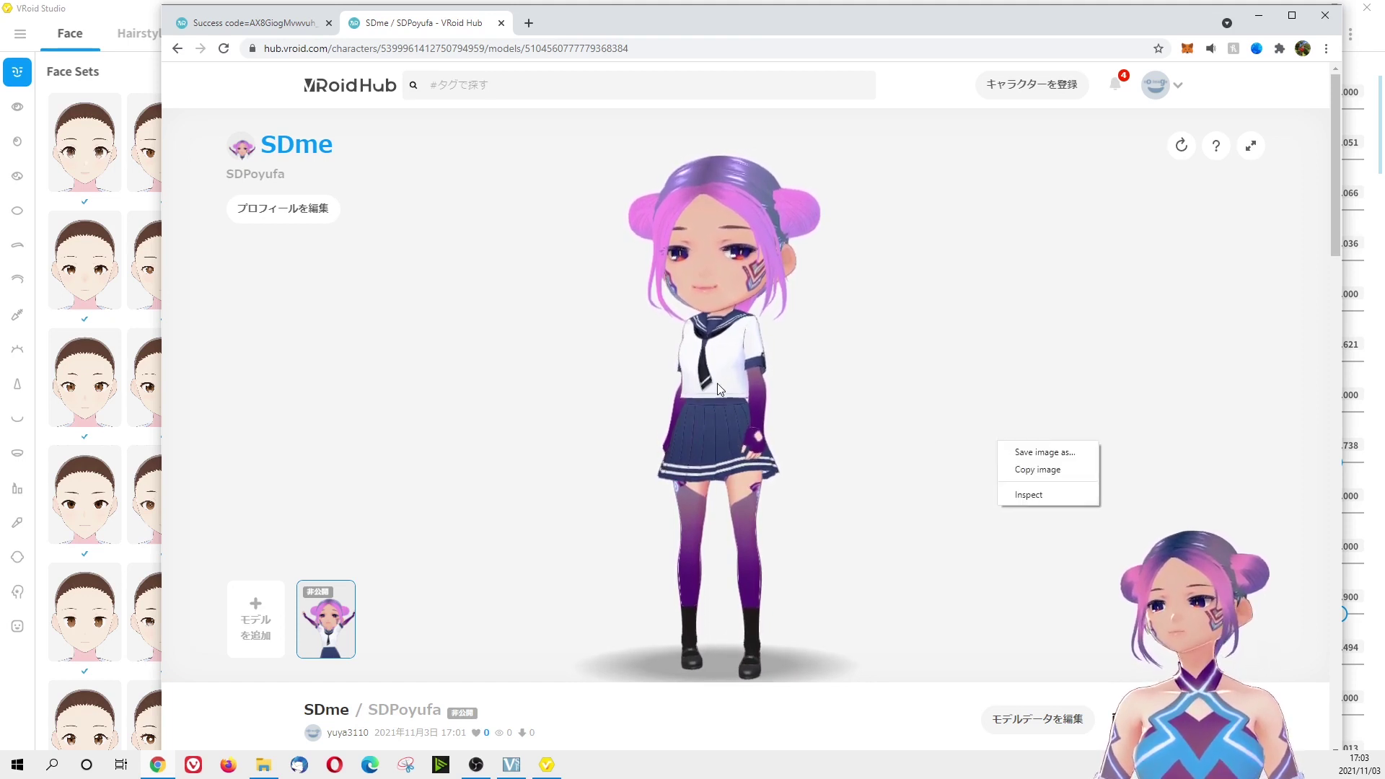
{"action": "left_click", "coordinate": [825, 380]}
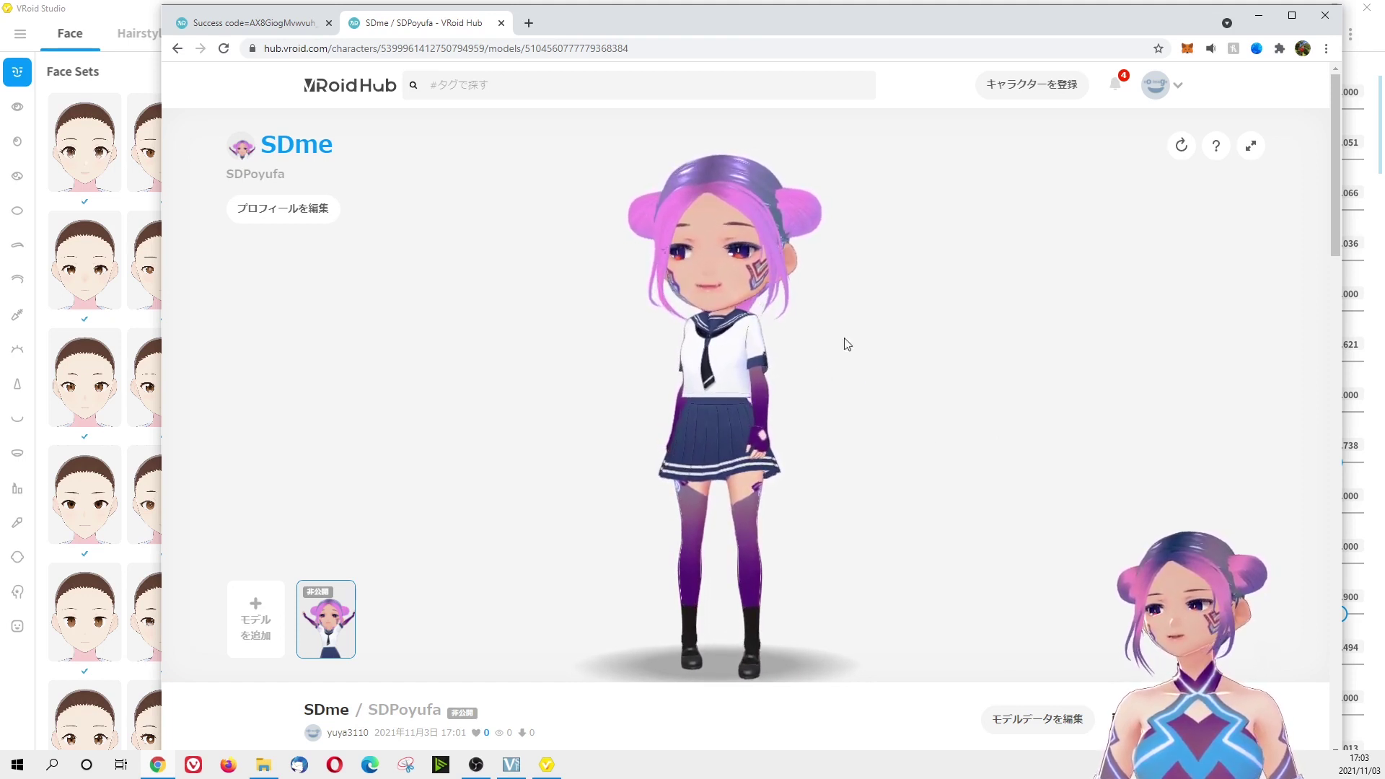